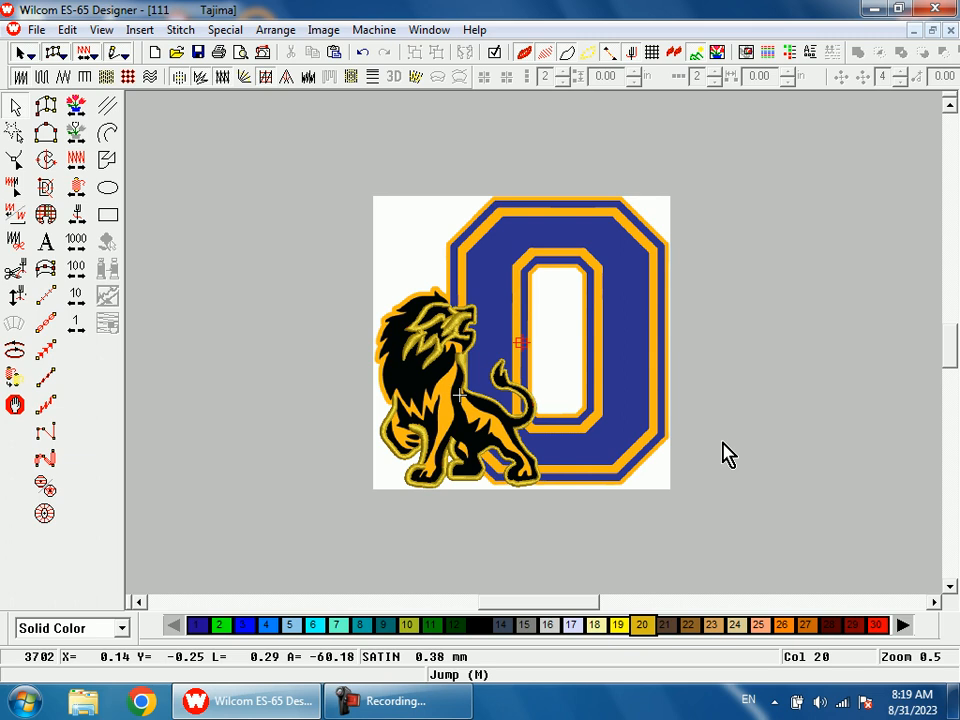
Turn off the realistic stitch preview and travel to the start of the design
key(t)
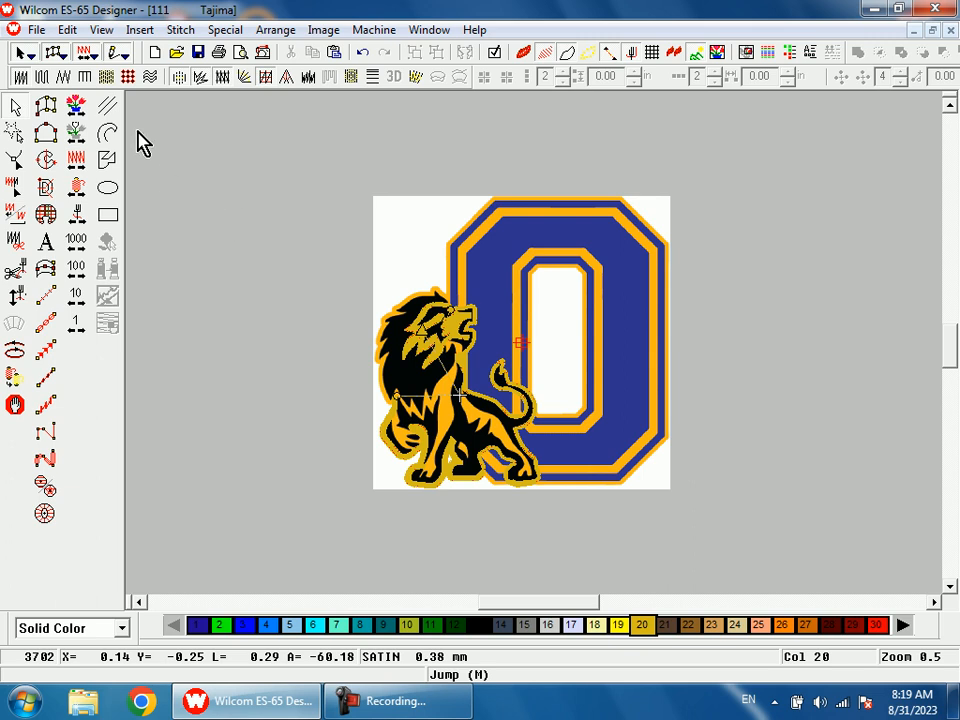
click(84, 106)
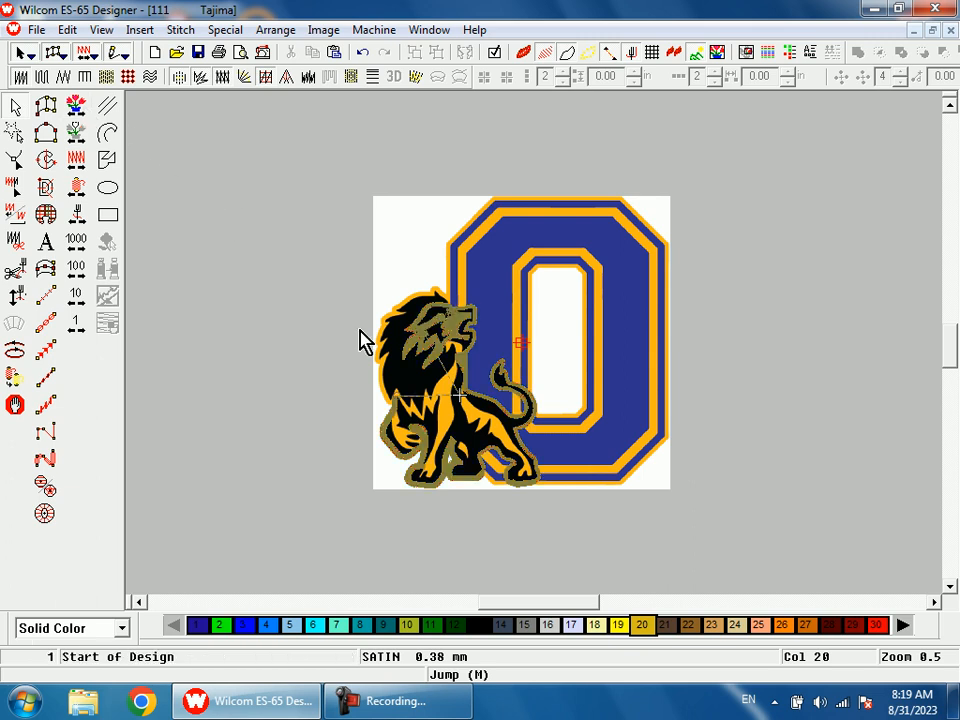
Digitize a satin column over the yellow left toe of the lion's hind paw, ending where it meets the leg
drag(537, 490, 538, 490)
key(shift+z)
key(b)
drag(512, 334, 568, 439)
click(498, 436)
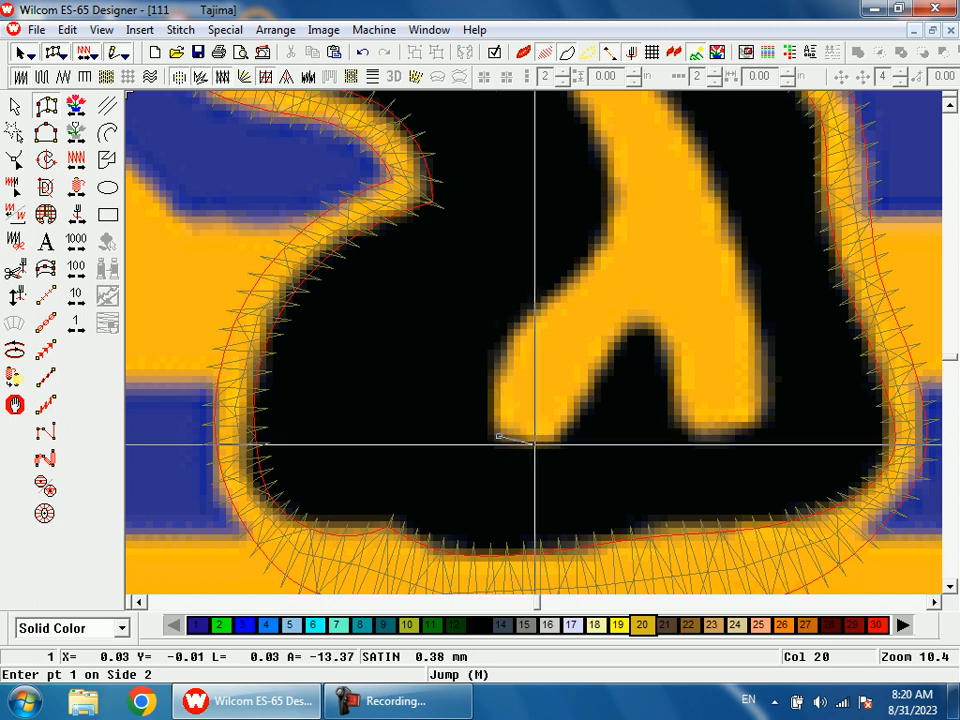
click(545, 443)
click(492, 383)
click(568, 420)
click(527, 320)
click(598, 380)
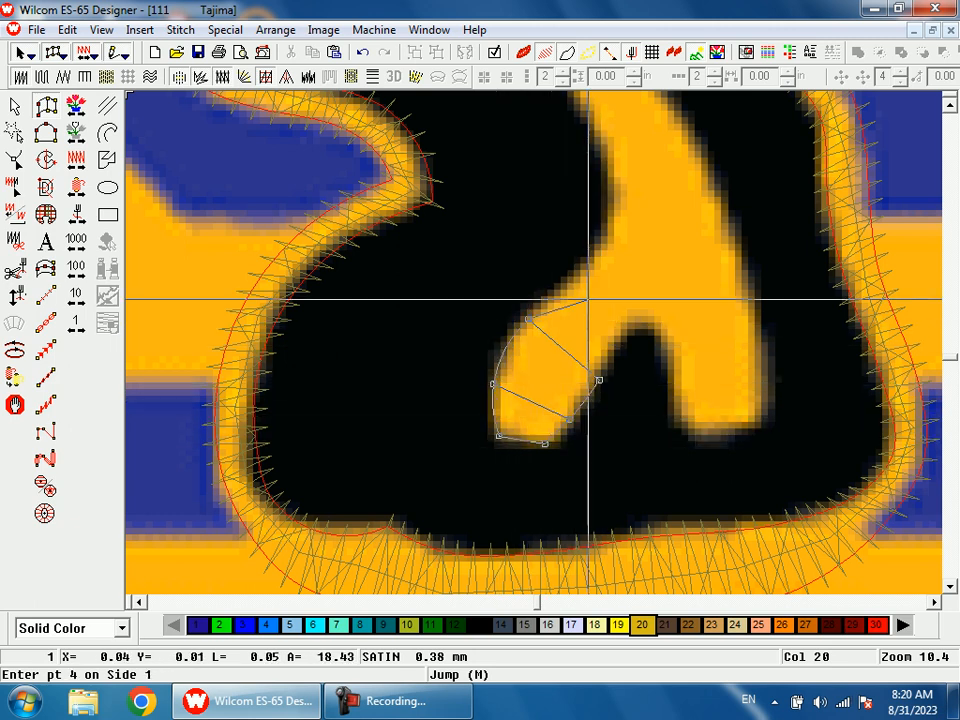
click(576, 273)
click(628, 335)
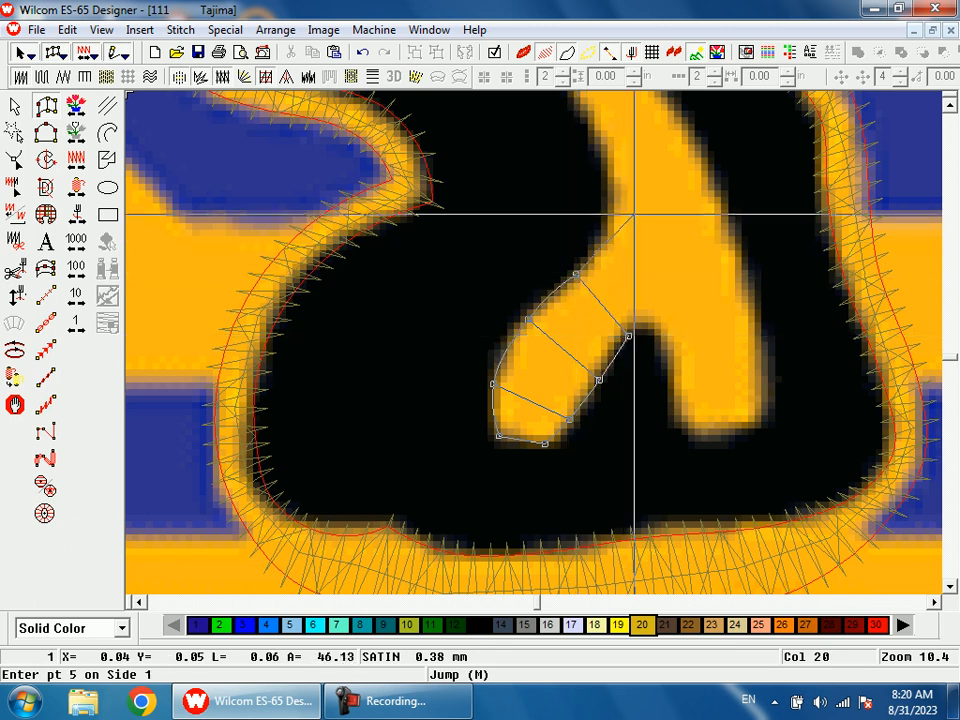
click(631, 203)
key(Return)
Examine the yellow leg shape from the hind paw up to the jagged thigh marking
key(shift+z)
key(shift+z)
key(shift+z)
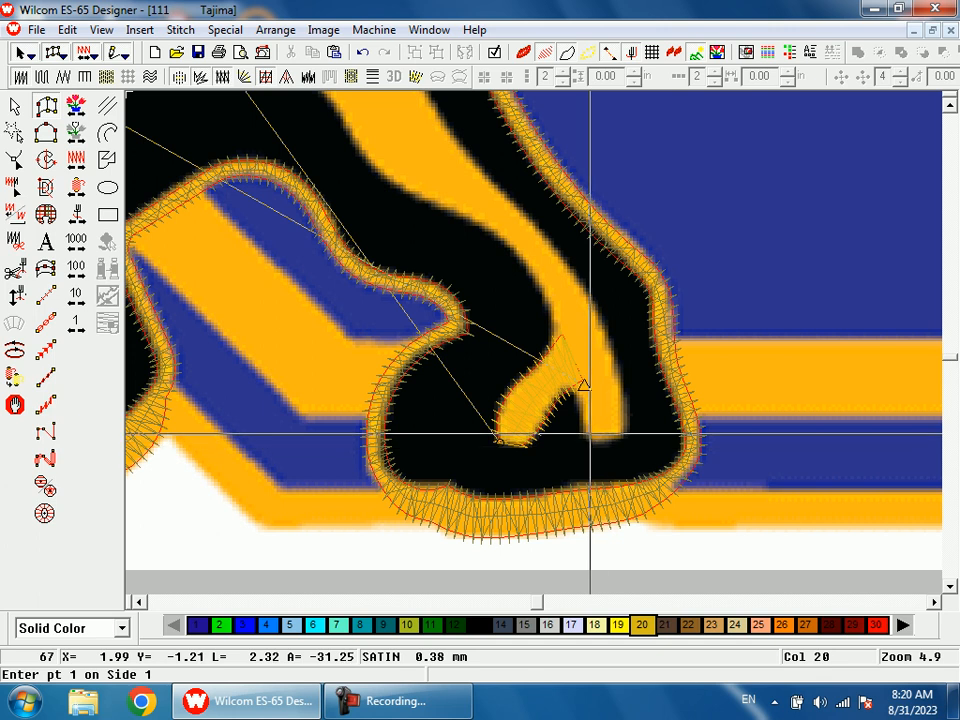
key(shift+z)
key(shift+z)
key(b)
drag(475, 247, 505, 334)
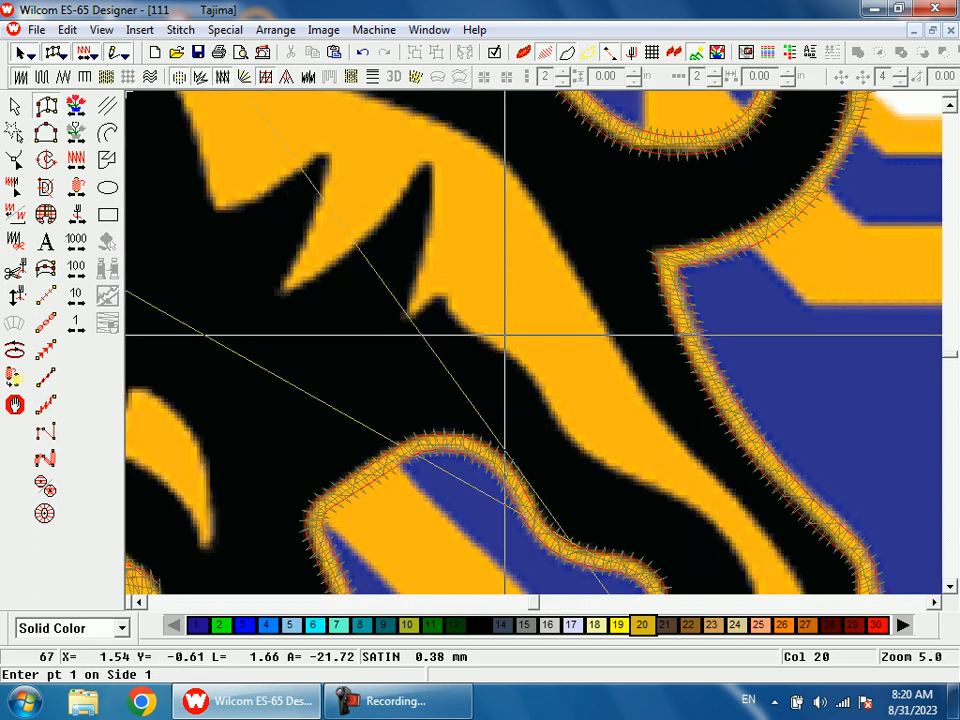
Begin a second satin column at the tip of the right toe, placing paired edge points up to the ankle
key(shift+z)
click(648, 527)
click(662, 437)
click(668, 438)
click(610, 426)
click(683, 421)
click(604, 396)
click(683, 394)
click(588, 316)
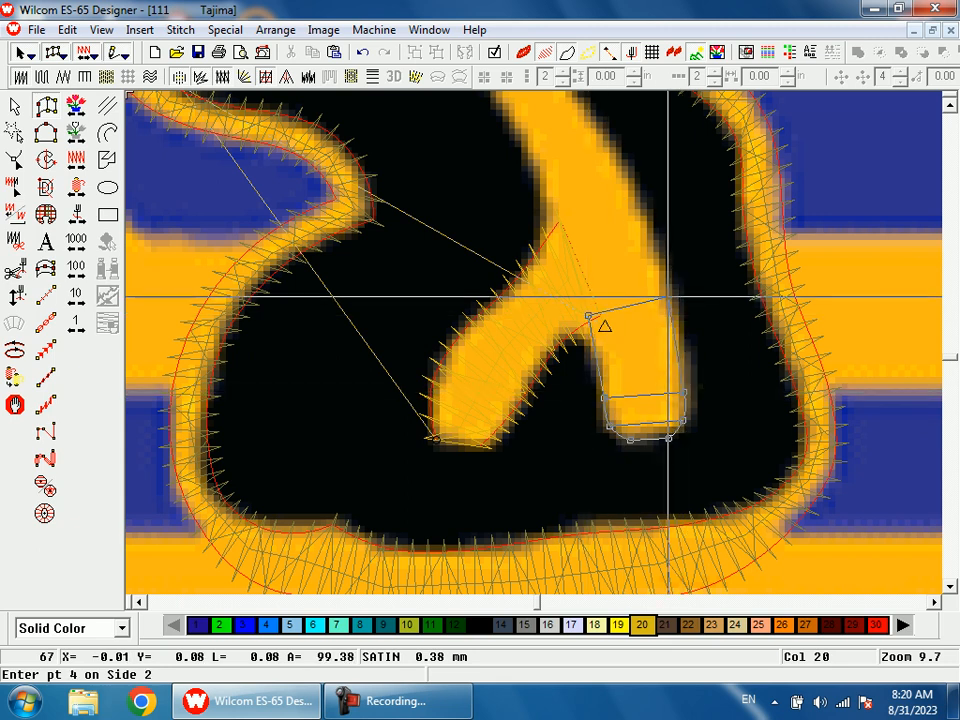
click(668, 297)
scroll(600, 298, up, 2)
click(531, 307)
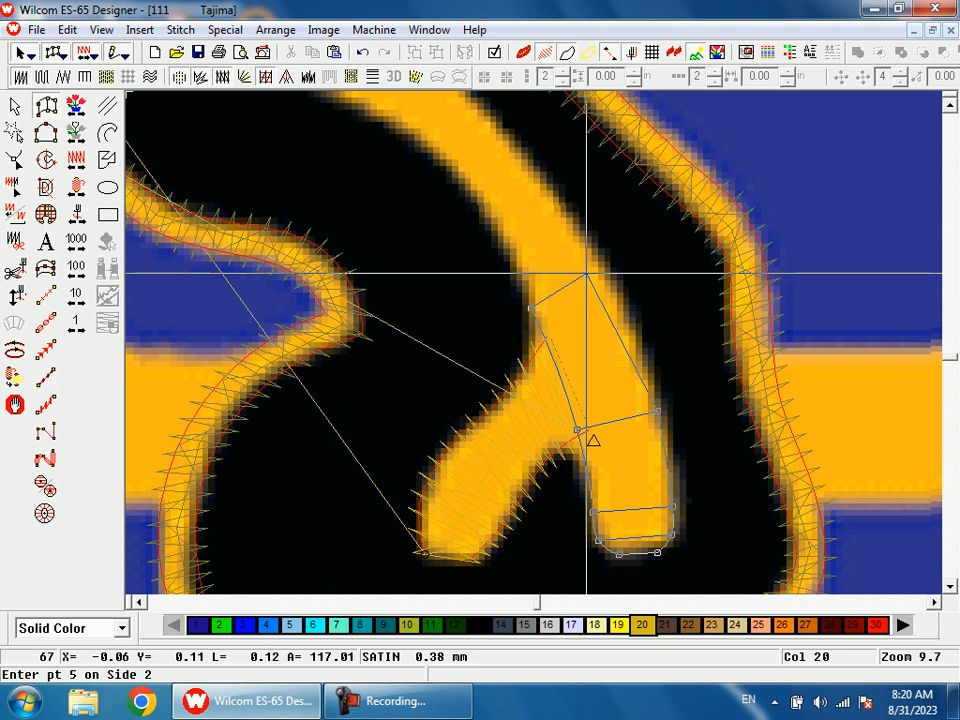
click(603, 268)
Continue the column with paired edge points up the yellow lower leg to where the leg widens
key(shift+z)
key(shift+z)
key(b)
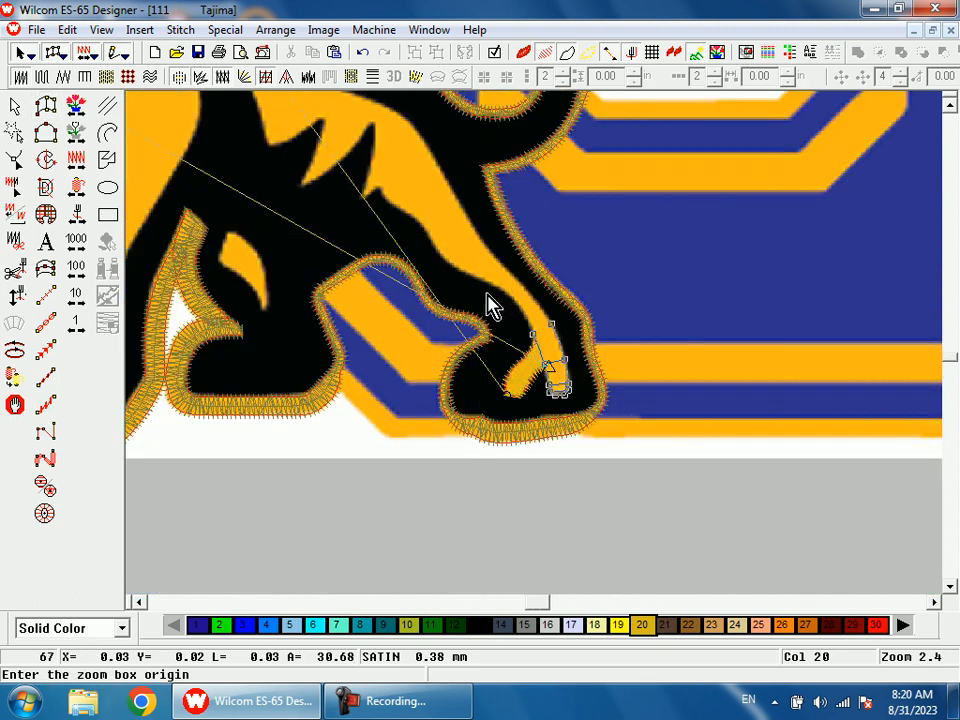
drag(387, 218, 611, 352)
click(608, 443)
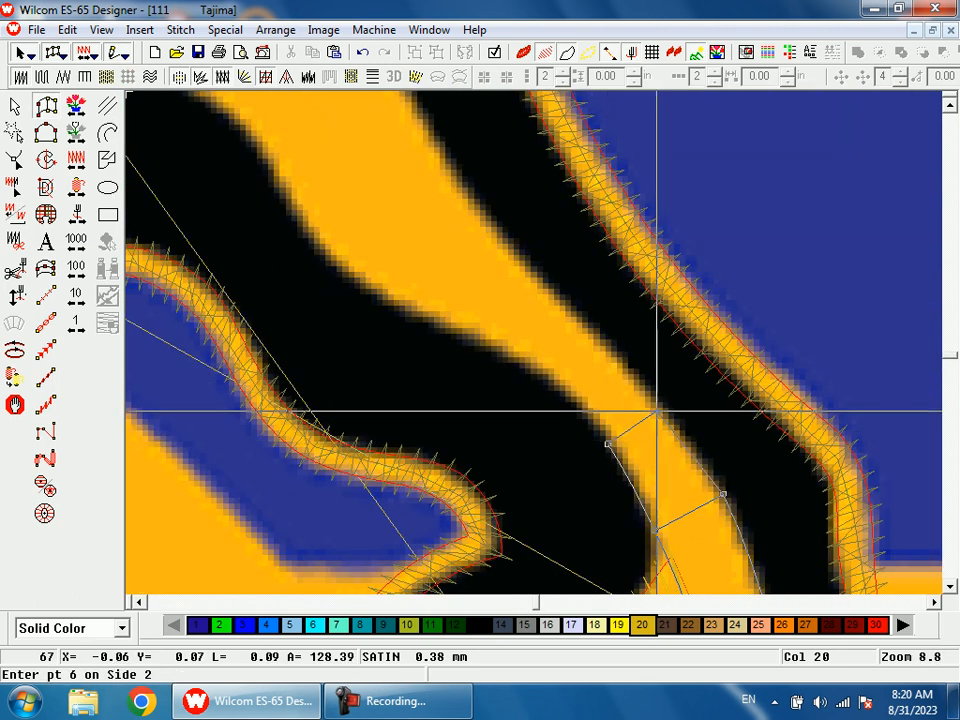
click(662, 408)
click(524, 364)
click(571, 312)
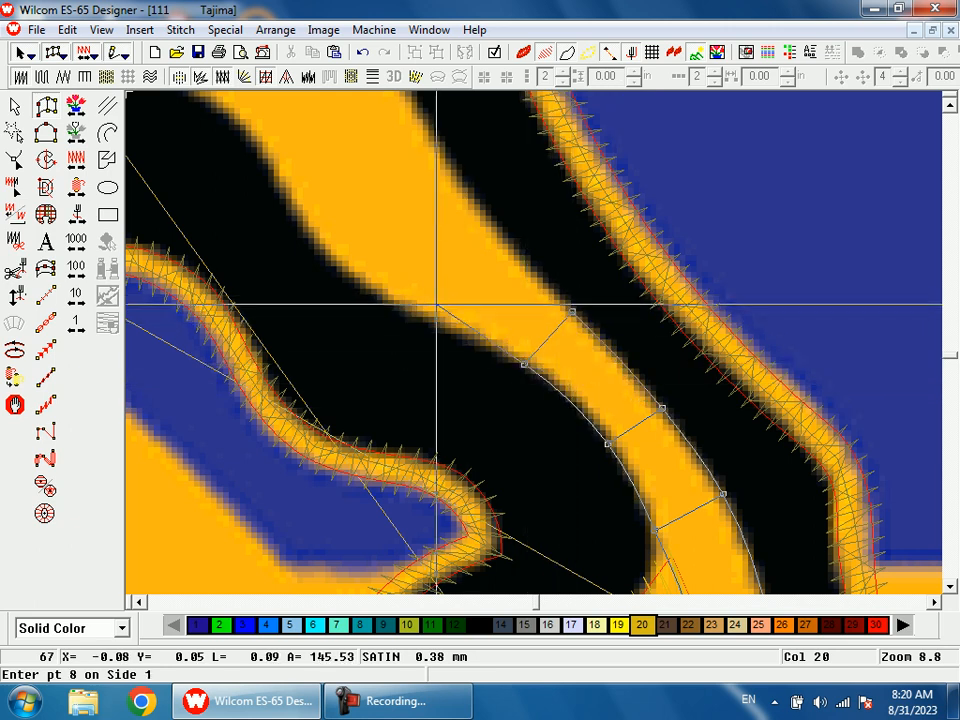
click(411, 311)
click(498, 242)
scroll(497, 214, up, 2)
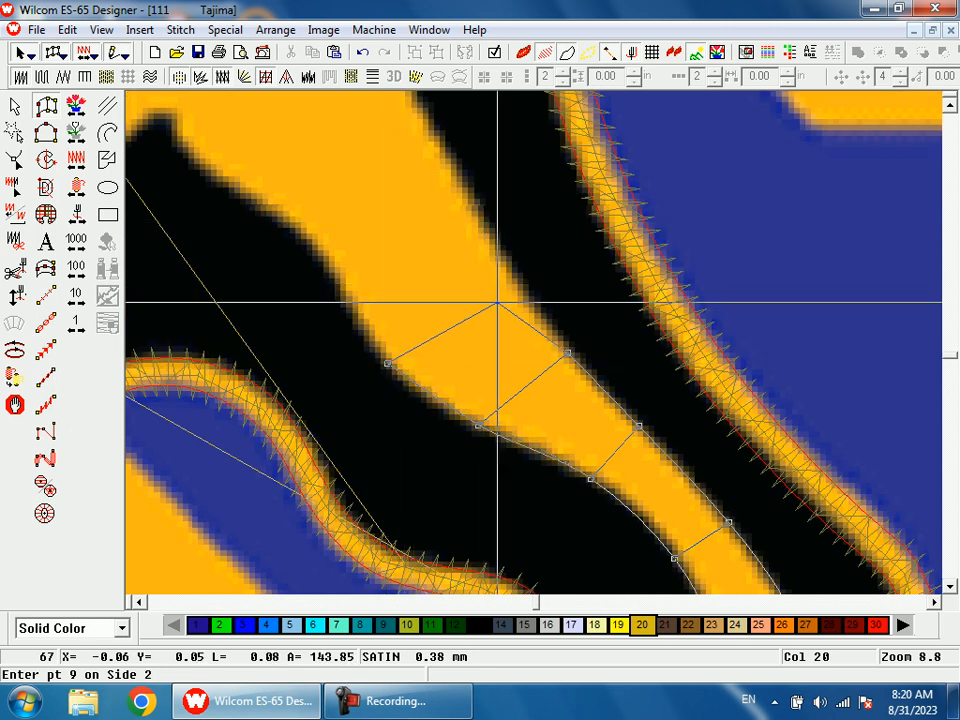
click(519, 279)
Extend the column along the thigh to just above the first jagged spike and generate its satin stitches
key(shift+z)
key(shift+z)
key(b)
drag(452, 205, 508, 375)
click(561, 471)
click(656, 405)
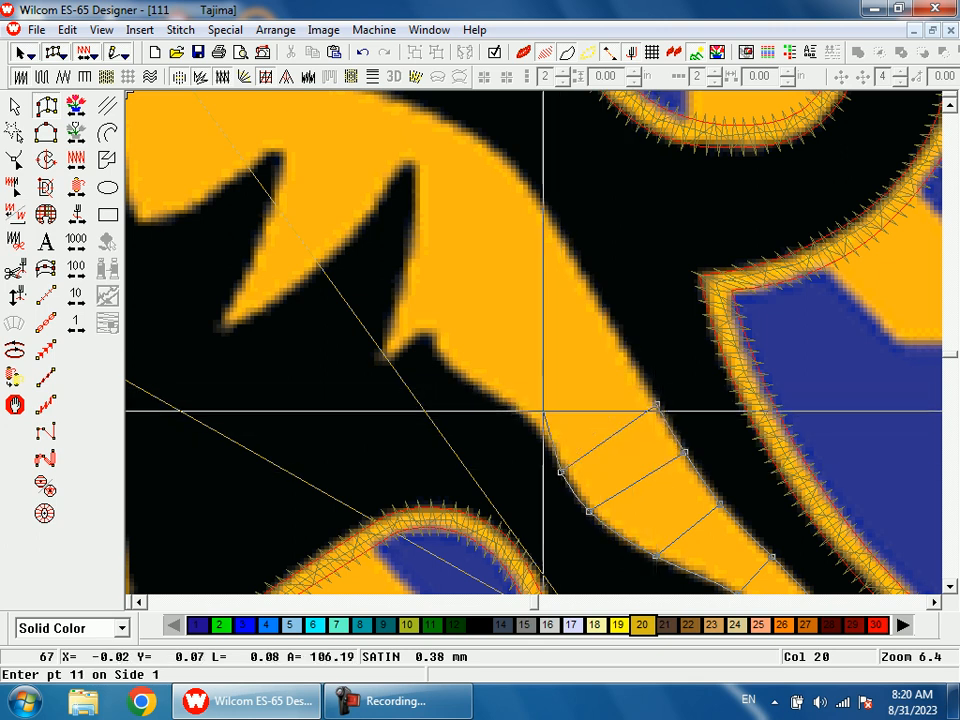
click(535, 423)
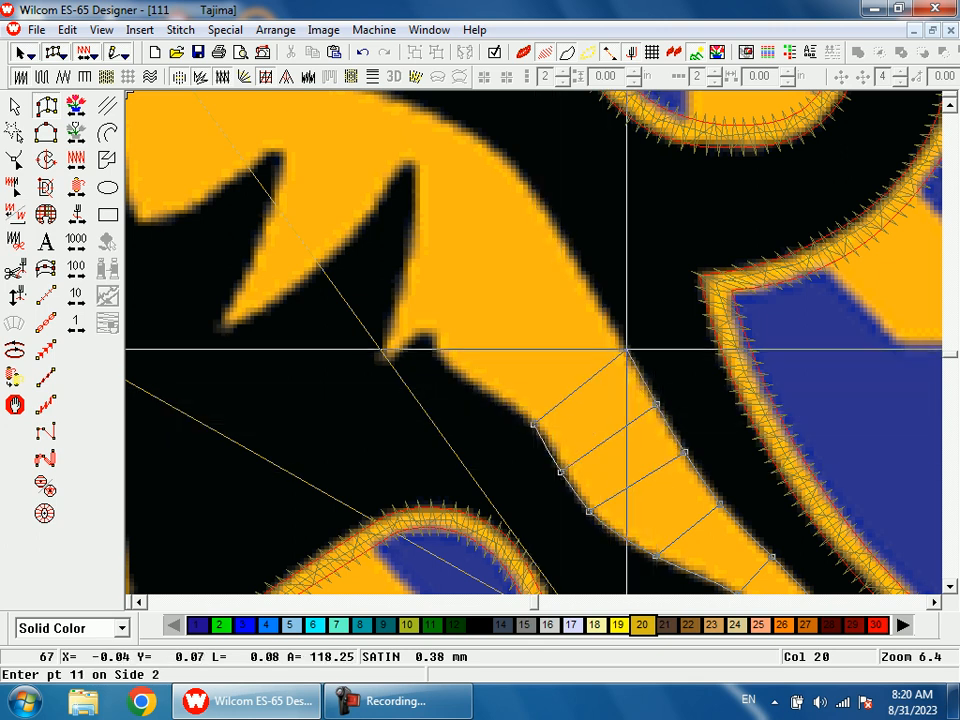
click(476, 386)
click(590, 290)
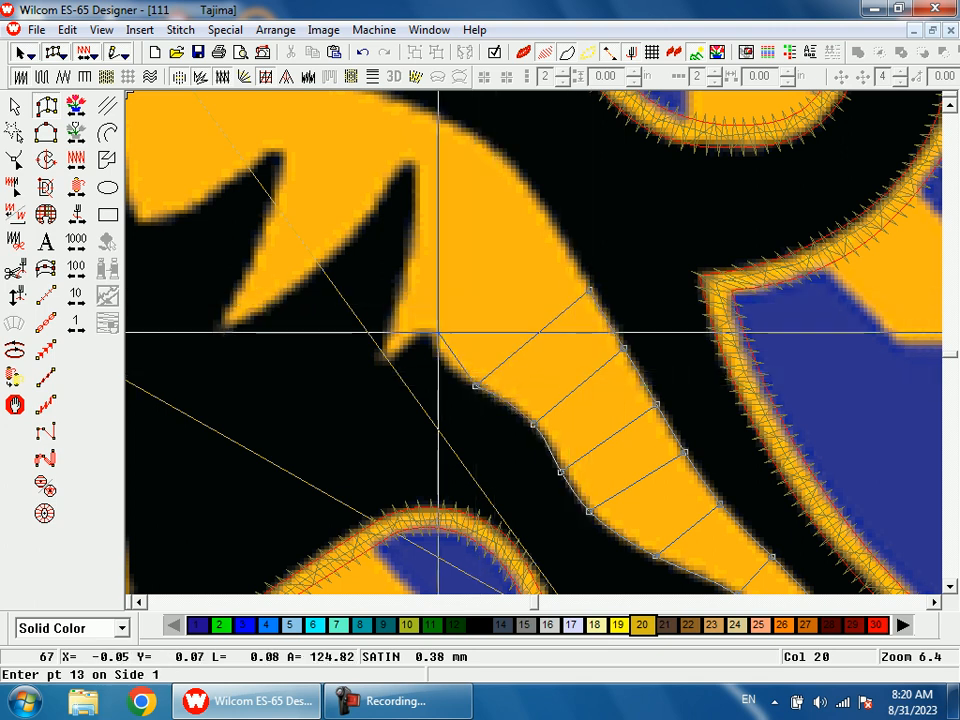
click(561, 243)
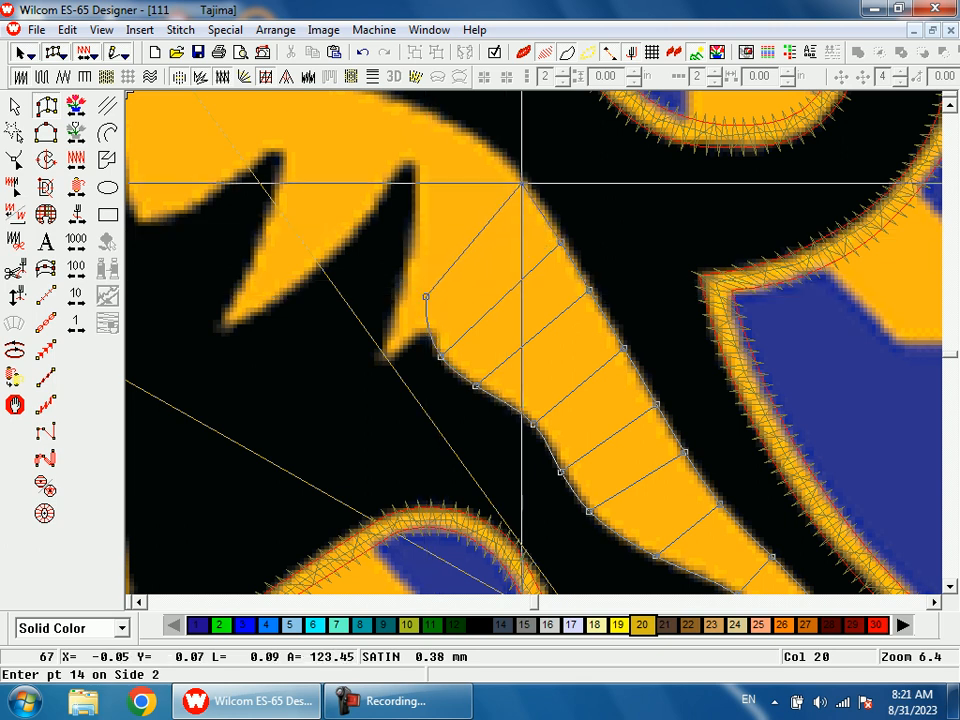
key(Return)
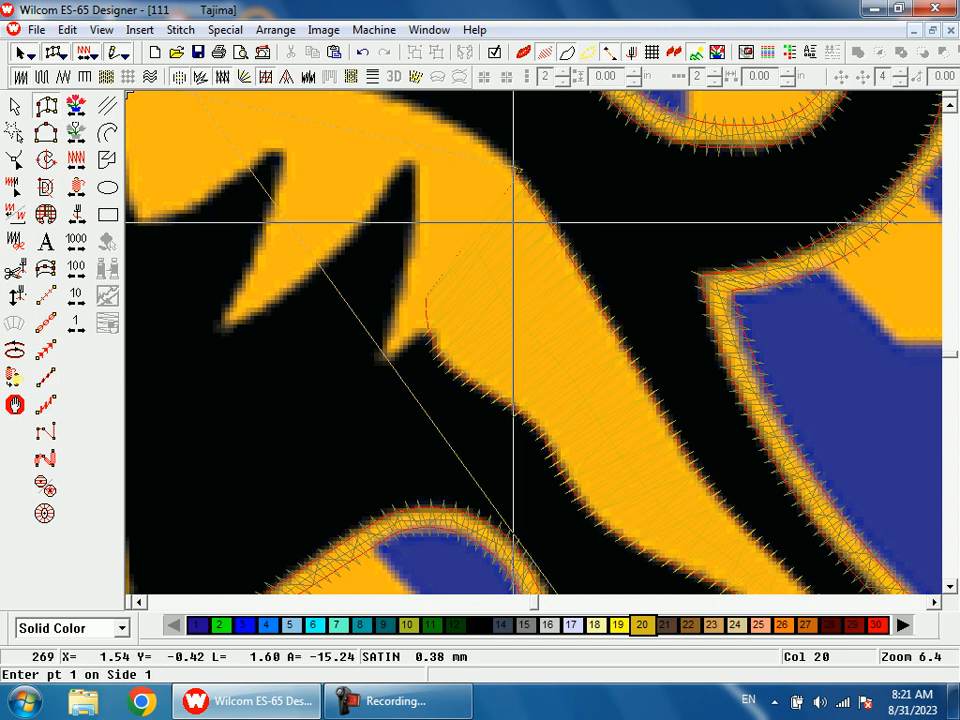
Reshape the leg column by moving its start point to the junction with the left toe column
key(shift+z)
scroll(560, 350, down, 1)
key(h)
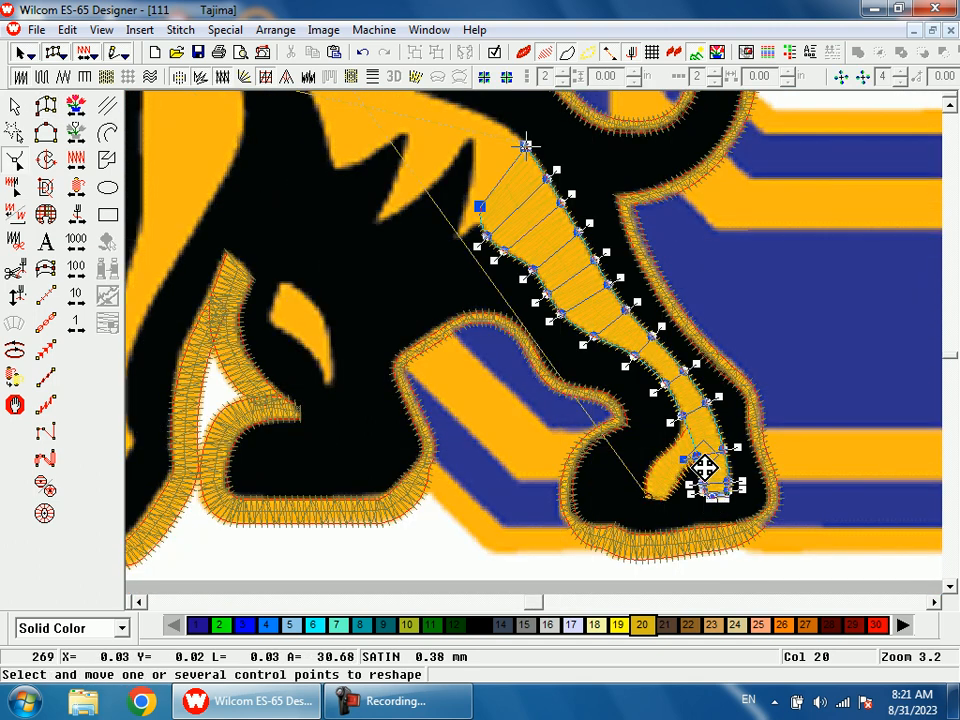
key(Return)
scroll(510, 272, up, 1)
key(space)
Digitize a satin column from the tip of the first thigh spike, overlapping the leg column and curving around the notch
key(shift+z)
key(b)
click(506, 315)
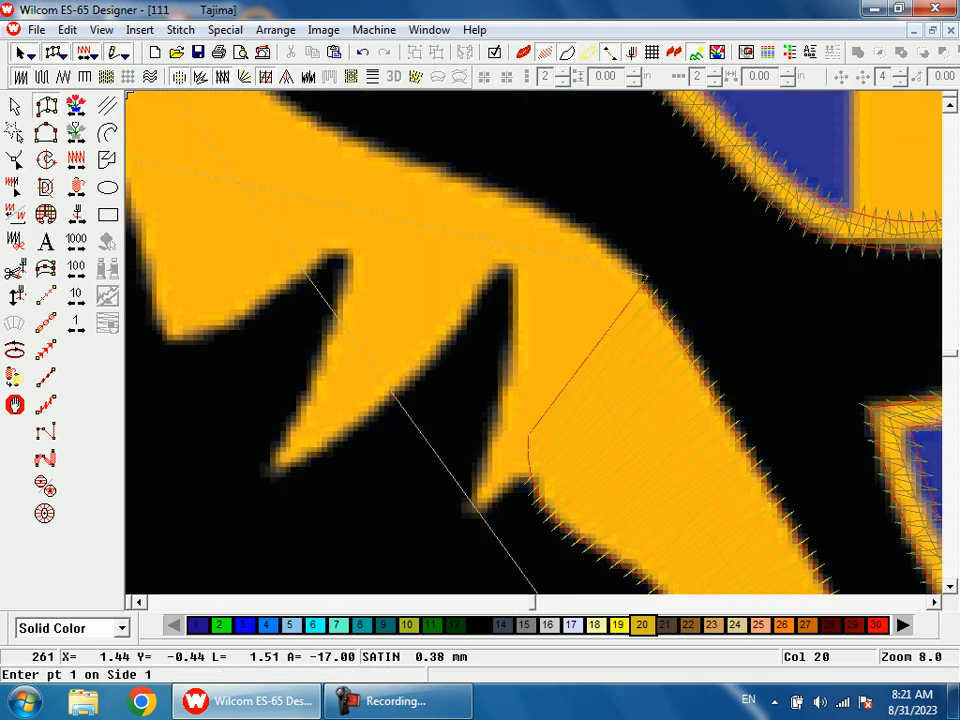
click(482, 514)
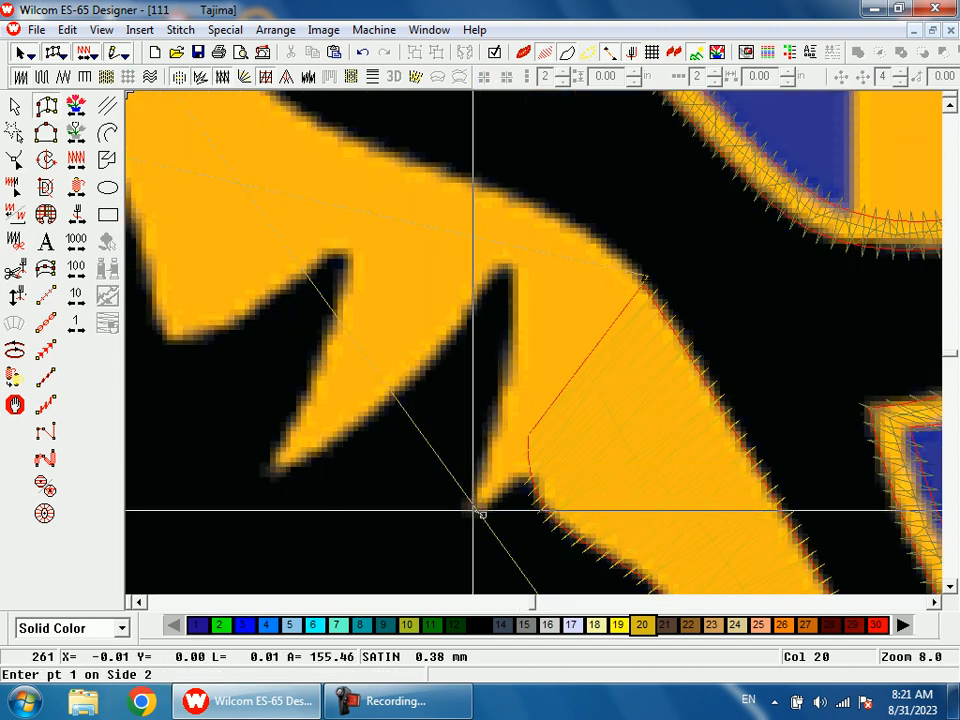
click(464, 511)
click(538, 463)
click(491, 451)
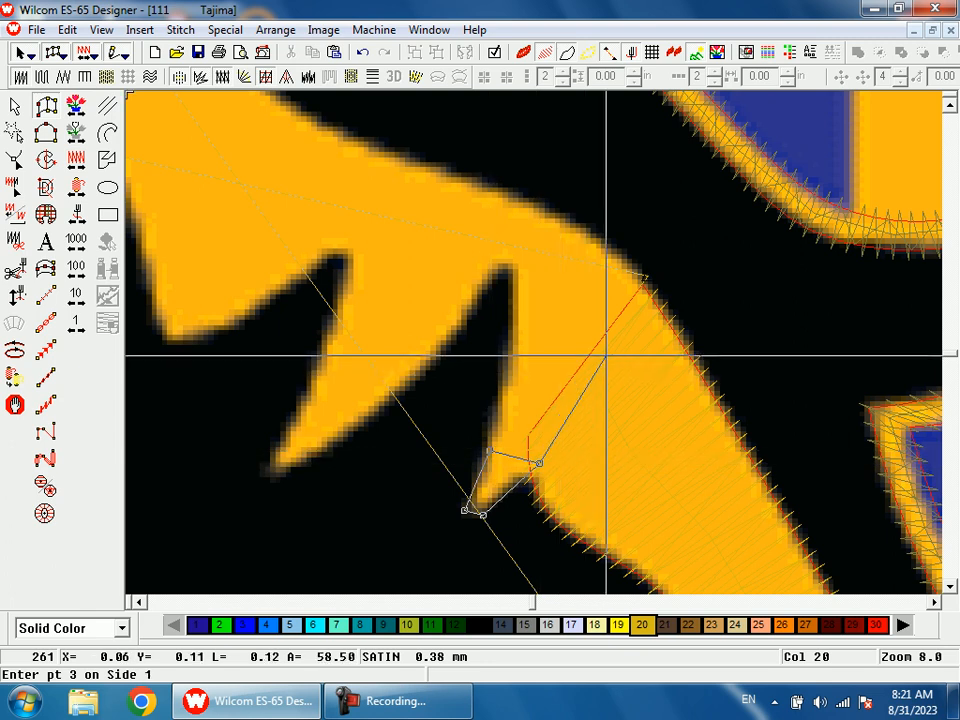
click(620, 358)
click(516, 360)
click(638, 284)
click(517, 318)
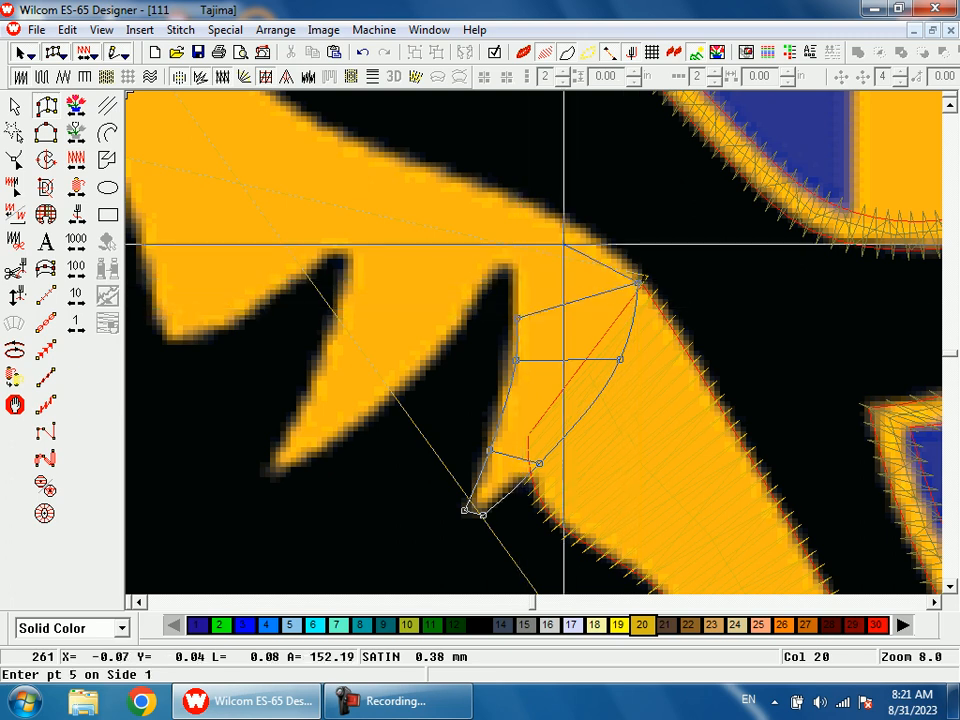
click(585, 232)
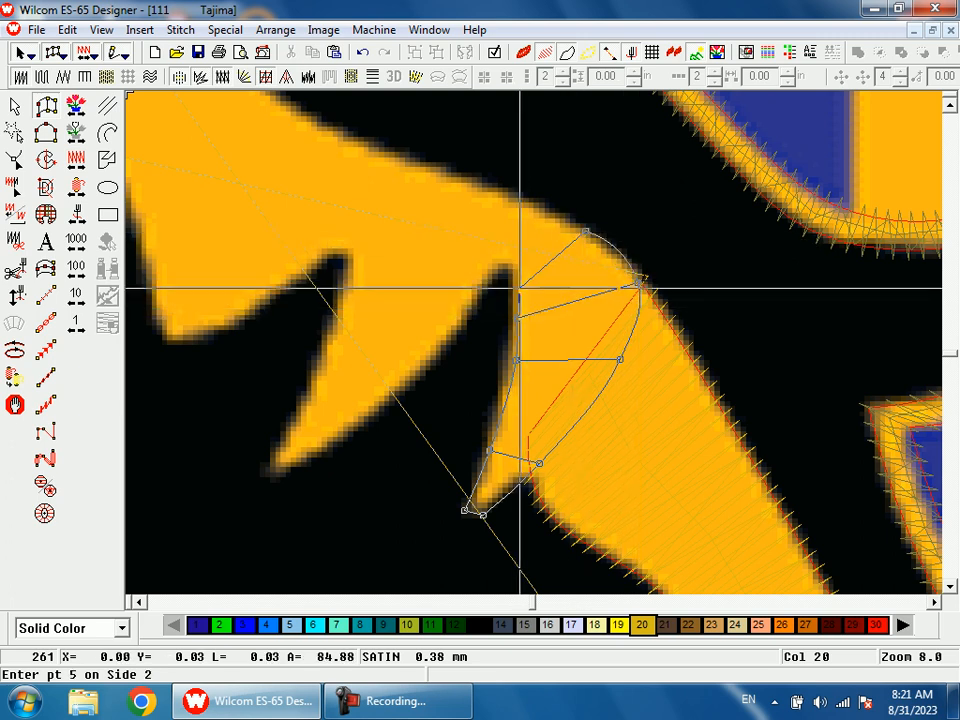
click(513, 281)
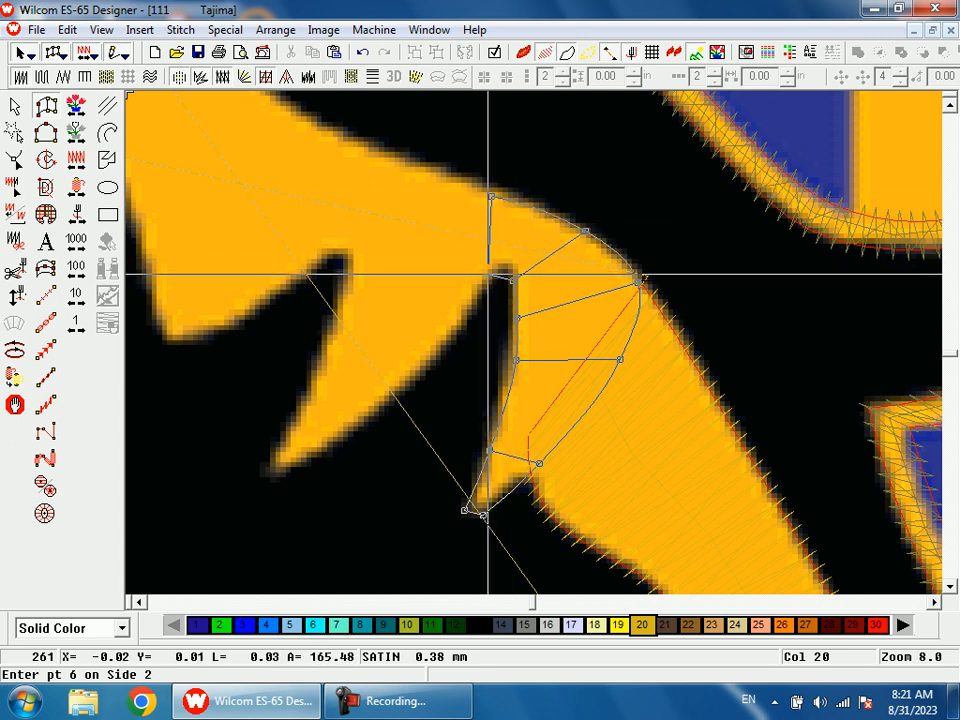
key(Return)
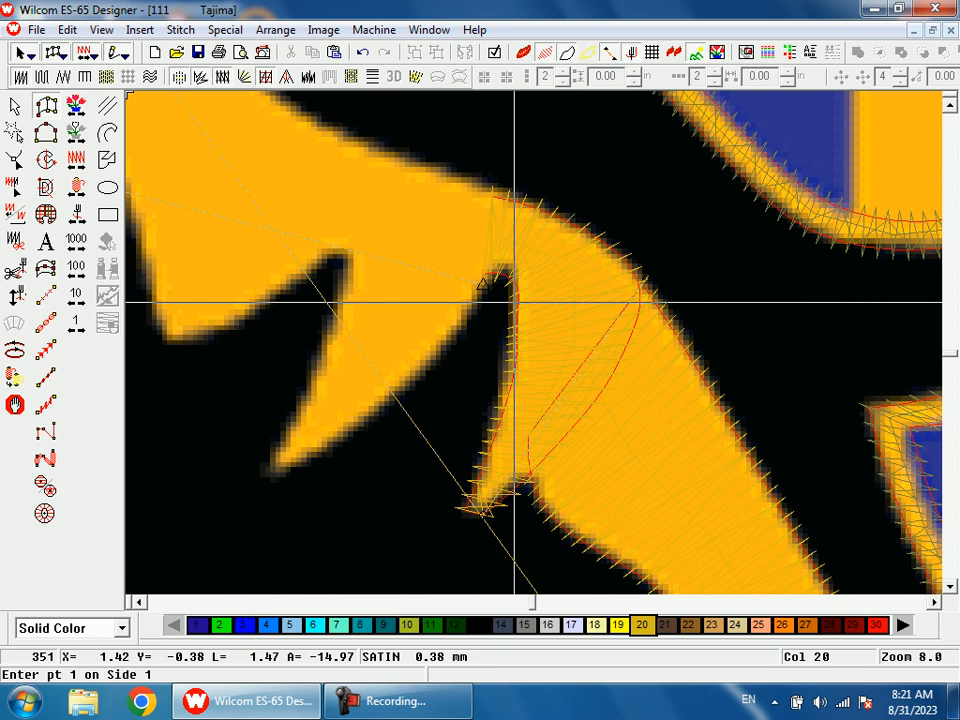
Reshape the spike column by moving its start point to the upper end of the leg column
key(h)
key(b)
click(495, 333)
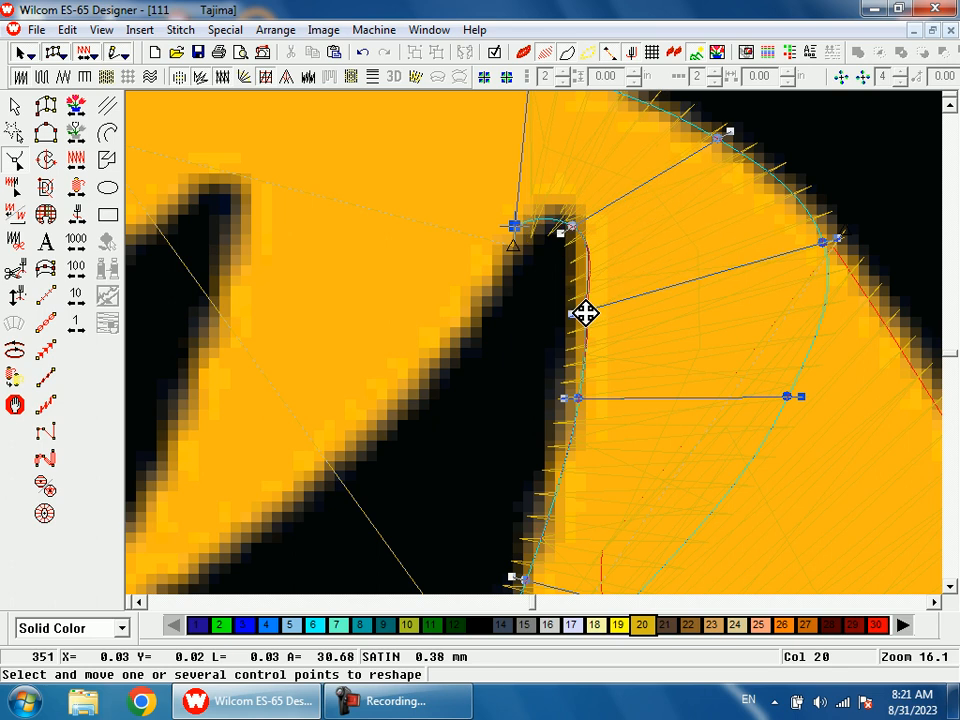
key(shift+z)
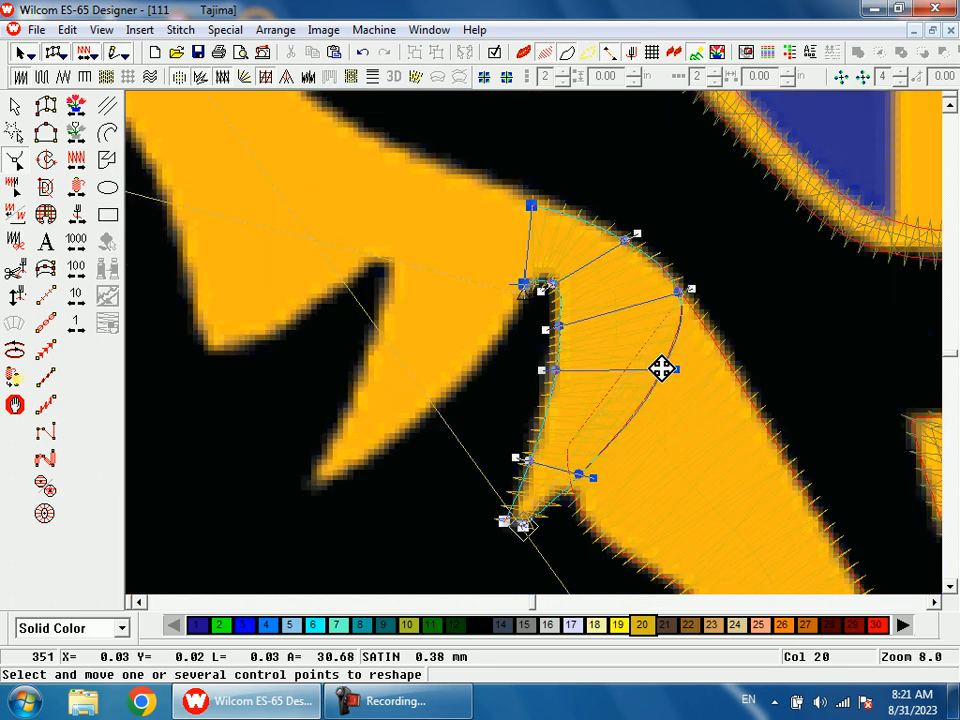
scroll(578, 437, down, 3)
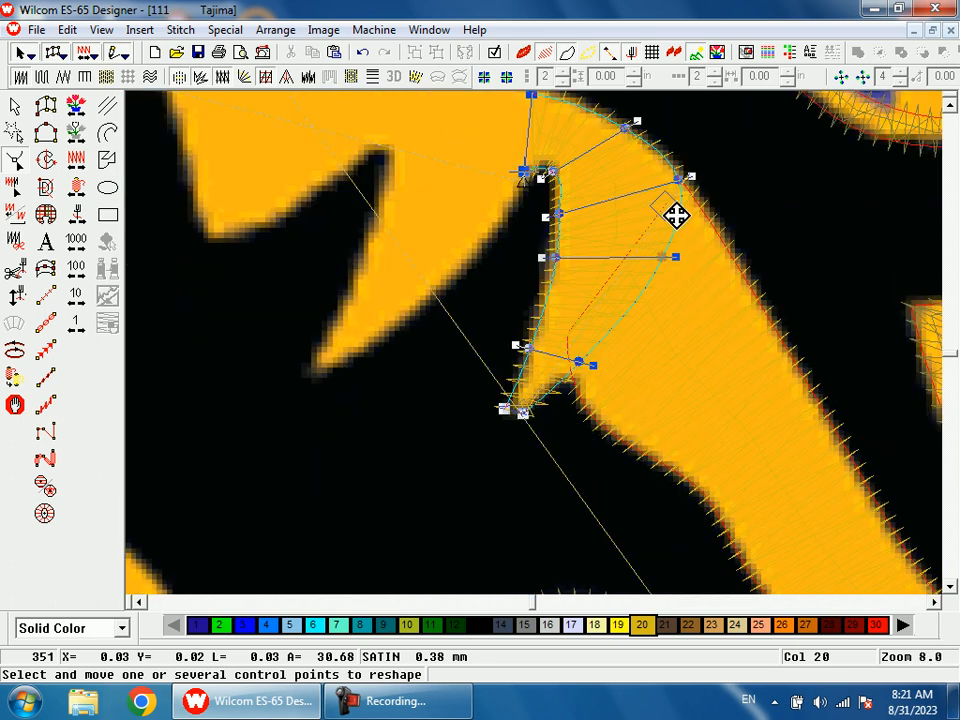
scroll(700, 305, up, 3)
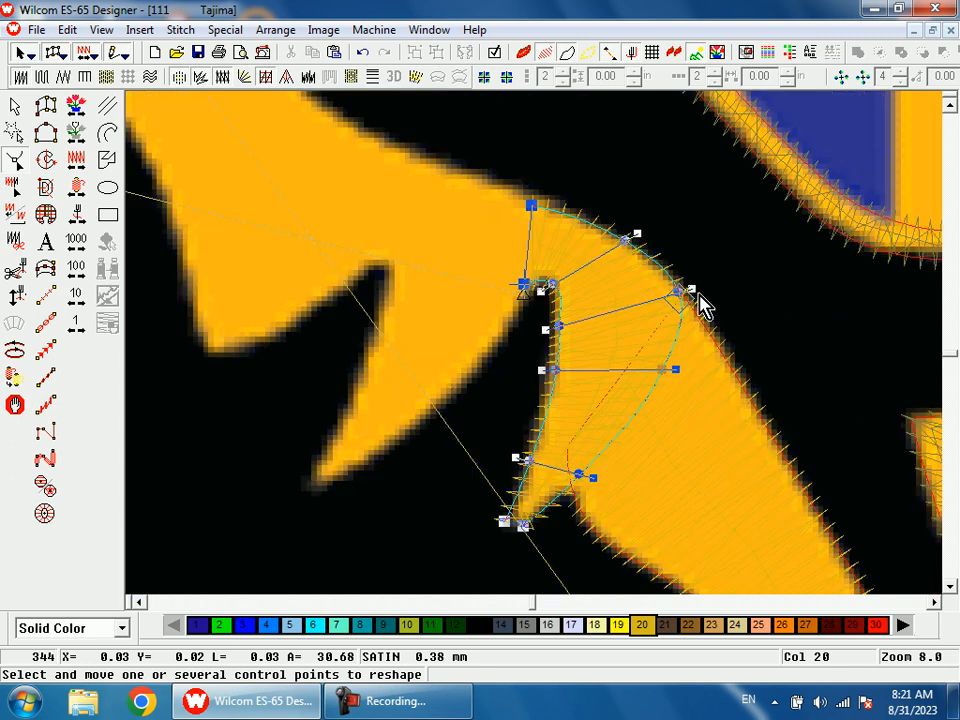
Start a satin column at the tip of the second thigh spike and carry it up to the notches on both sides
key(shift+z)
key(shift+z)
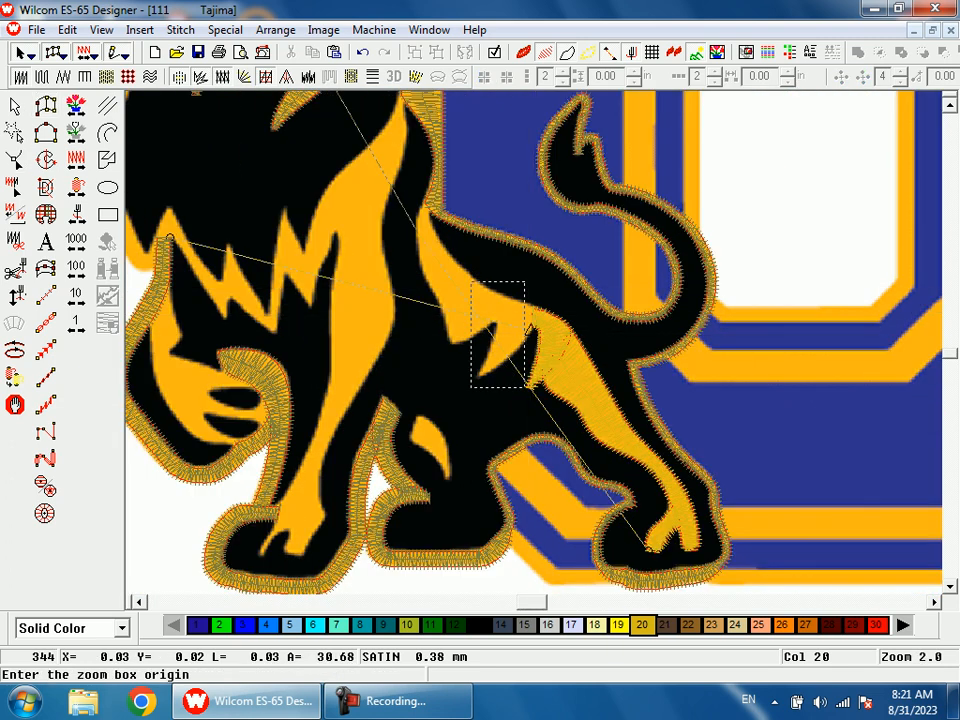
drag(525, 388, 537, 412)
click(448, 465)
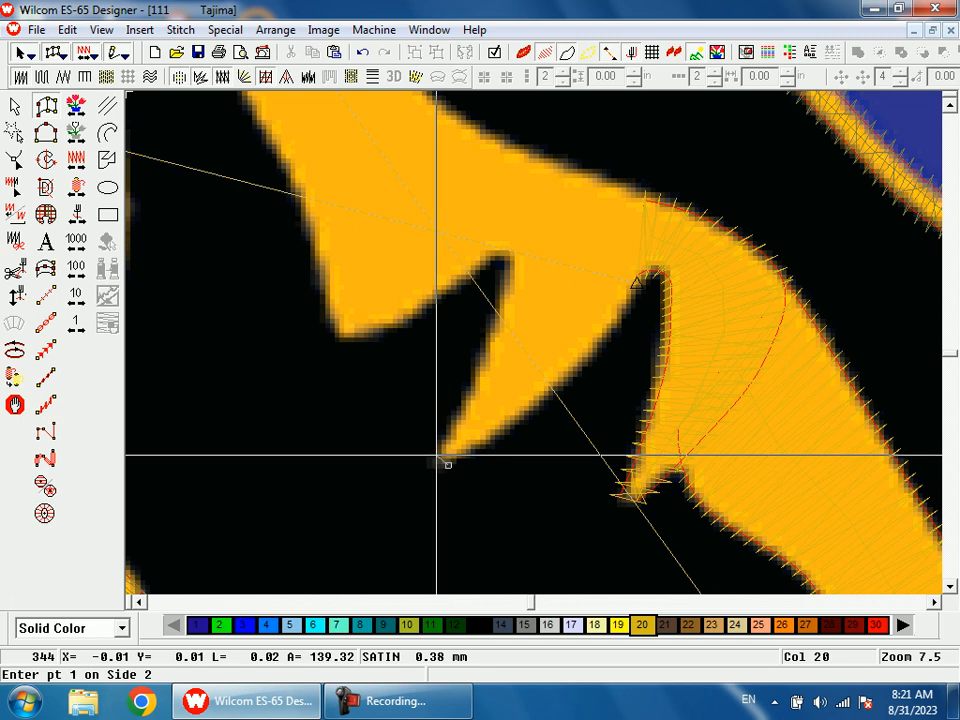
click(435, 456)
click(545, 398)
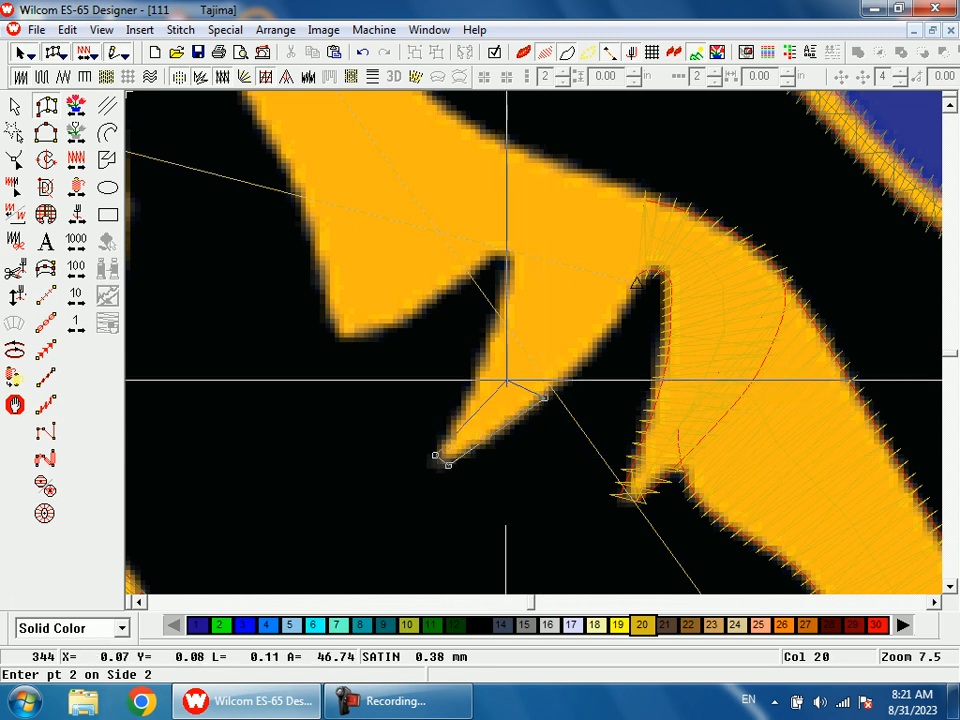
click(481, 376)
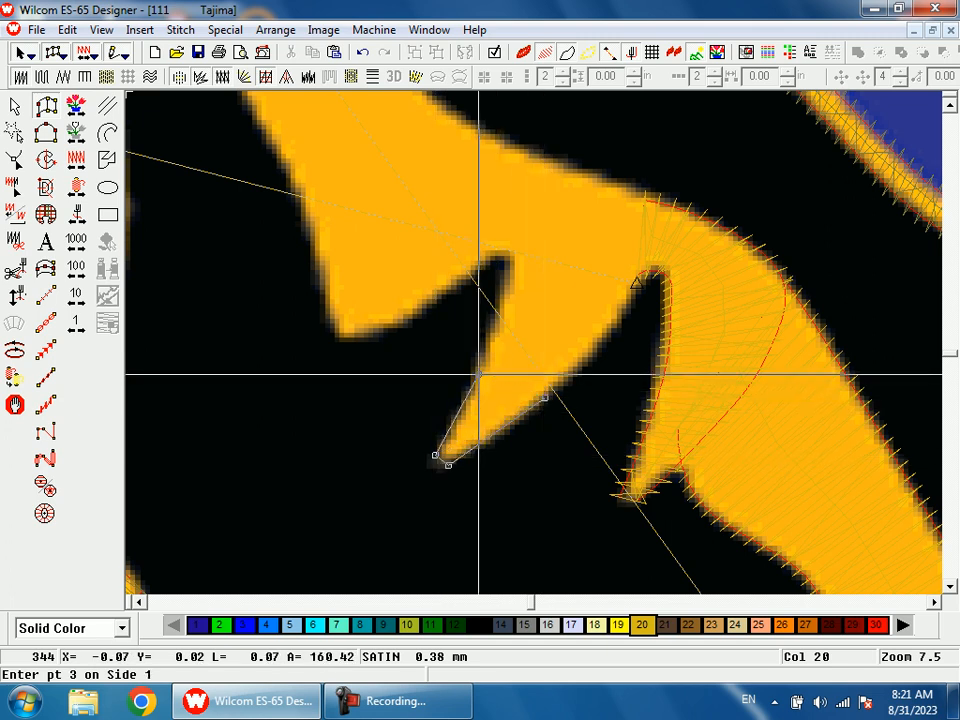
click(643, 271)
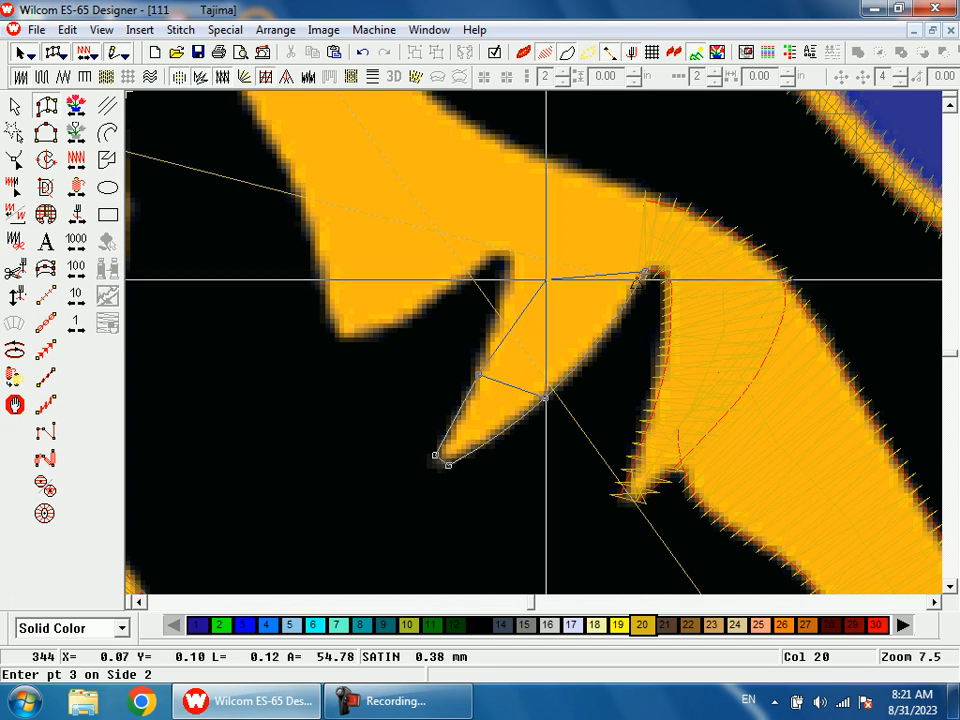
click(515, 268)
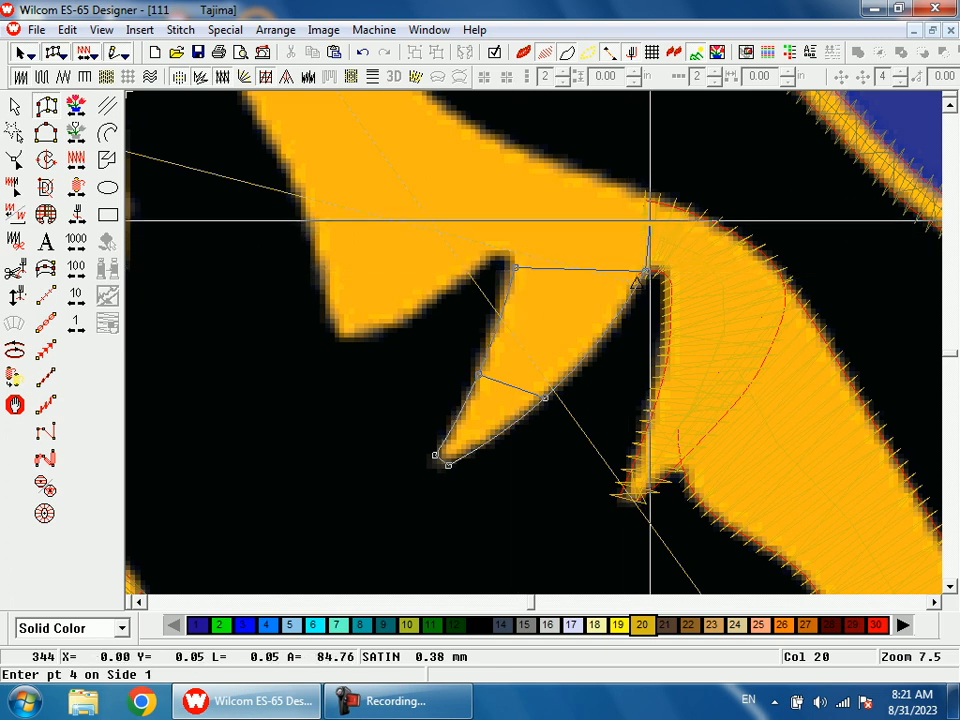
Fan the second spike column around its notch, overlapping the first spike column, end it just past the notch, and generate its stitches
click(652, 220)
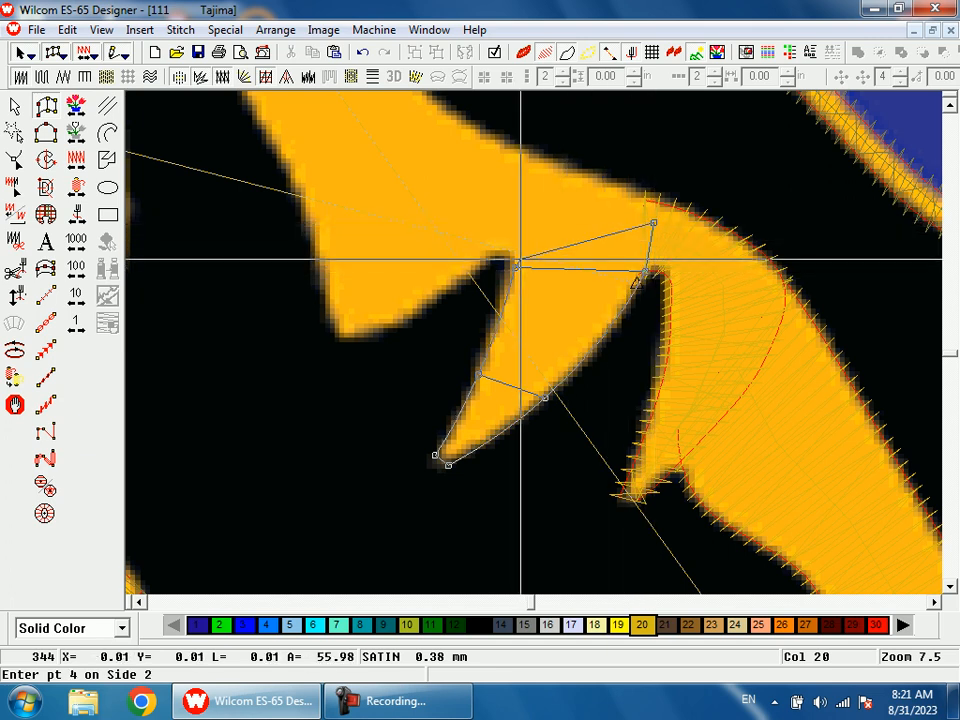
click(515, 261)
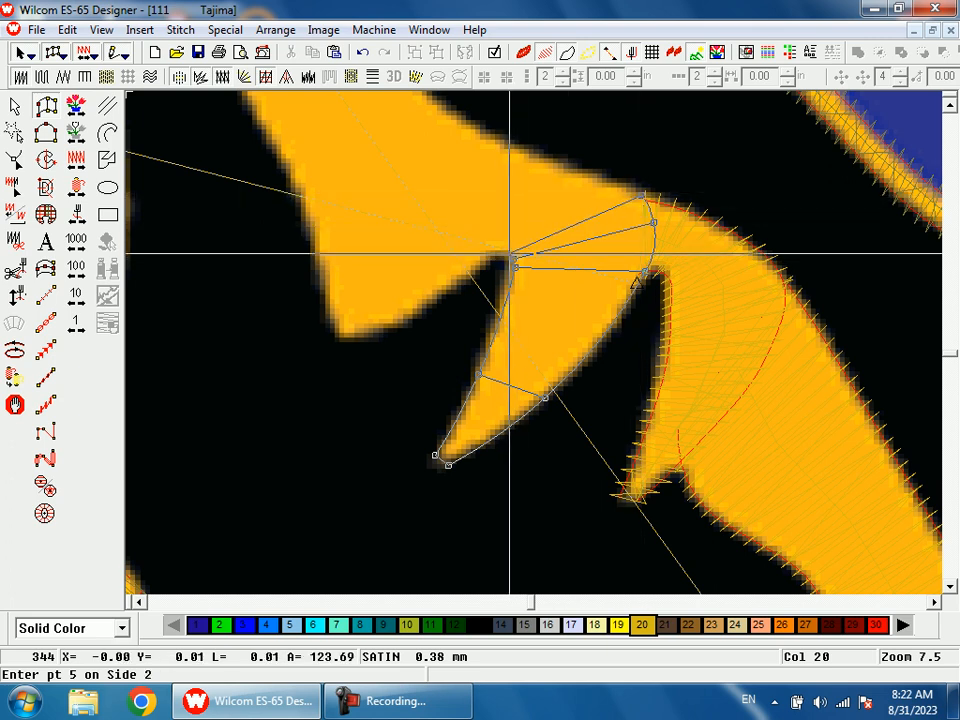
click(508, 255)
click(540, 163)
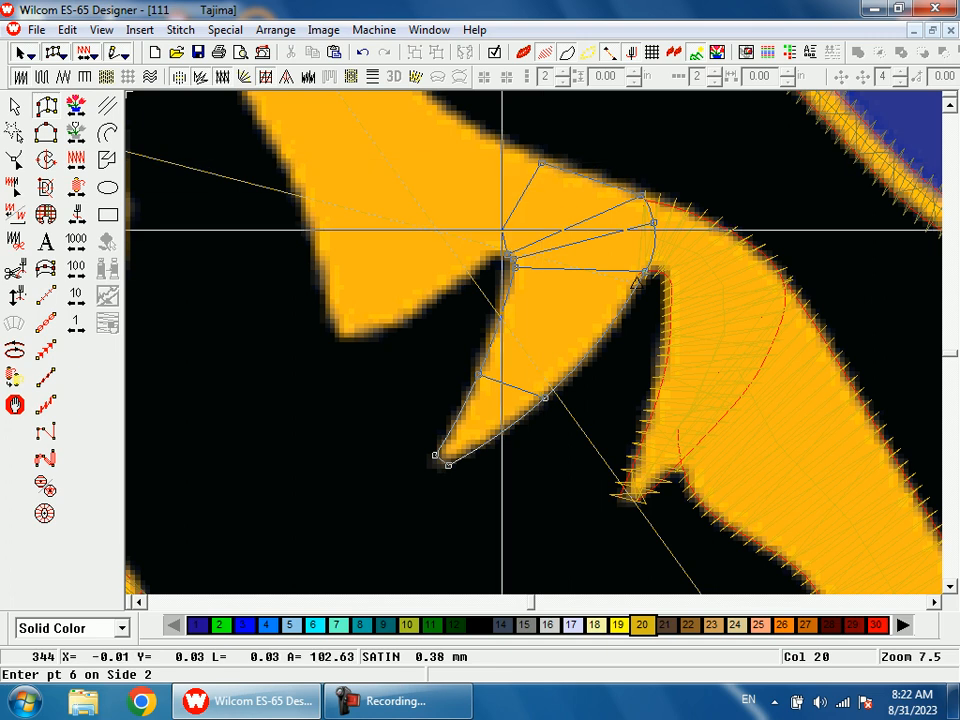
click(498, 256)
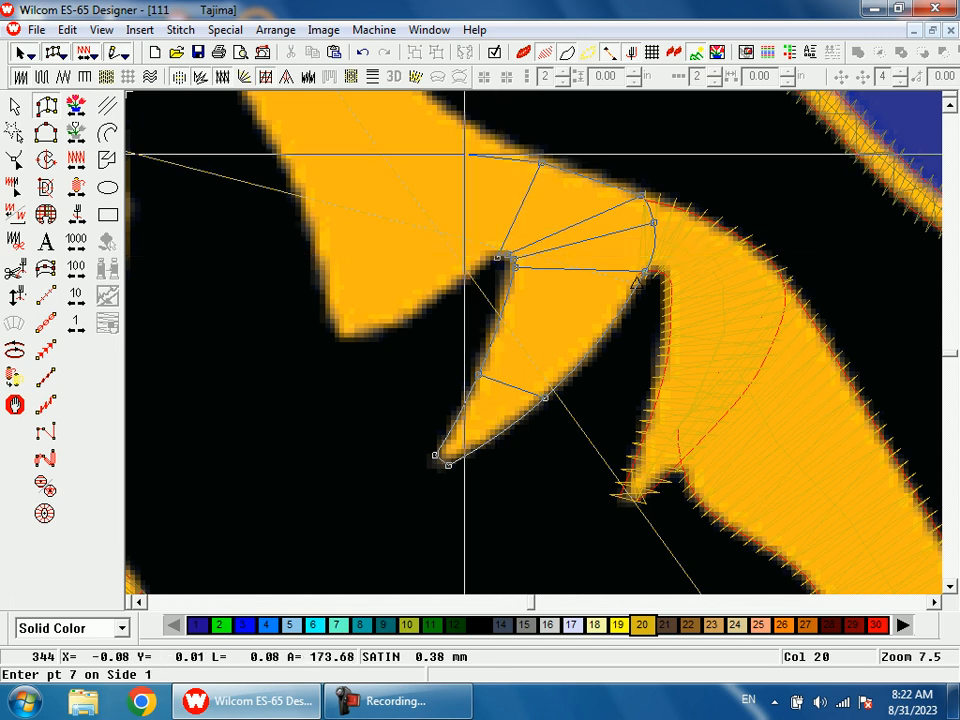
click(461, 124)
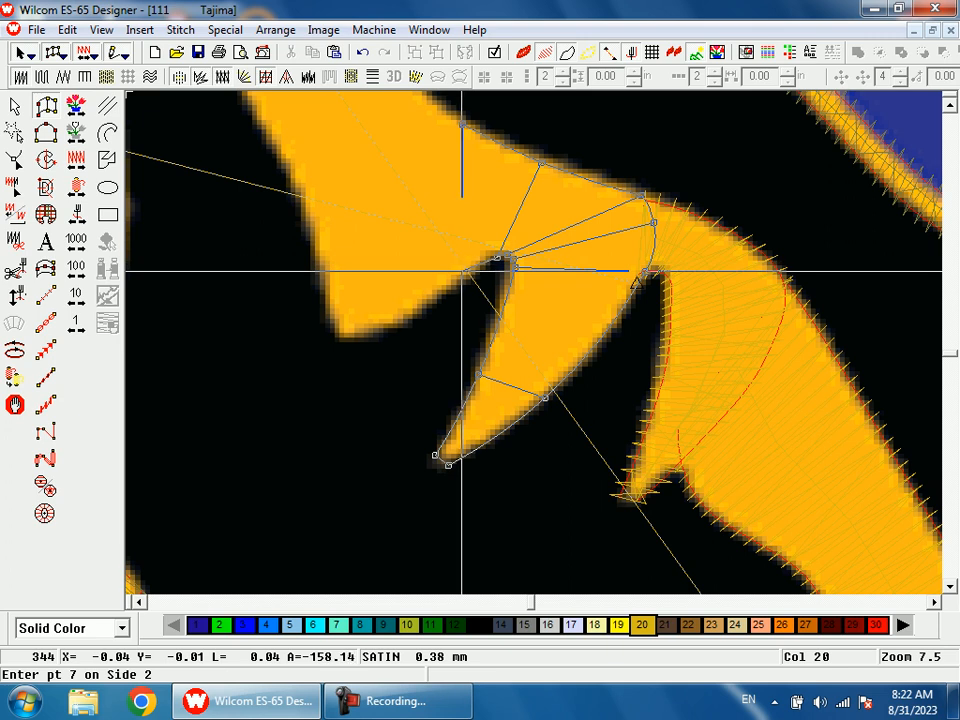
key(Return)
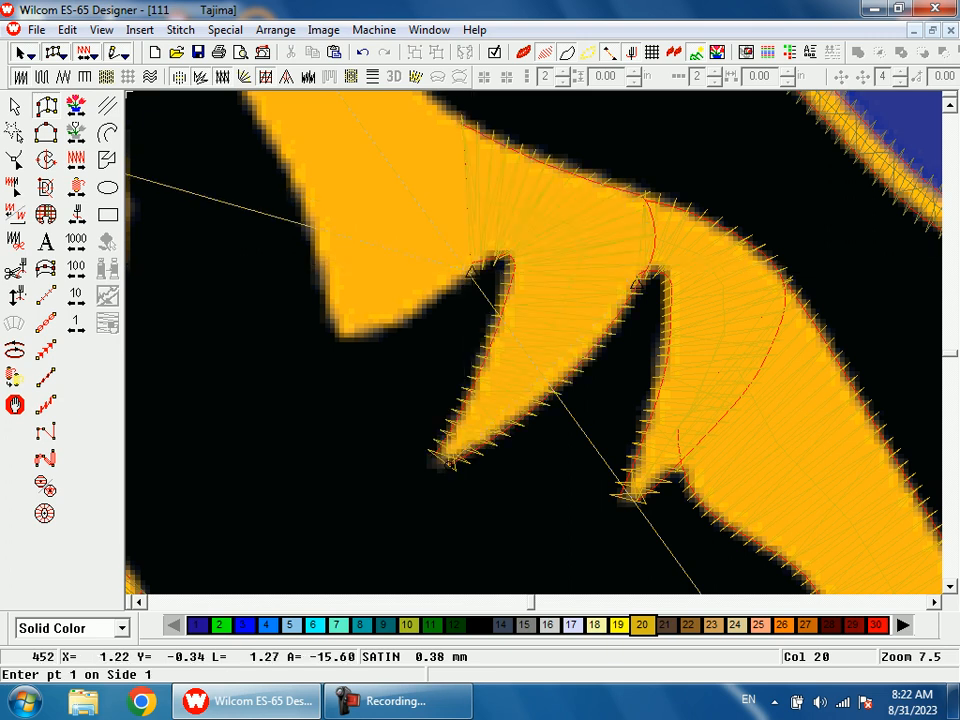
Reshape the second spike column by moving its start point to the junction with the first spike column and adjusting its edge at the notch
key(h)
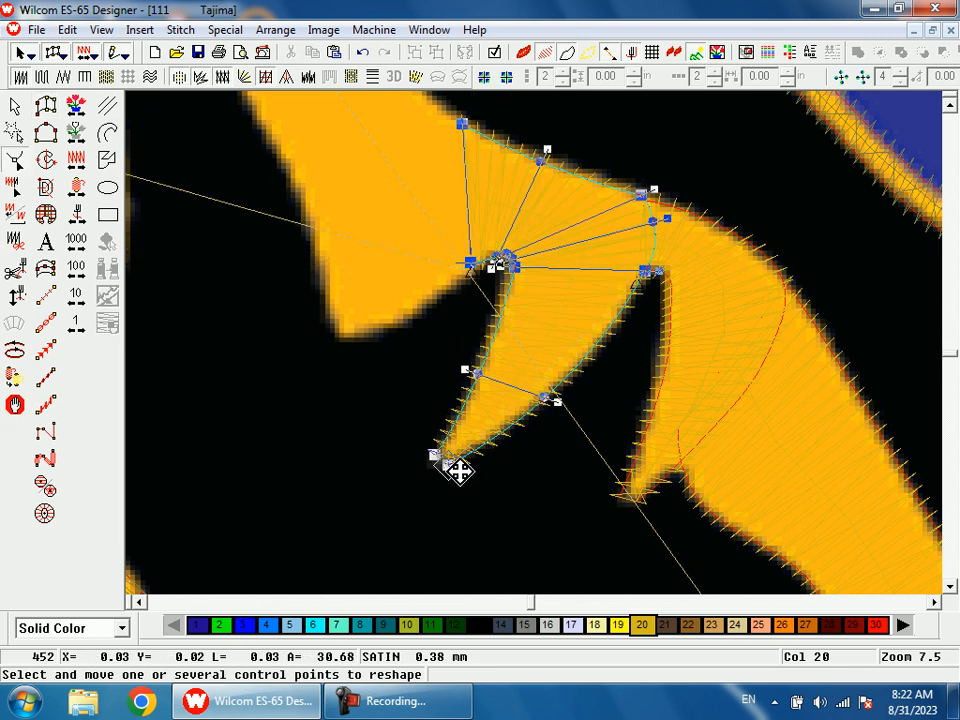
key(b)
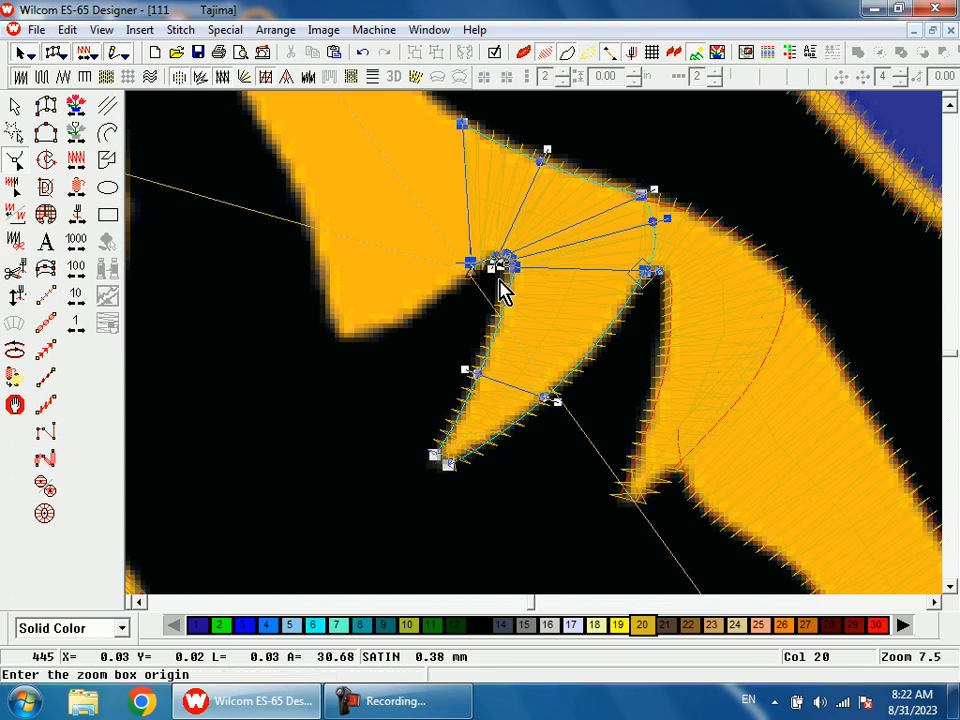
click(501, 291)
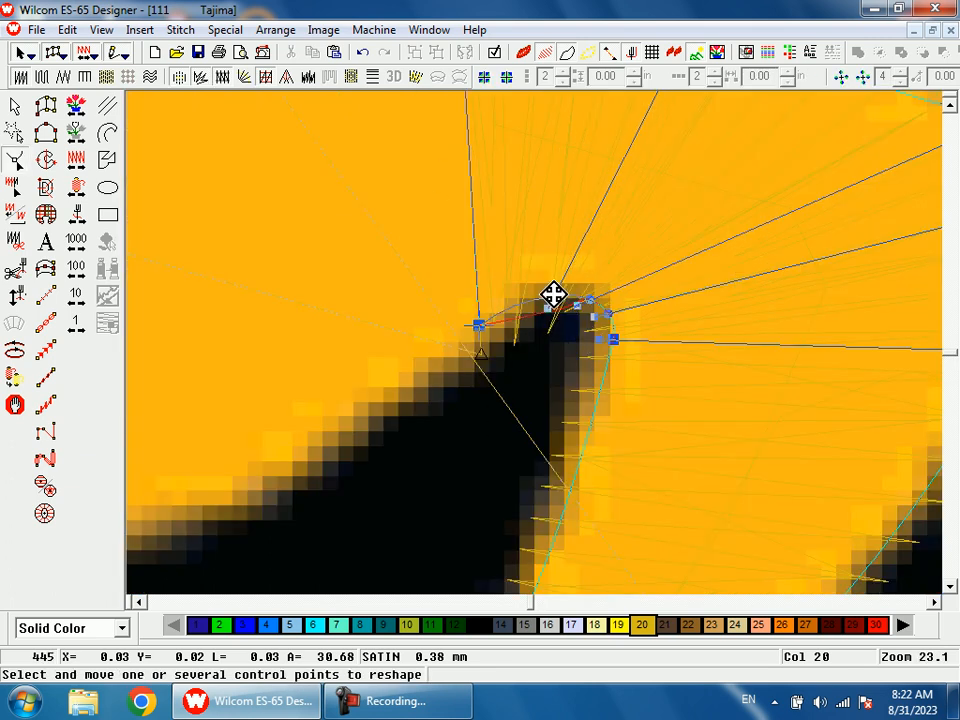
key(shift+z)
key(shift+z)
key(shift+z)
key(Escape)
key(shift+z)
Start a satin column at the blunt third thigh spike, curving its inner side over the end of the second spike column
key(b)
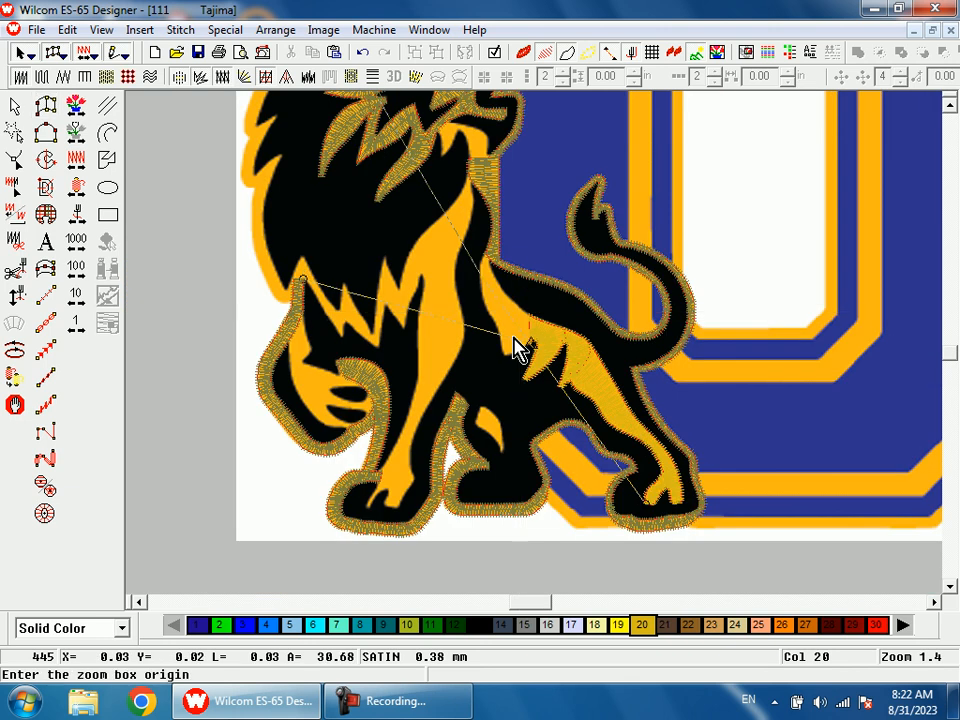
click(522, 368)
click(524, 444)
click(583, 422)
click(503, 416)
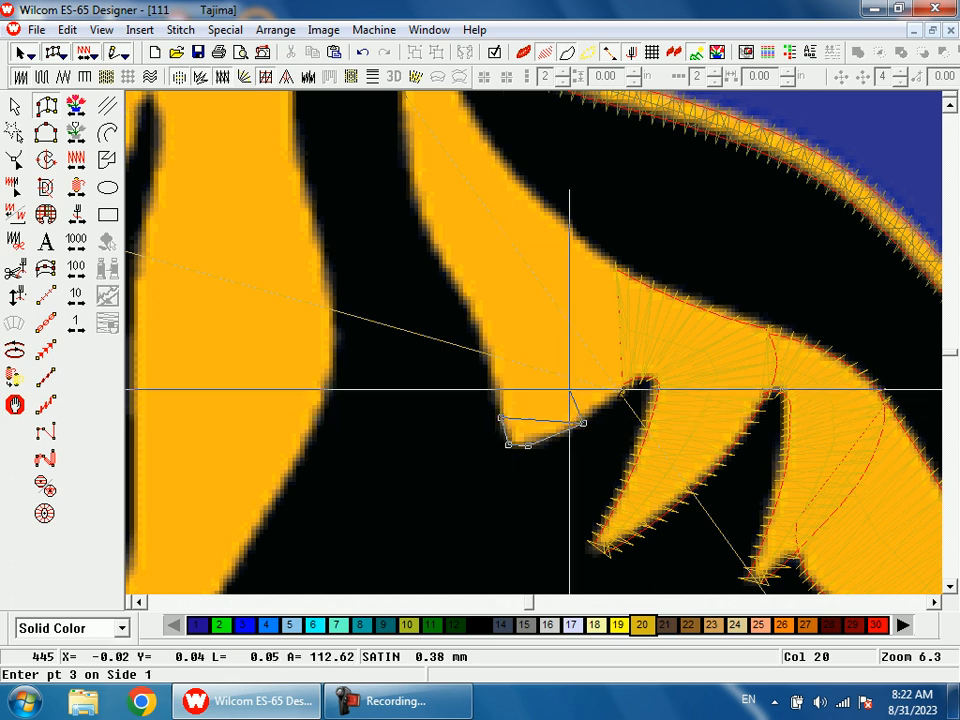
click(622, 378)
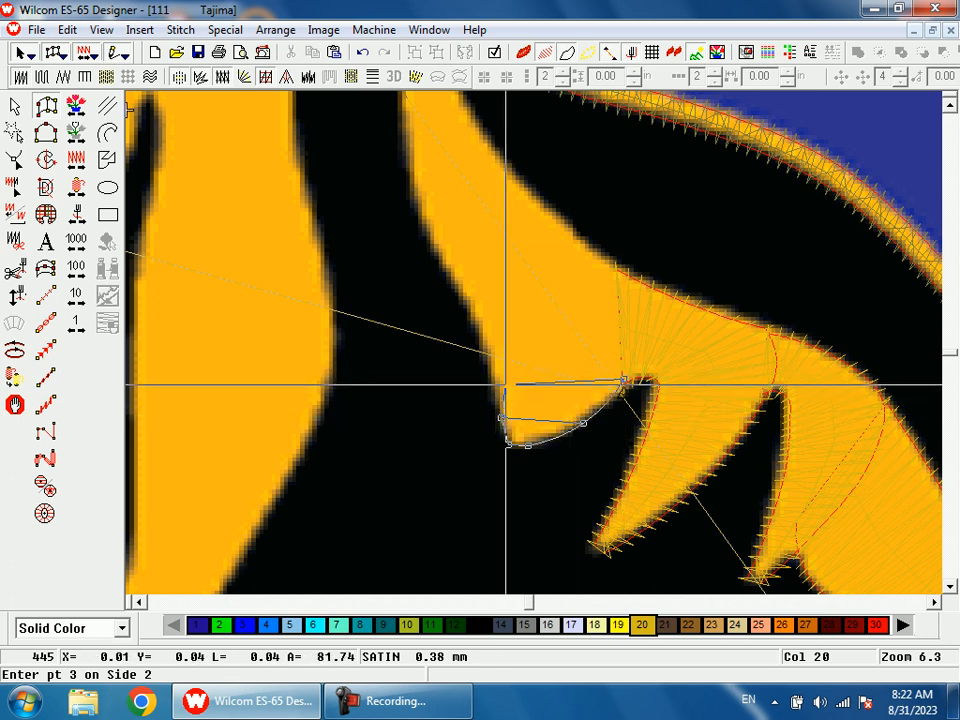
click(499, 390)
click(630, 305)
click(486, 351)
click(592, 251)
click(469, 303)
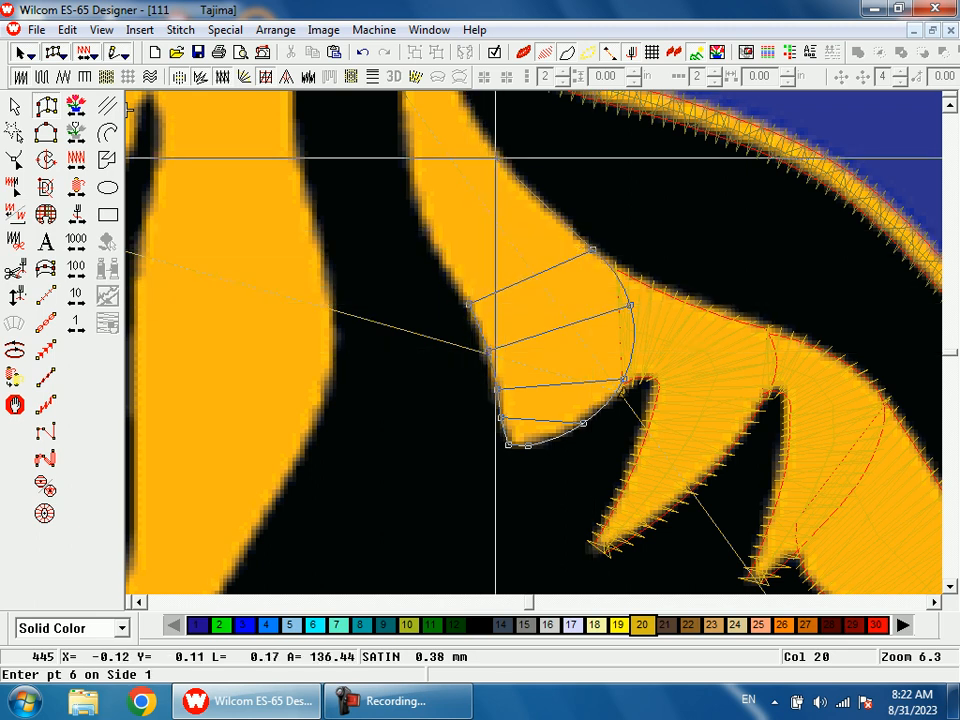
Extend the third spike column up the narrowing flank marking into the back outline and generate its satin stitches
click(497, 160)
click(416, 197)
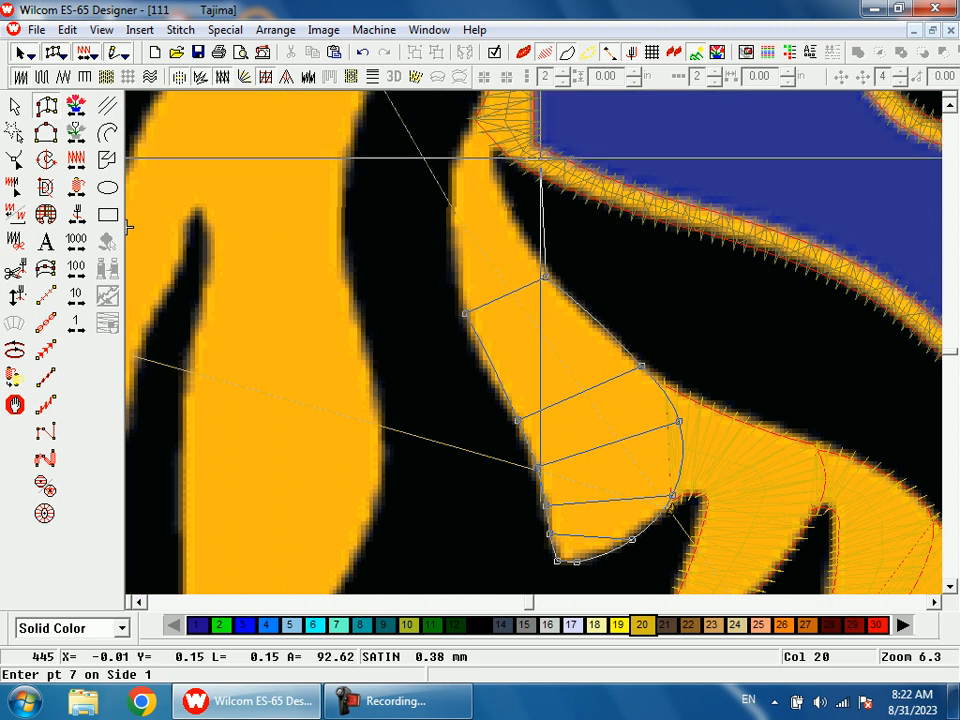
click(504, 209)
click(452, 218)
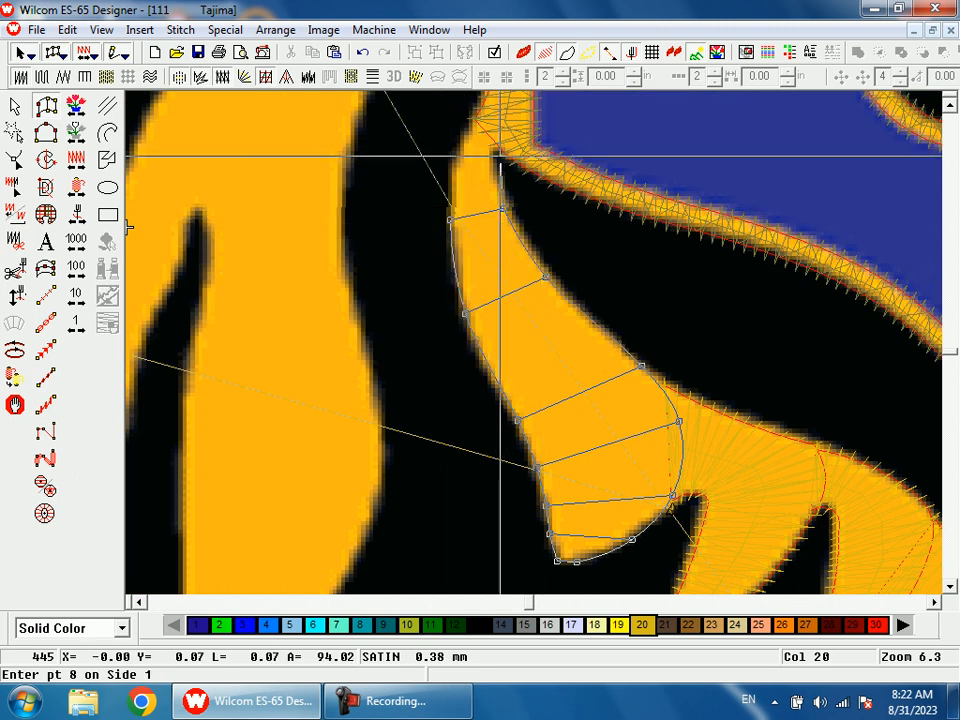
click(491, 157)
click(457, 157)
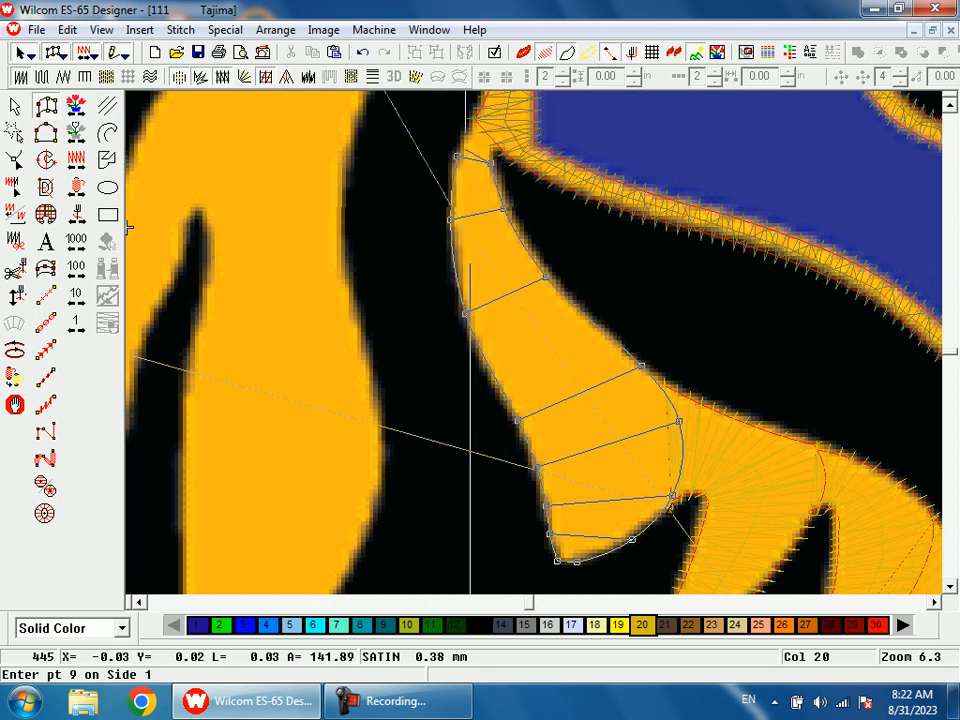
click(498, 138)
click(477, 118)
key(Return)
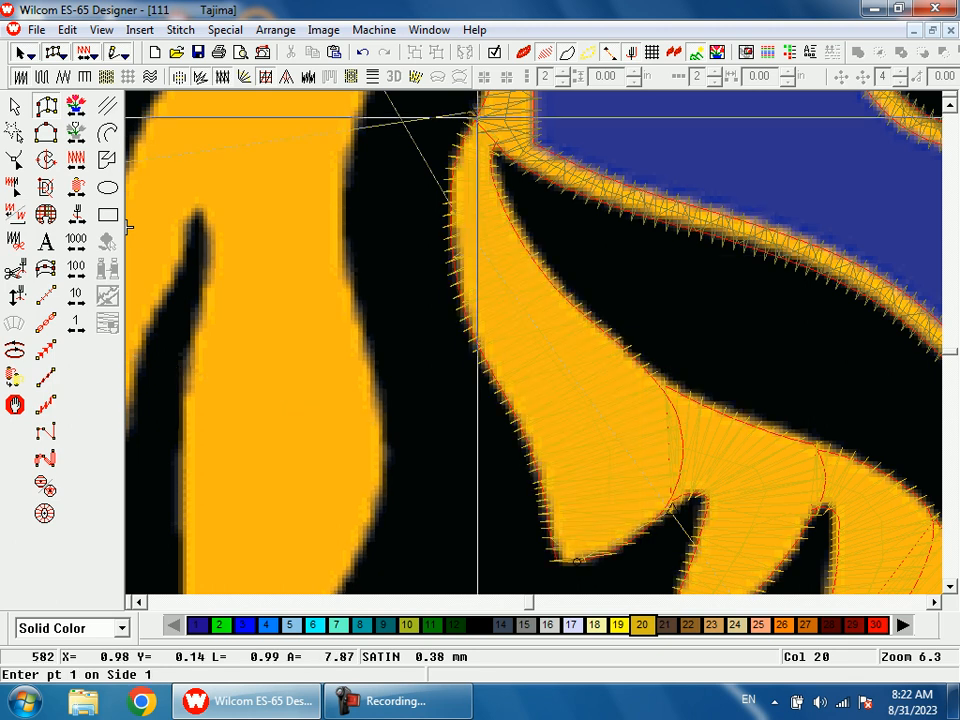
Reshape the third spike column by moving its start point to the junction with the second spike column, and check the column overlaps
scroll(652, 306, down, 3)
key(h)
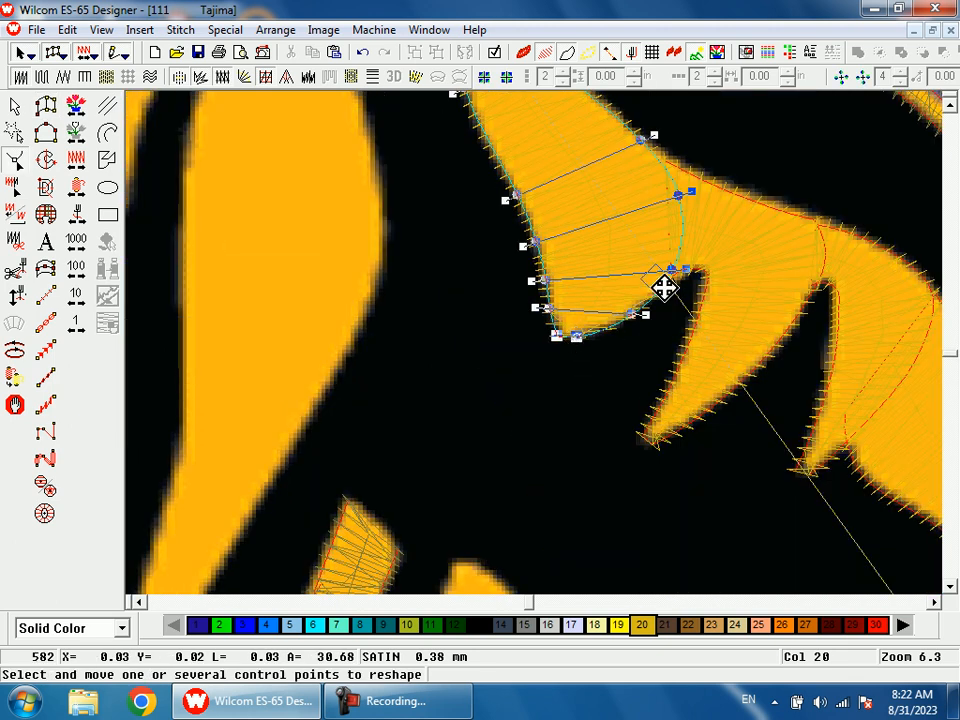
key(shift+z)
key(shift+z)
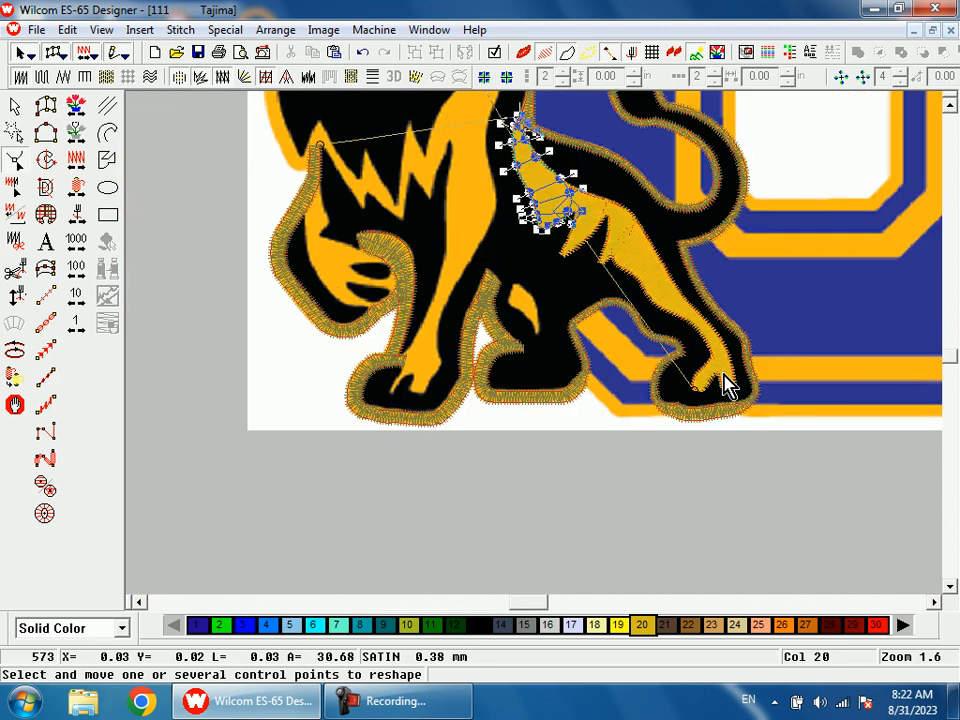
key(s)
key(b)
drag(573, 178, 633, 297)
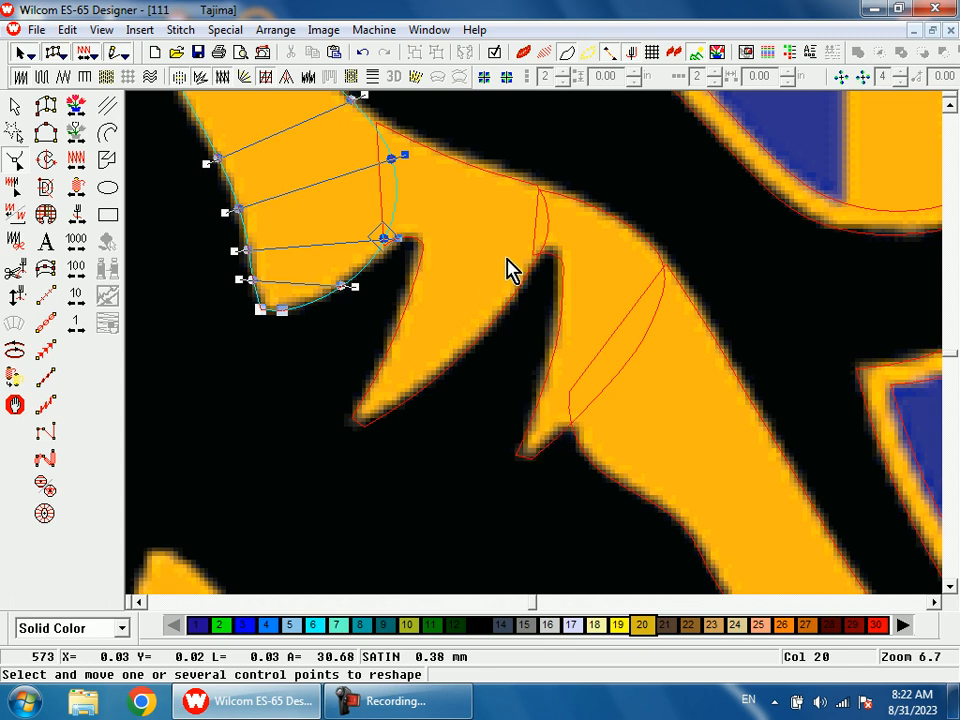
scroll(540, 310, down, 4)
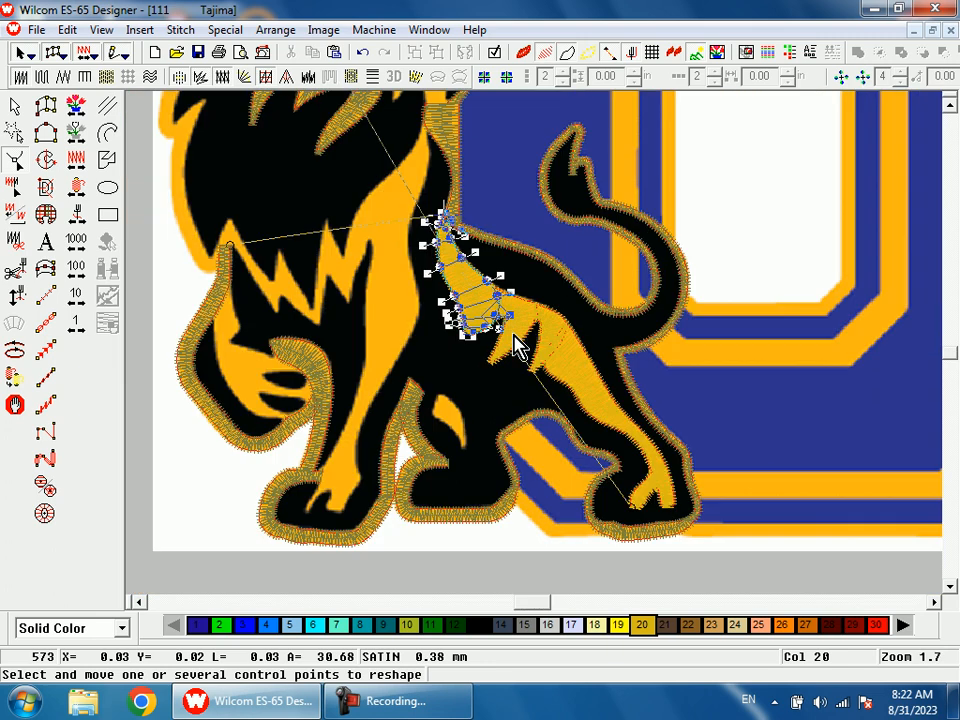
key(Escape)
scroll(490, 325, down, 2)
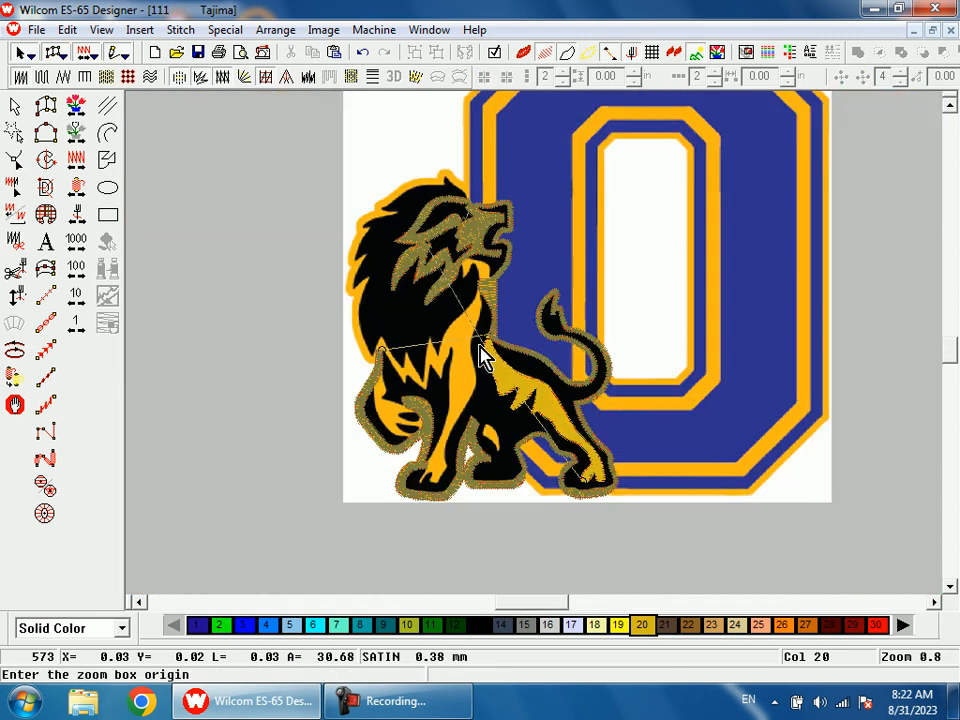
Digitize a 1.80 mm run stitch from the flank column's upper end through the yellow back band and down into the front leg marking
drag(494, 387, 497, 386)
key(space)
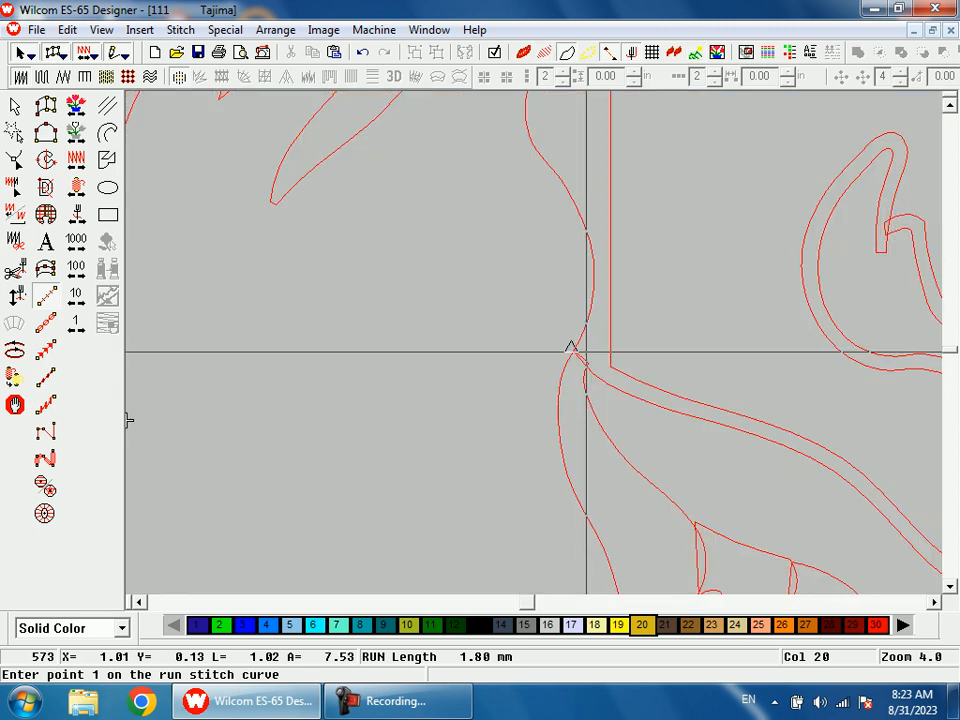
click(587, 350)
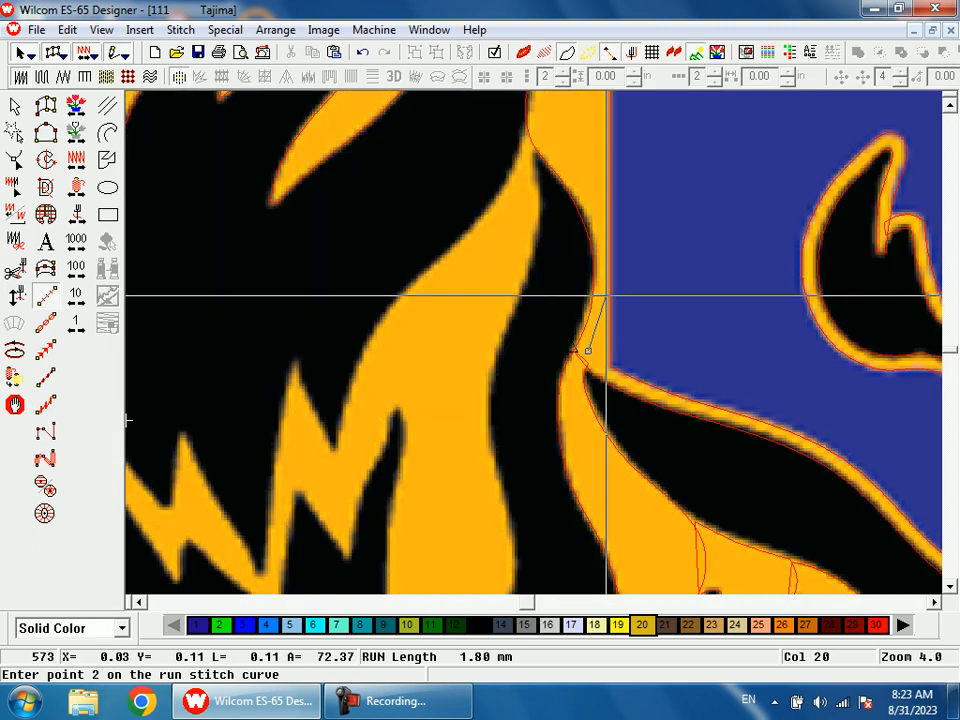
click(603, 295)
click(592, 158)
click(544, 121)
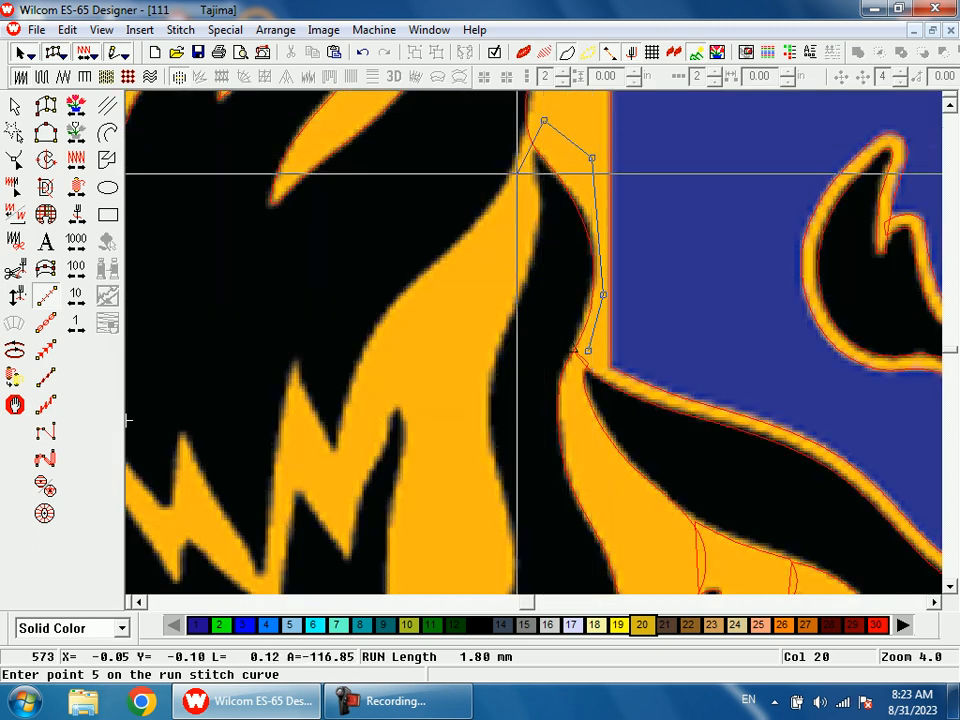
key(1)
key(b)
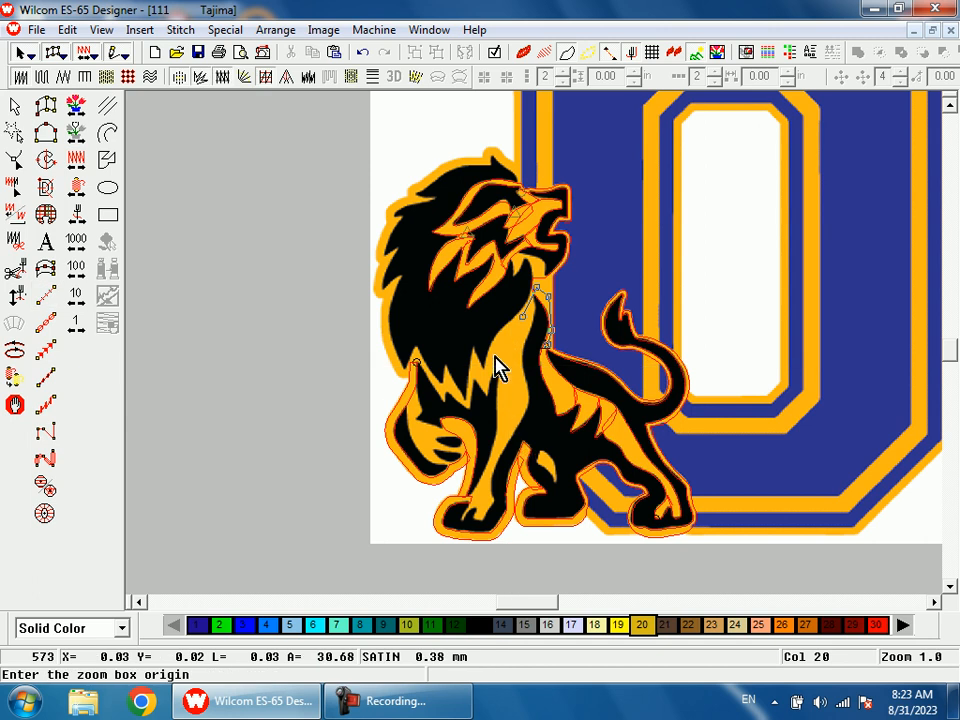
drag(507, 290, 532, 425)
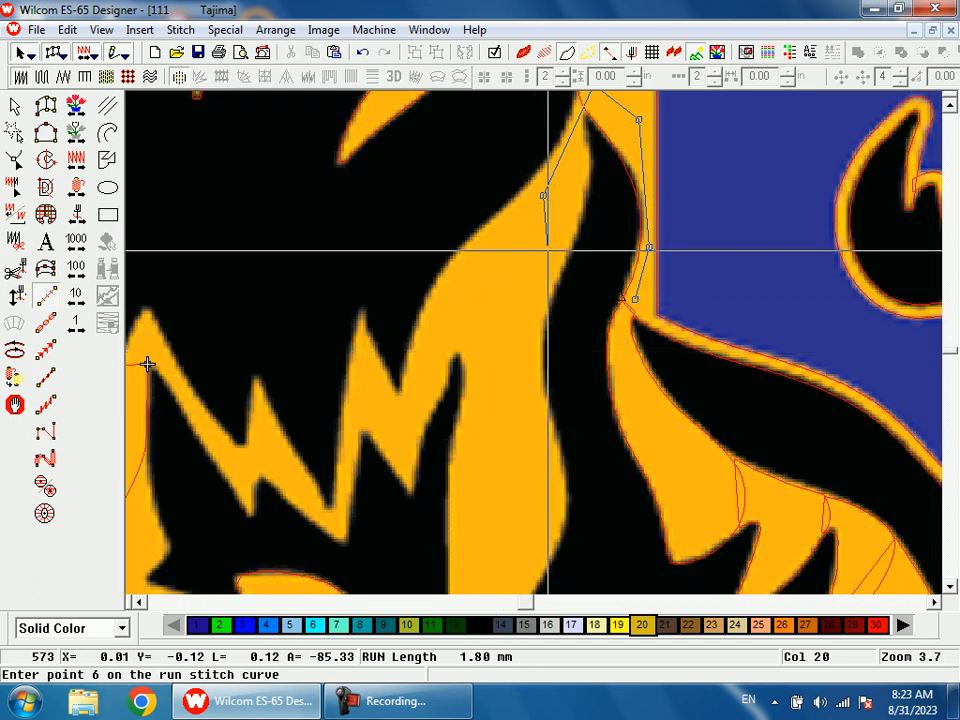
click(546, 290)
key(Return)
Start a 0.38 mm satin column at the run stitch's end, placing point pairs down both edges of the upper front leg marking
key(a)
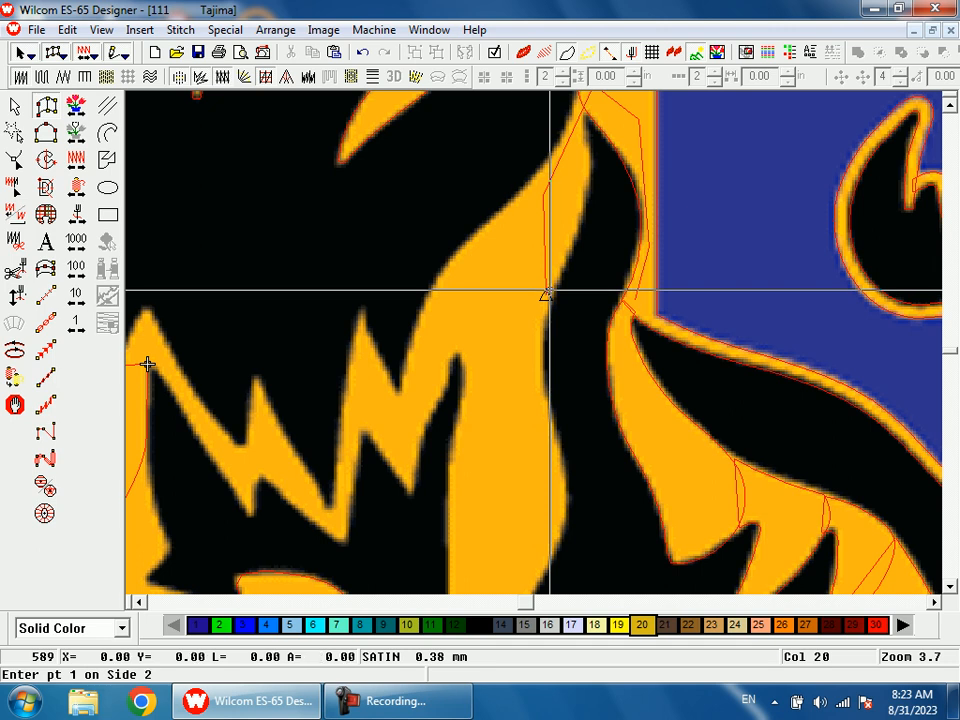
click(503, 290)
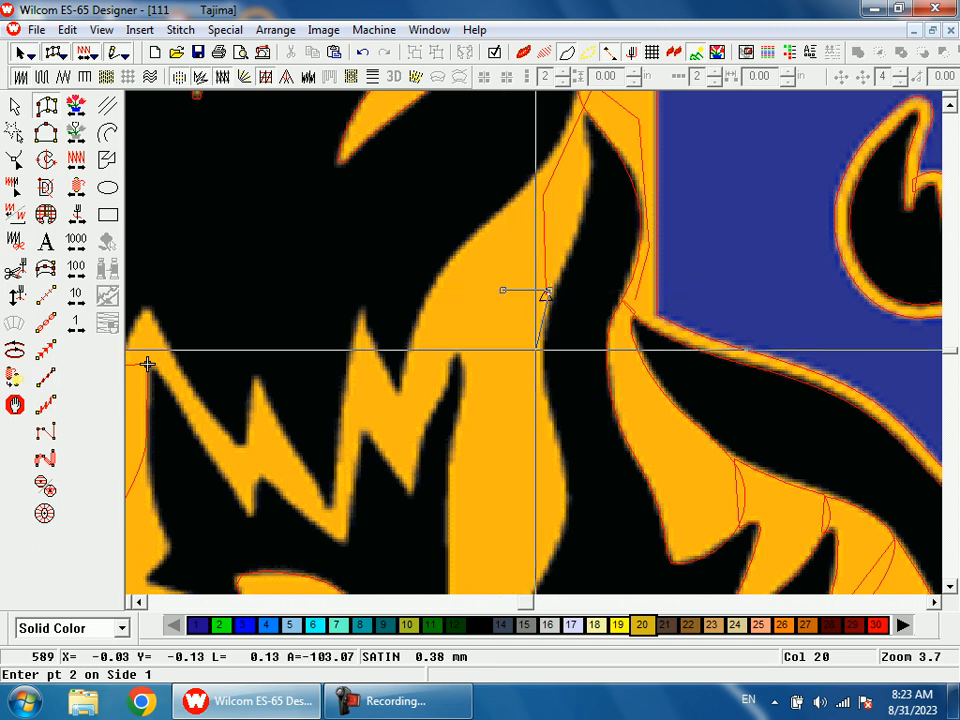
click(541, 351)
click(465, 357)
click(548, 398)
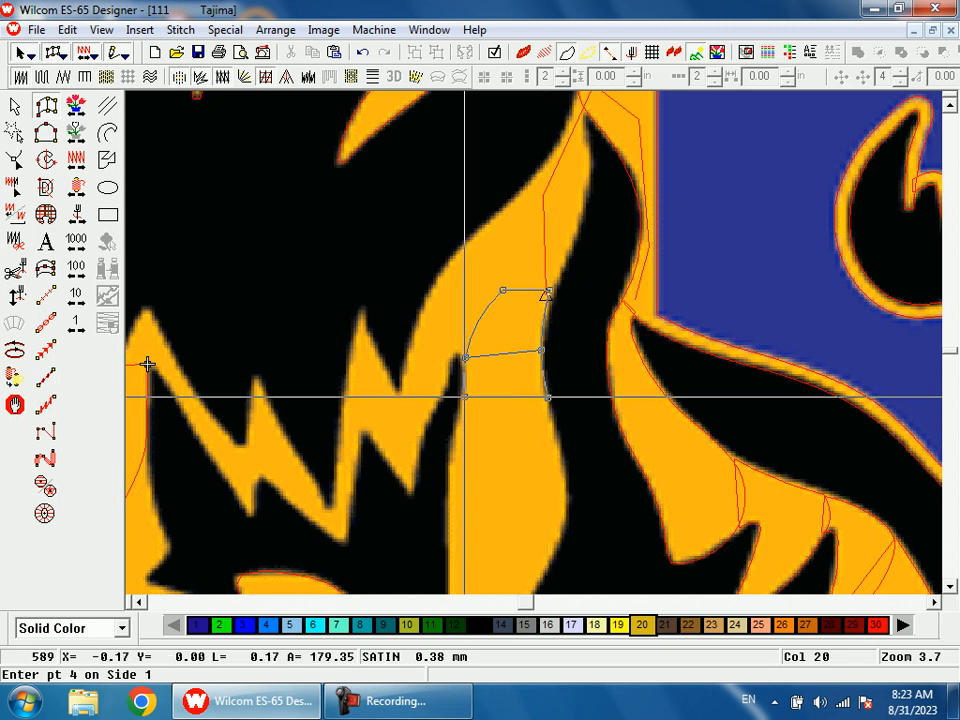
click(465, 398)
scroll(546, 381, down, 1)
click(562, 355)
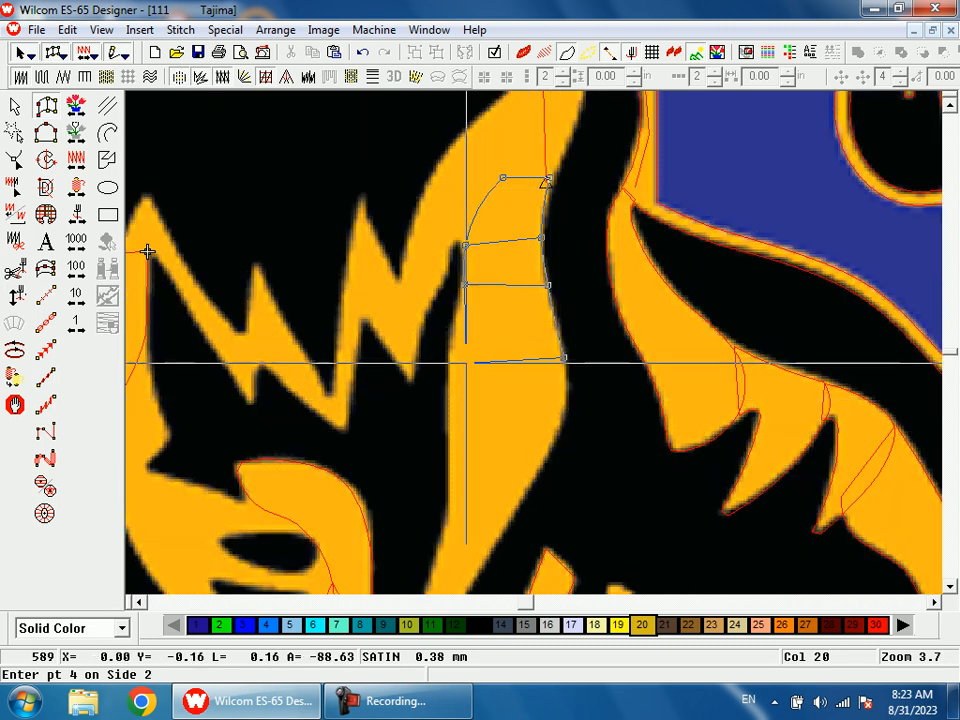
click(445, 362)
click(533, 479)
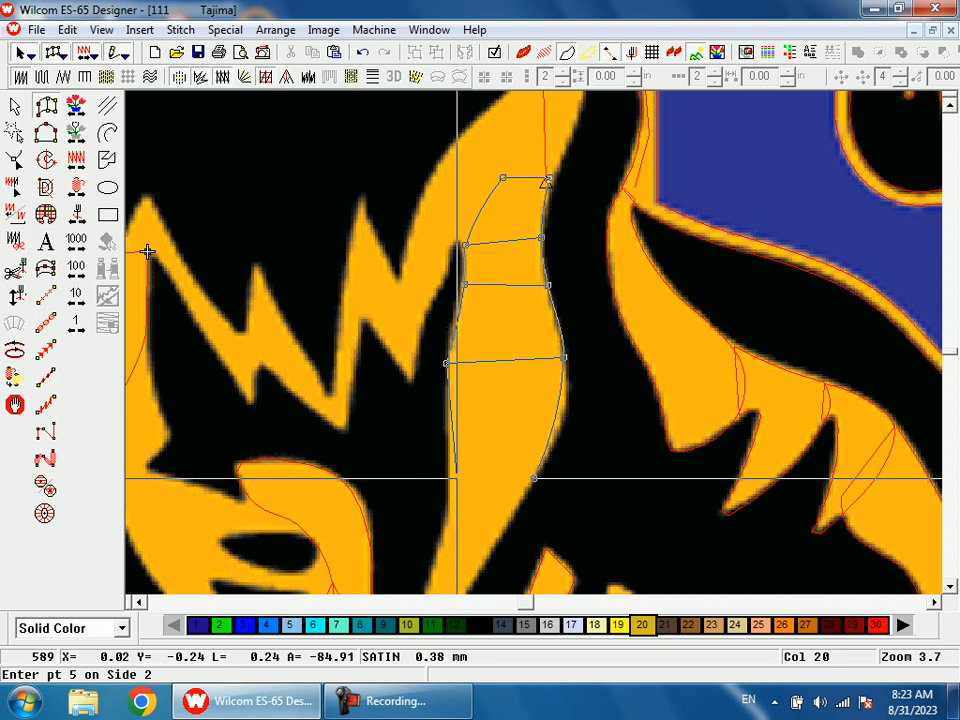
click(450, 478)
Extend the front leg column down the narrowing lower leg to the blunt toe end and generate its satin stitches
key(shift+z)
key(b)
click(494, 514)
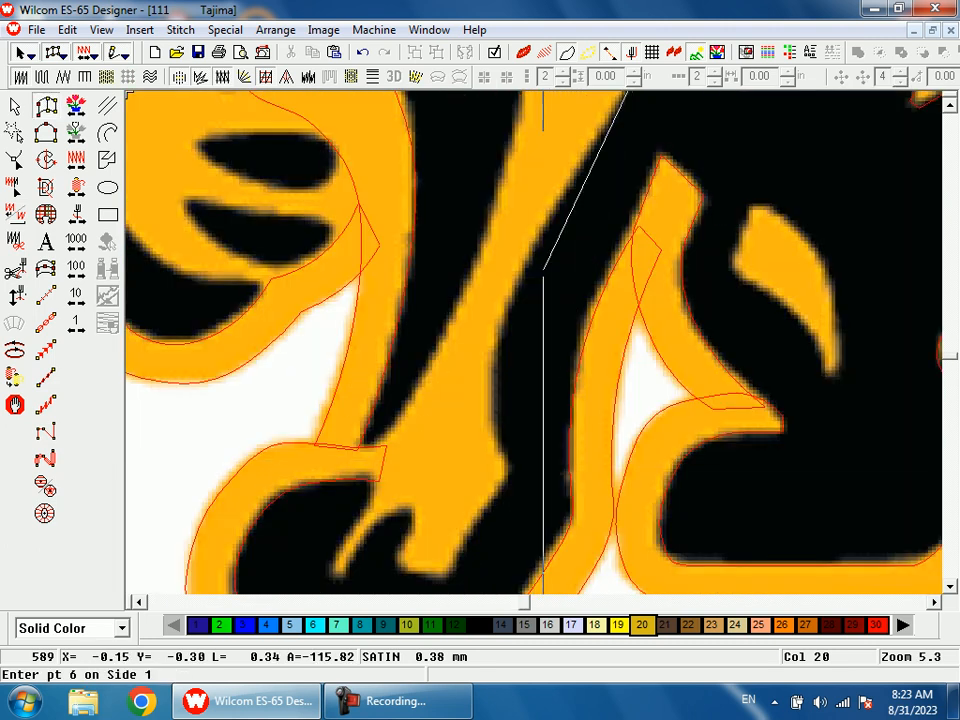
click(555, 202)
click(497, 195)
click(492, 348)
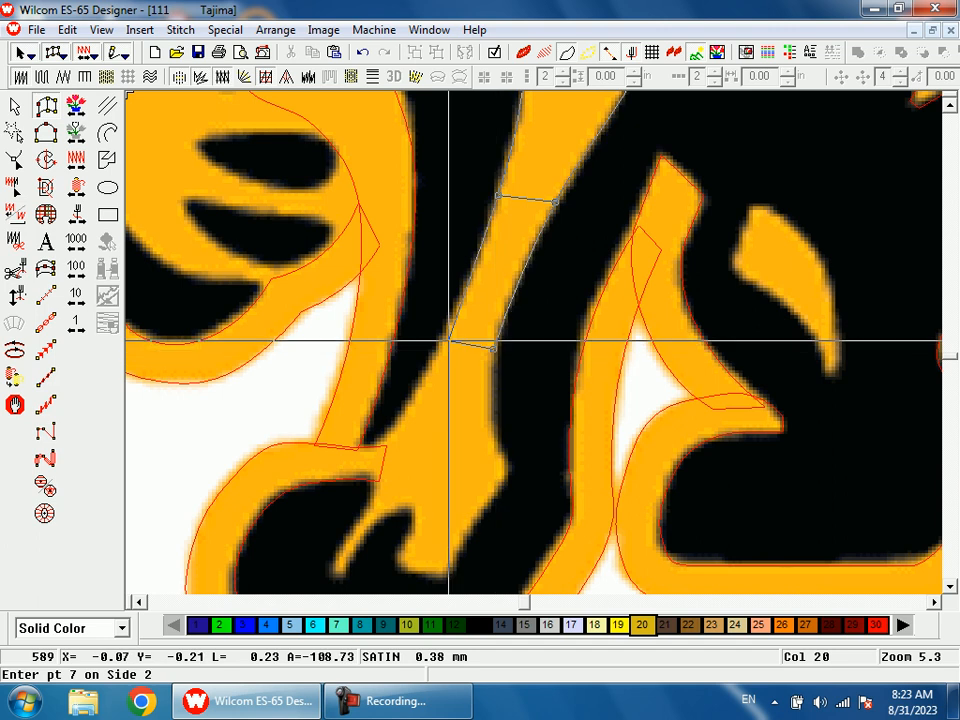
click(440, 340)
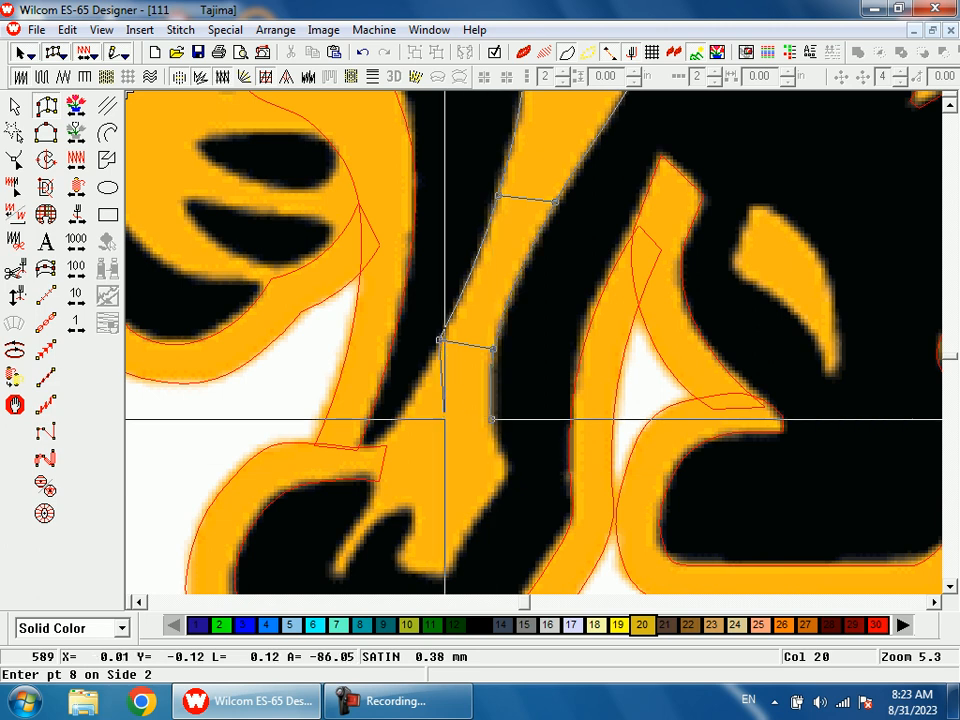
click(413, 417)
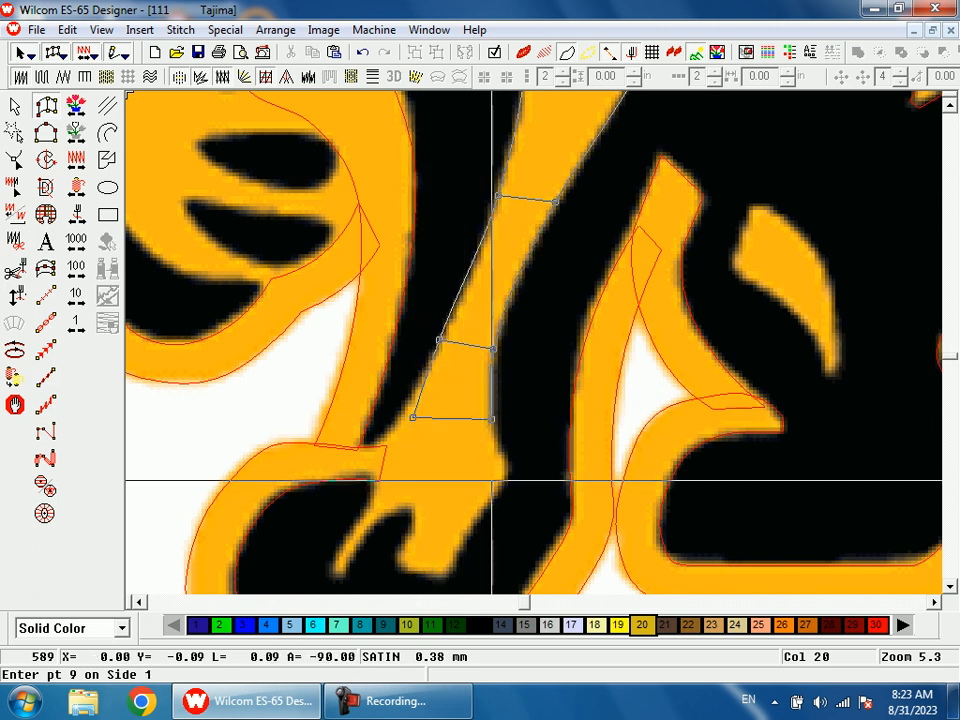
click(505, 474)
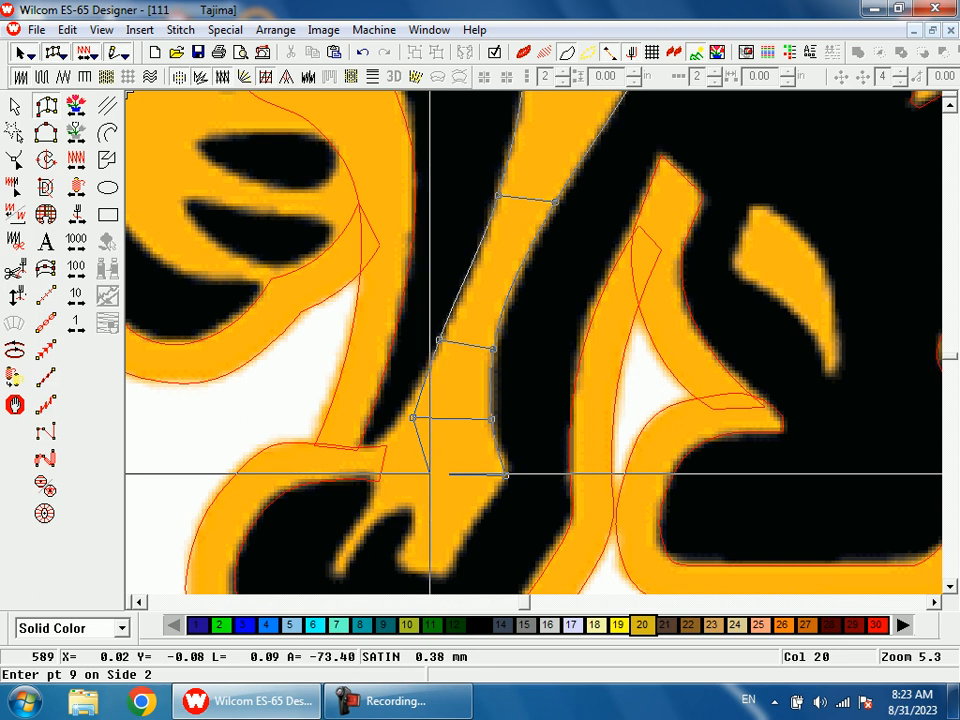
click(426, 474)
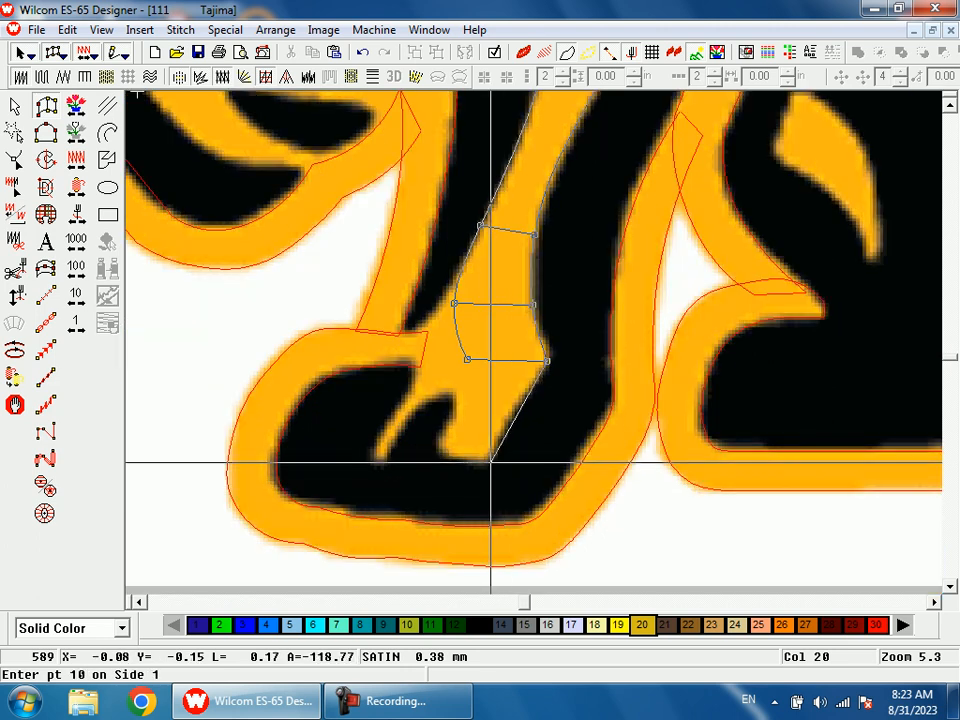
click(489, 458)
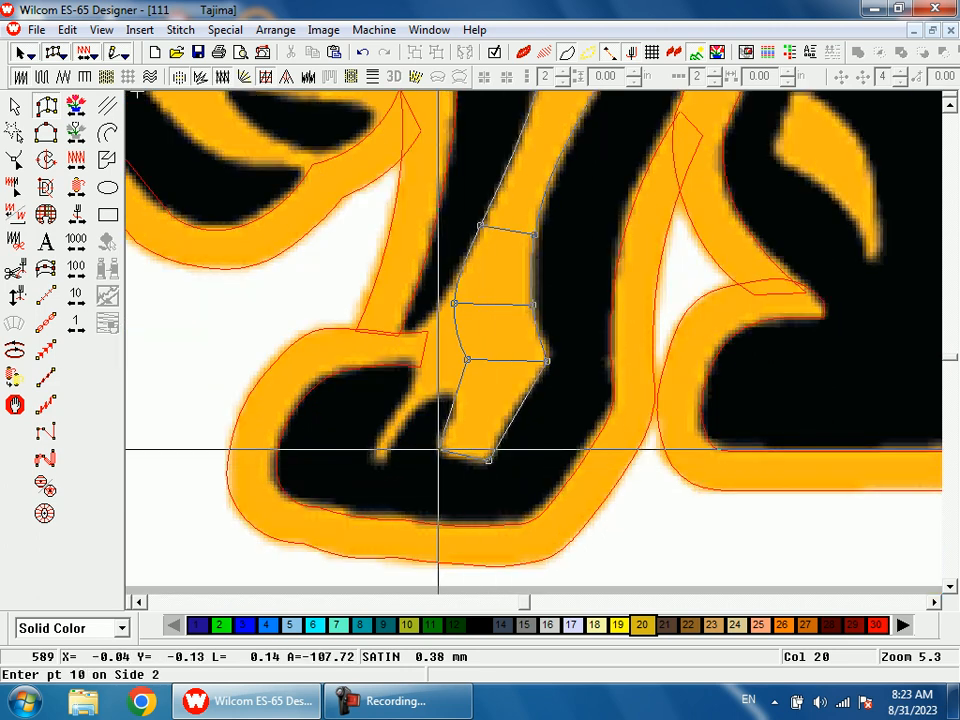
key(Return)
key(shift+z)
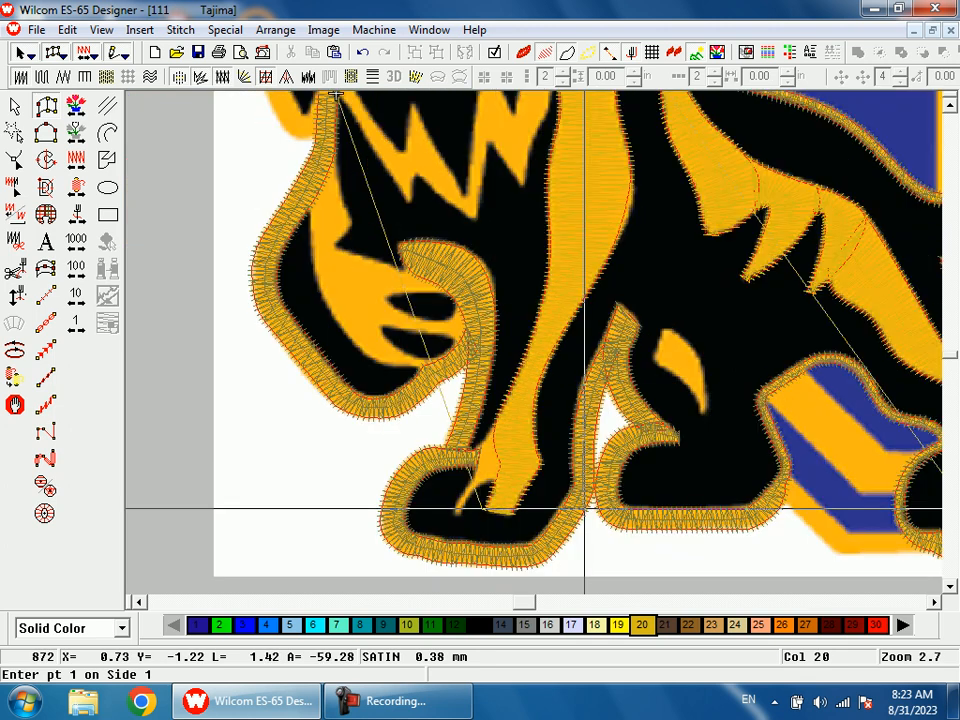
Reshape the front leg column by moving its end point to the column's upper edge
key(h)
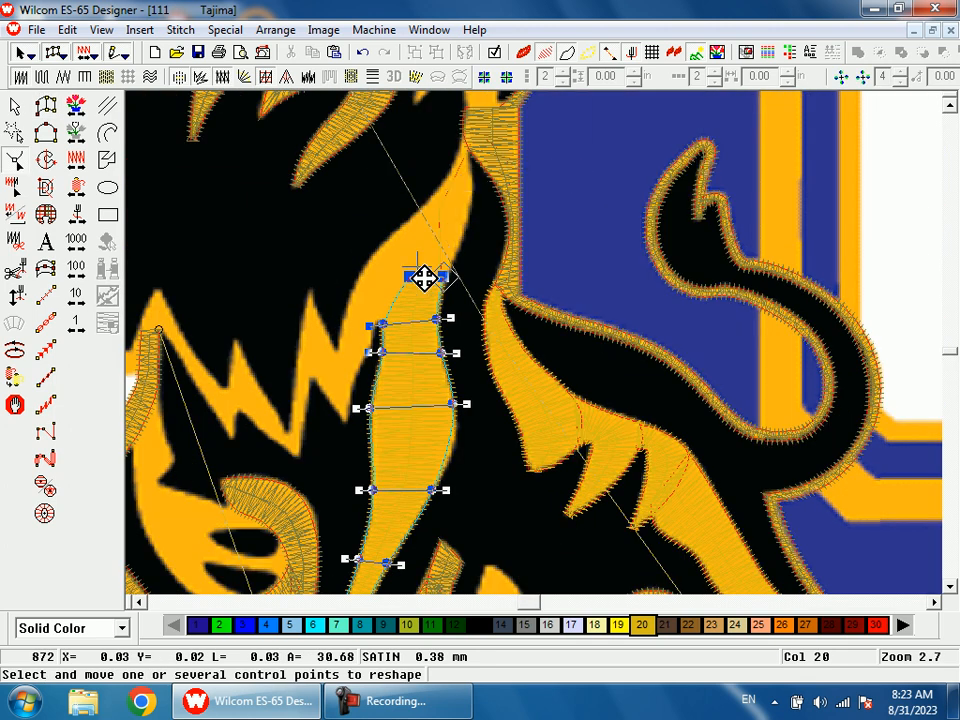
key(Return)
scroll(455, 318, down, 2)
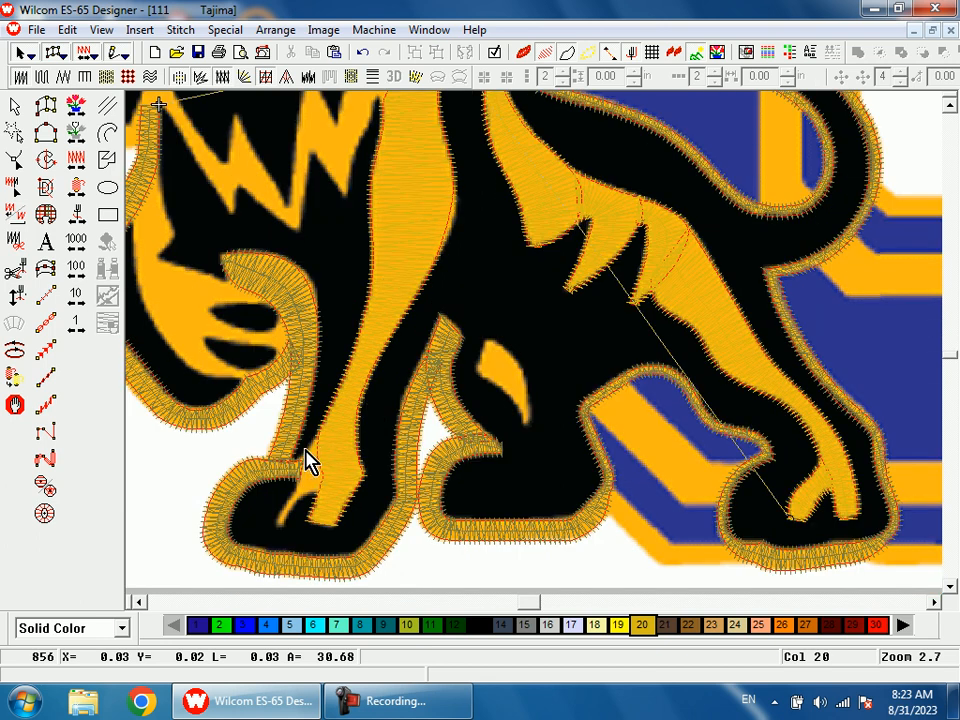
scroll(448, 372, up, 1)
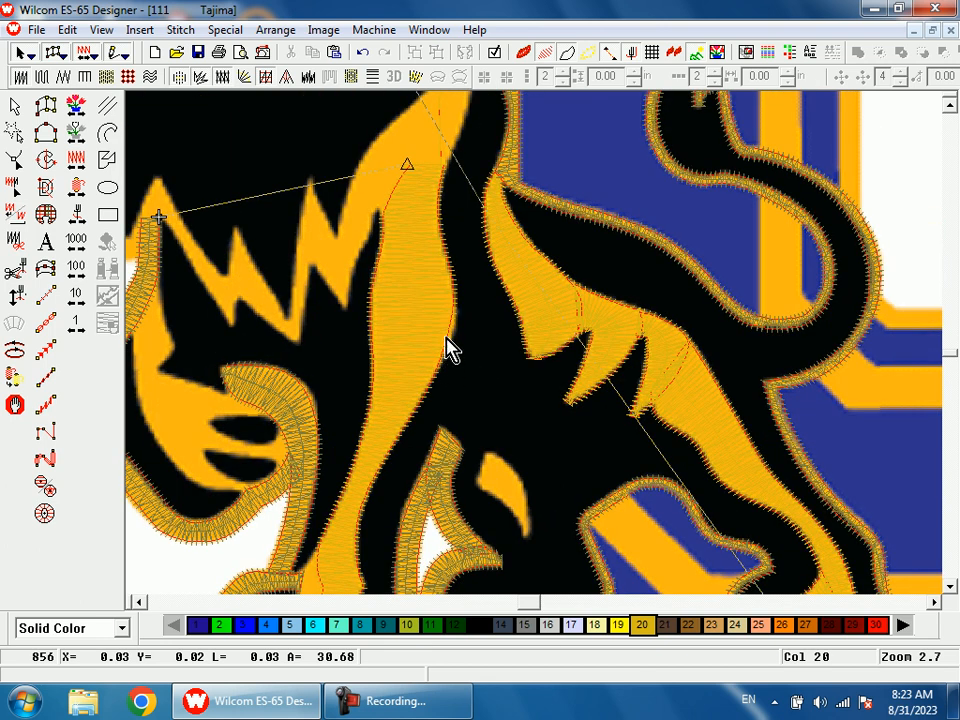
Add an extra pair of control points at the front leg column's bulge and check its edge at the zigzag notch
click(446, 342)
key(h)
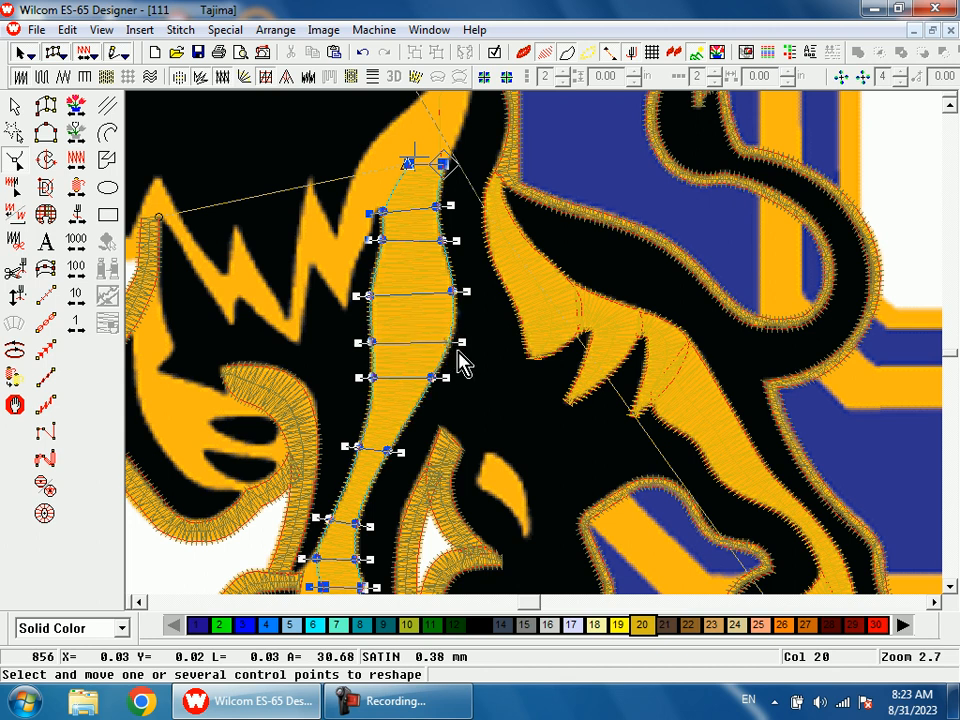
key(b)
drag(367, 159, 442, 325)
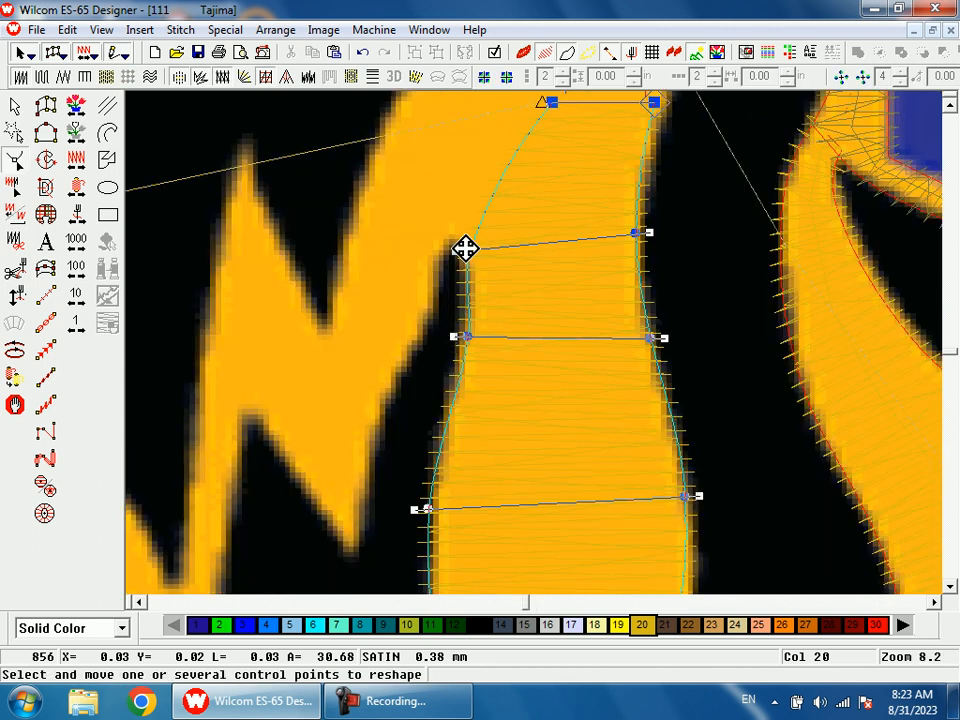
key(shift+z)
key(shift+z)
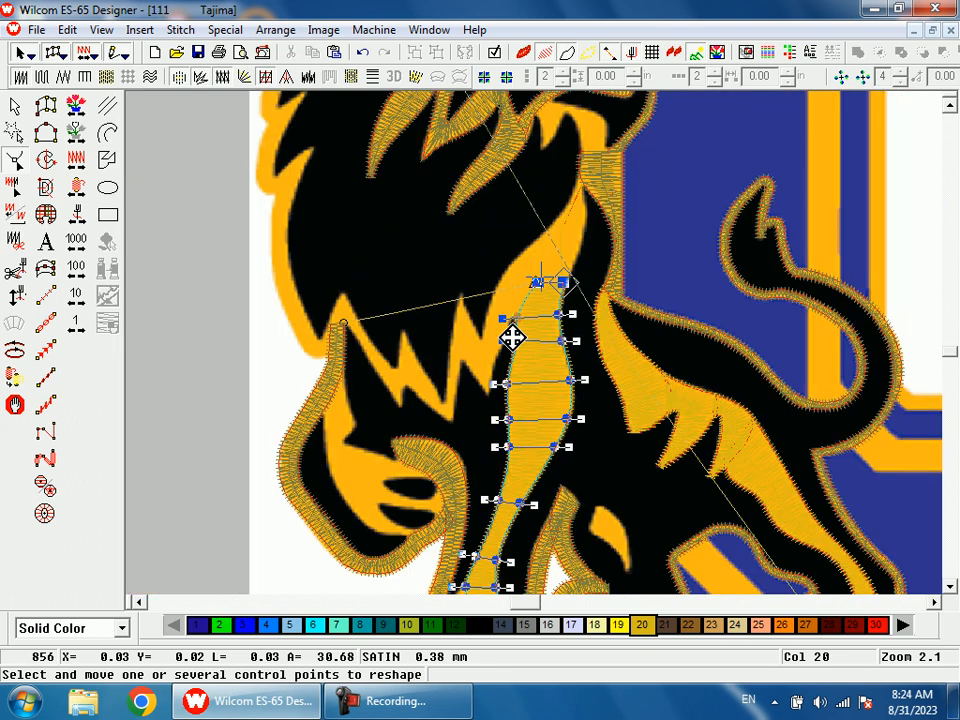
key(Escape)
Set the insertion position before the front leg column and start a 1.80 mm run stitch at the column's upper end
click(519, 332)
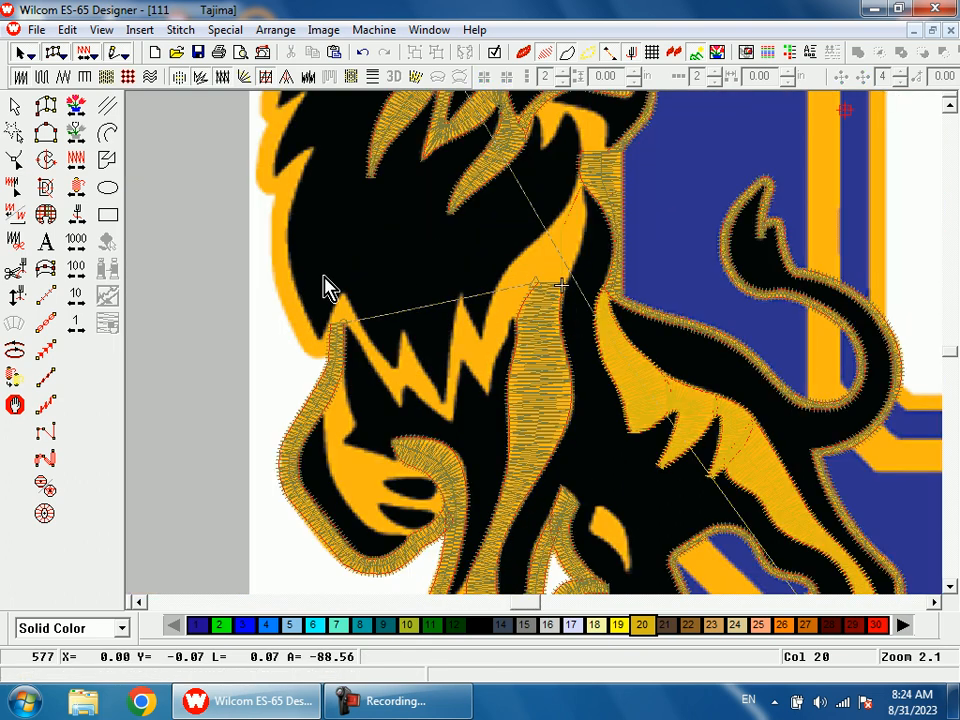
key(d)
click(54, 292)
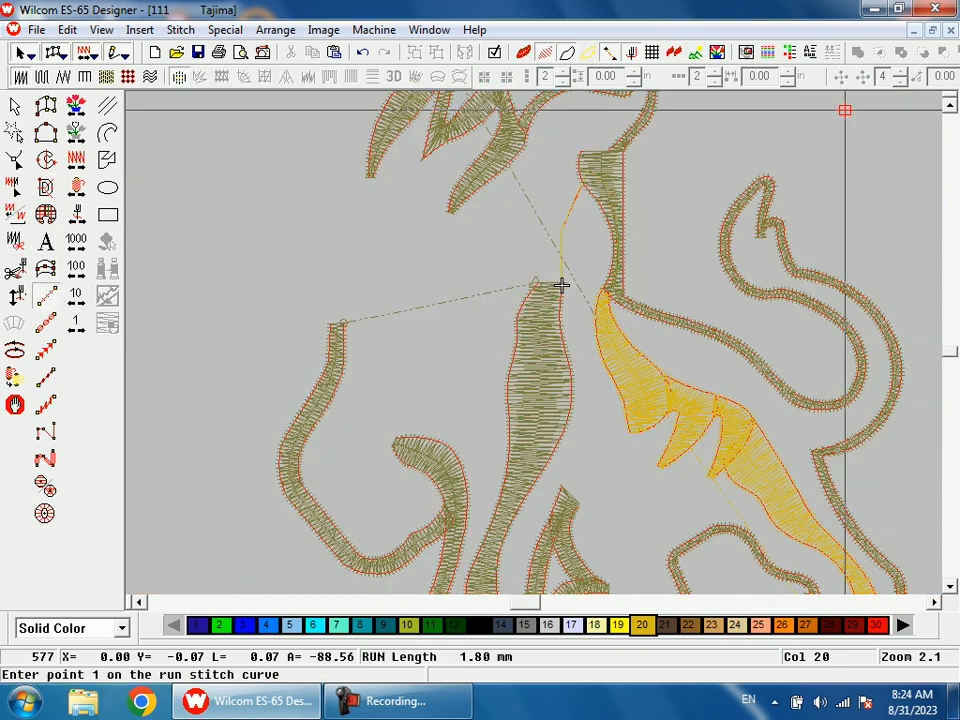
key(d)
key(b)
drag(507, 218, 561, 371)
key(d)
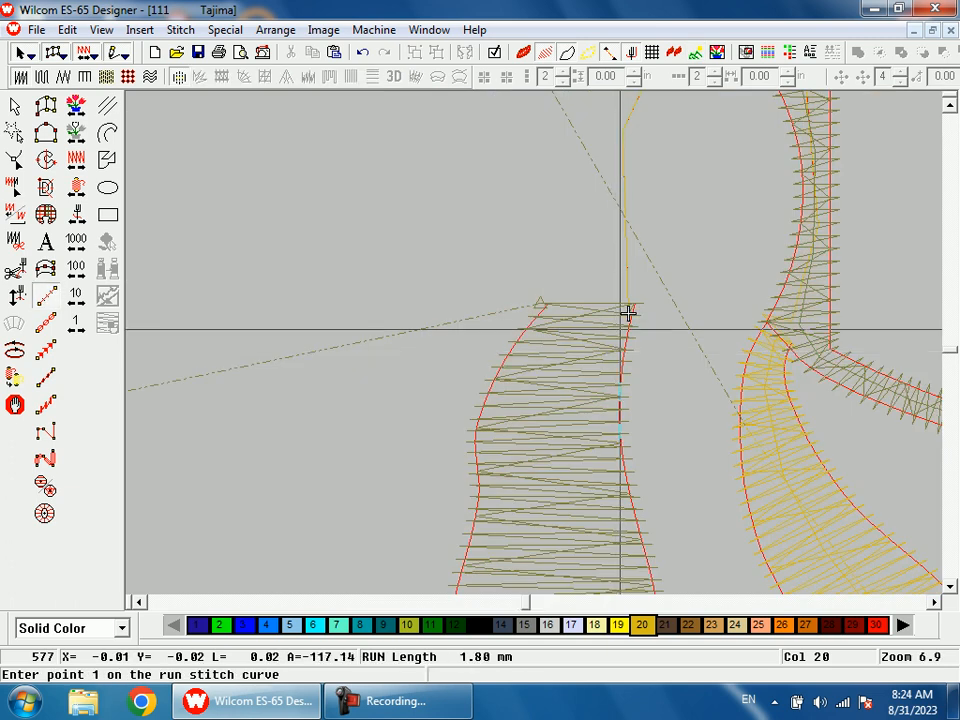
click(627, 312)
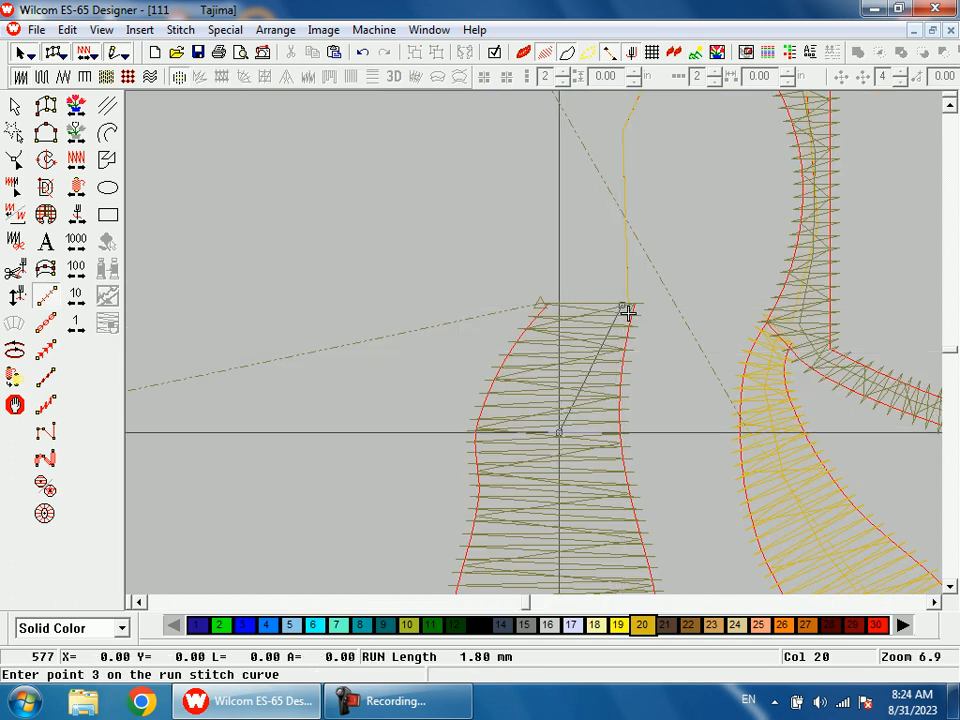
Continue the run stitch down the middle of the front leg and out to the tip of the thin toe spur
scroll(557, 336, down, 5)
scroll(544, 461, up, 4)
click(528, 364)
click(469, 508)
key(d)
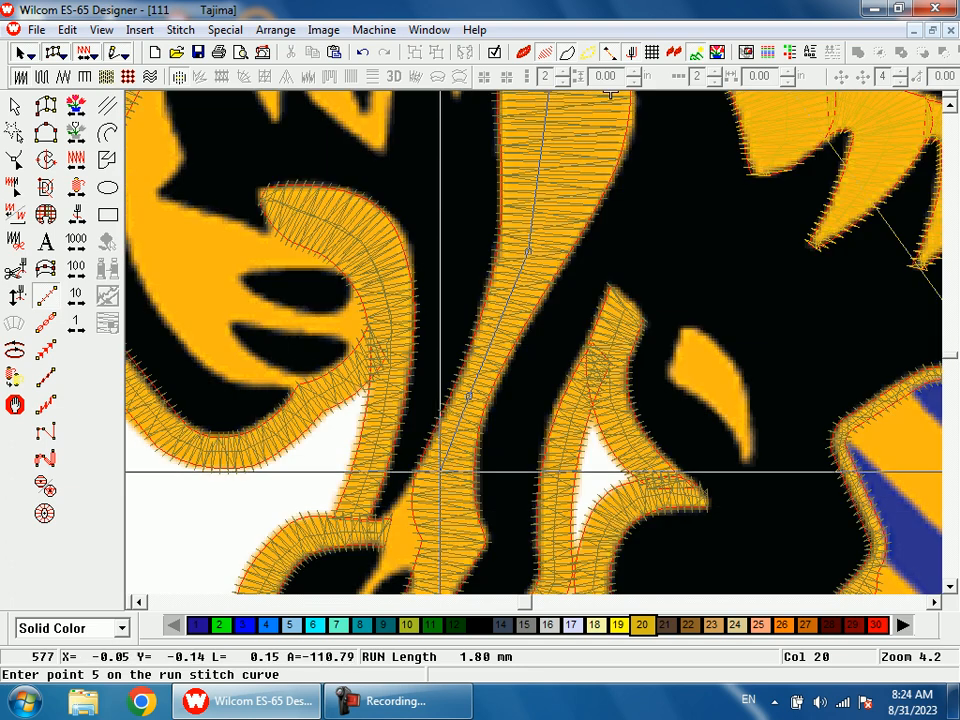
key(shift+z)
key(b)
drag(433, 385, 491, 499)
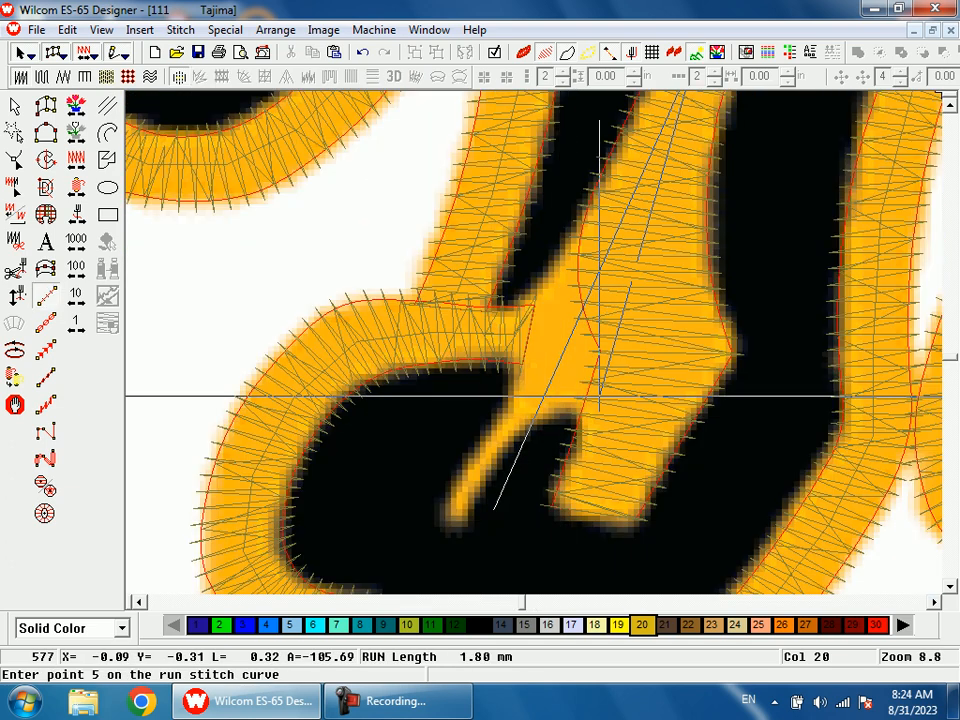
click(537, 398)
click(499, 438)
key(Return)
Digitize a 0.38 mm satin column from the thin toe spur's tip up along the ankle, overlapping the front leg column's edge
key(space)
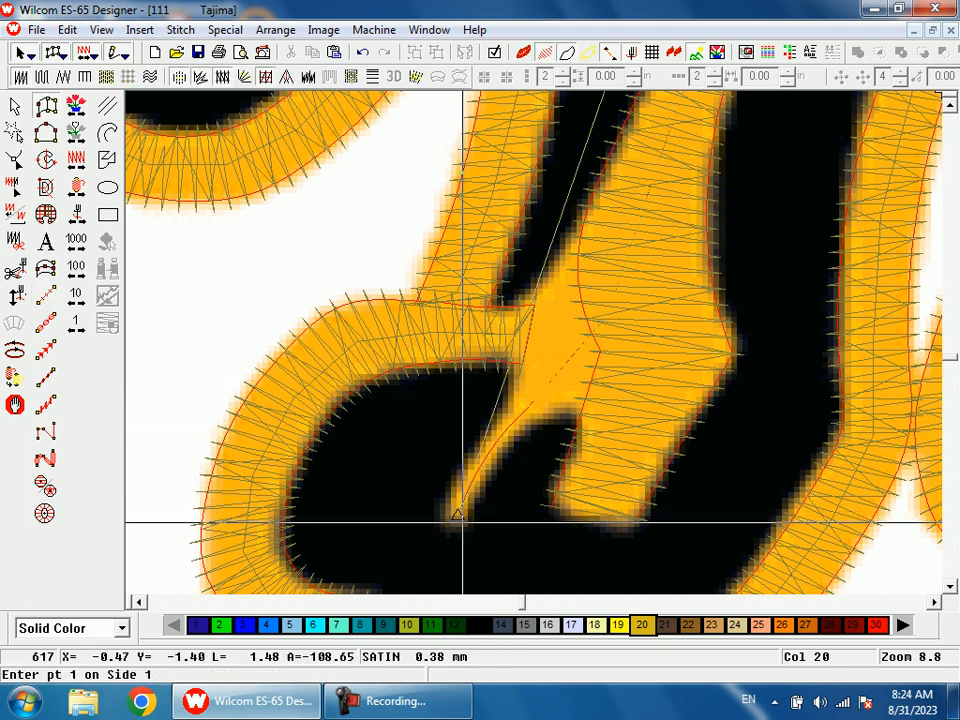
click(463, 524)
click(450, 520)
click(456, 490)
click(455, 482)
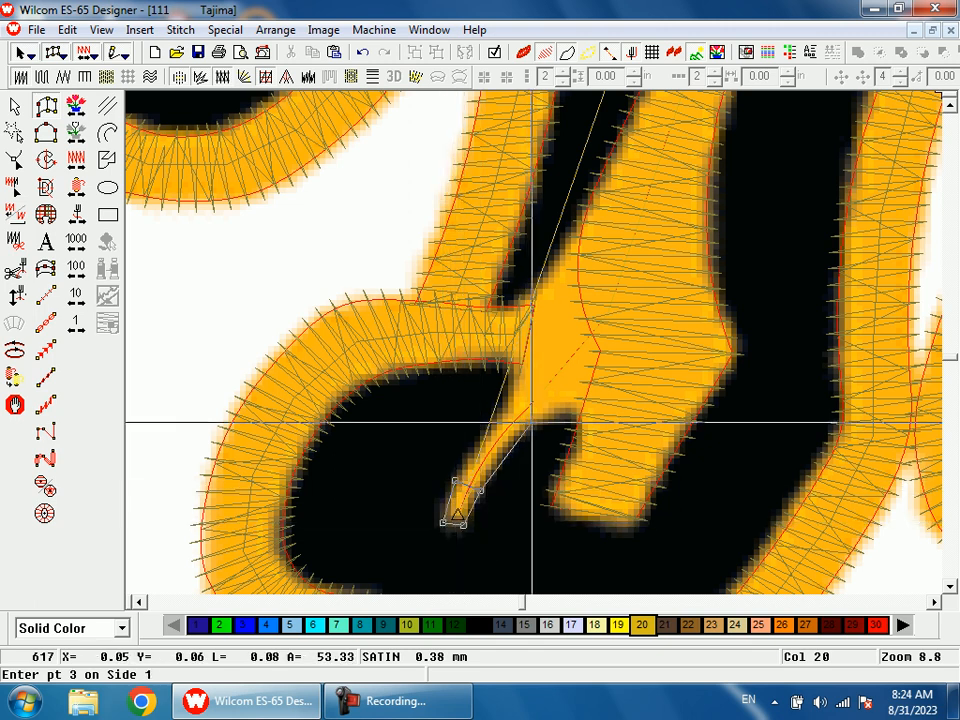
click(541, 419)
click(510, 400)
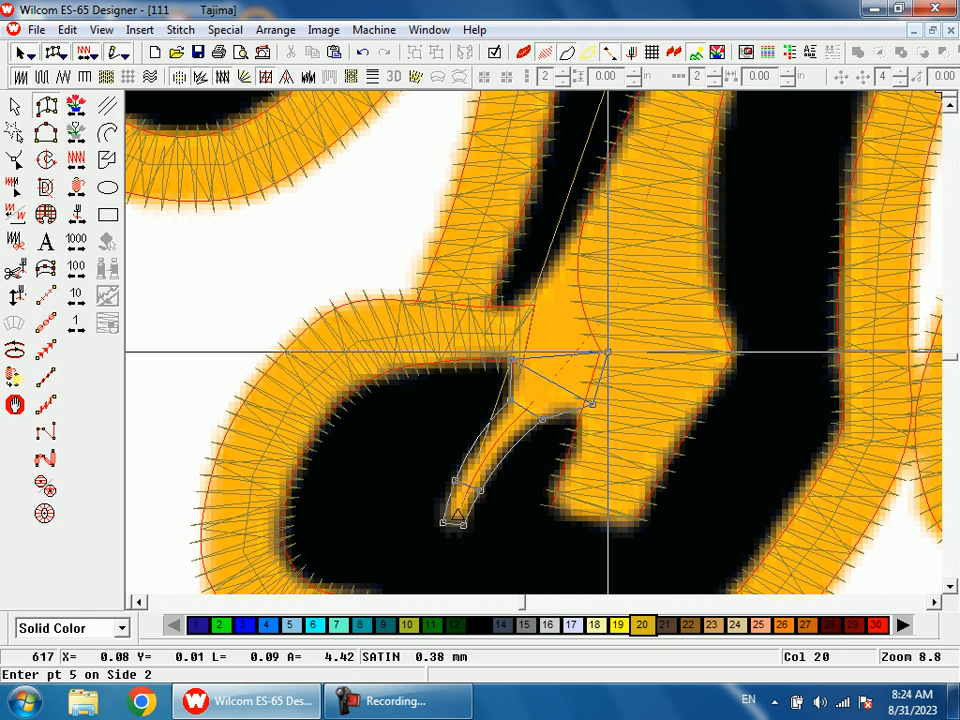
click(527, 310)
click(592, 238)
key(Return)
key(h)
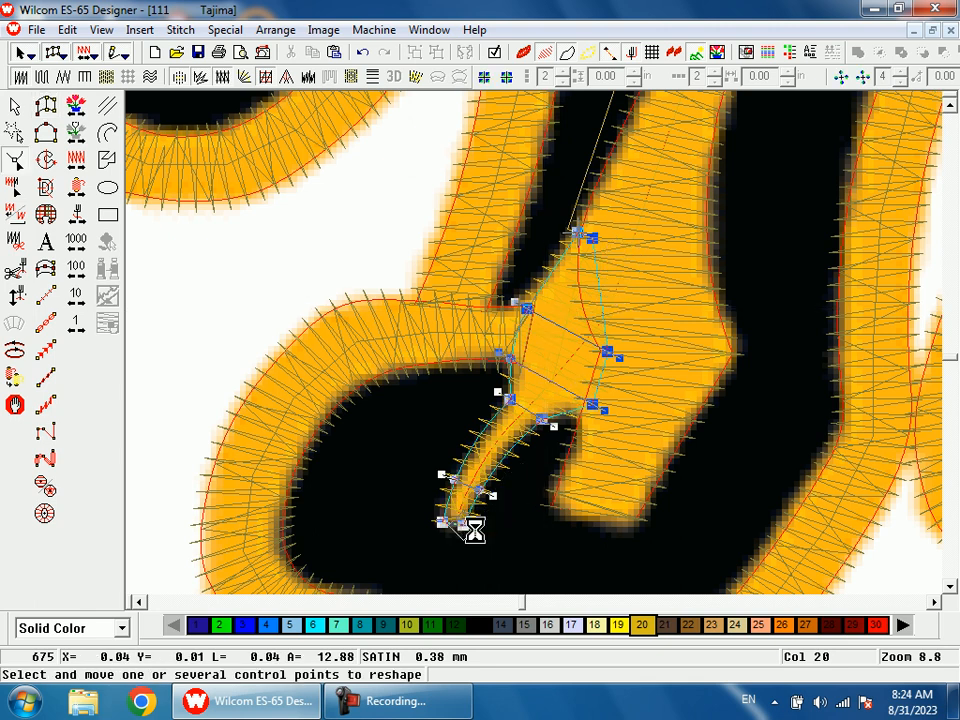
key(Escape)
Reshape the front leg column by moving its start point down to the junction with the toe spur column
click(559, 483)
key(shift+z)
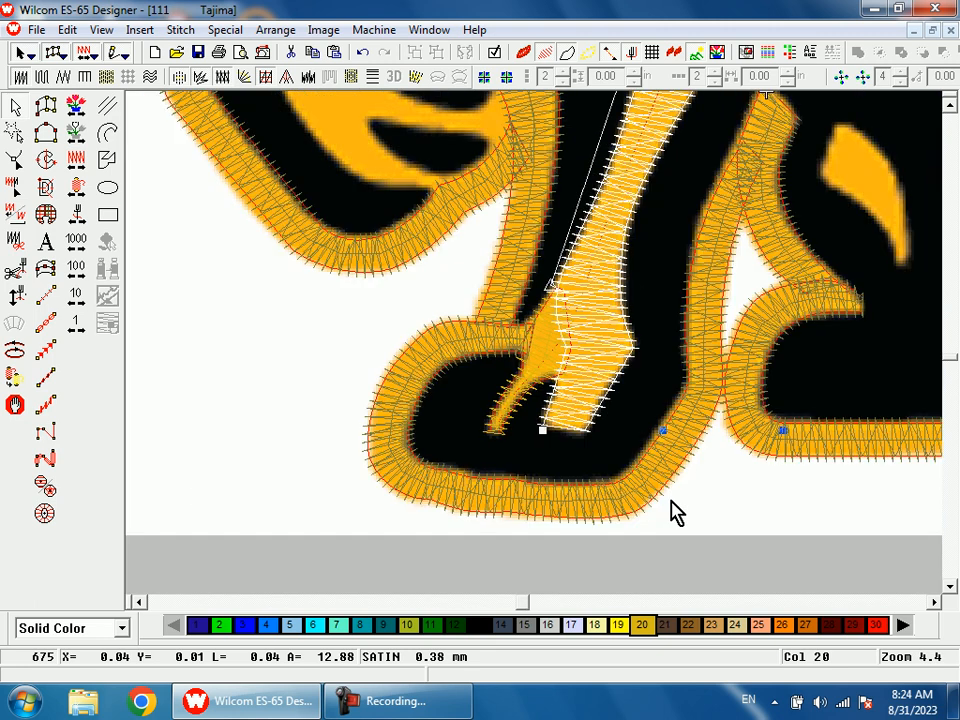
scroll(688, 460, up, 2)
key(h)
scroll(729, 197, up, 5)
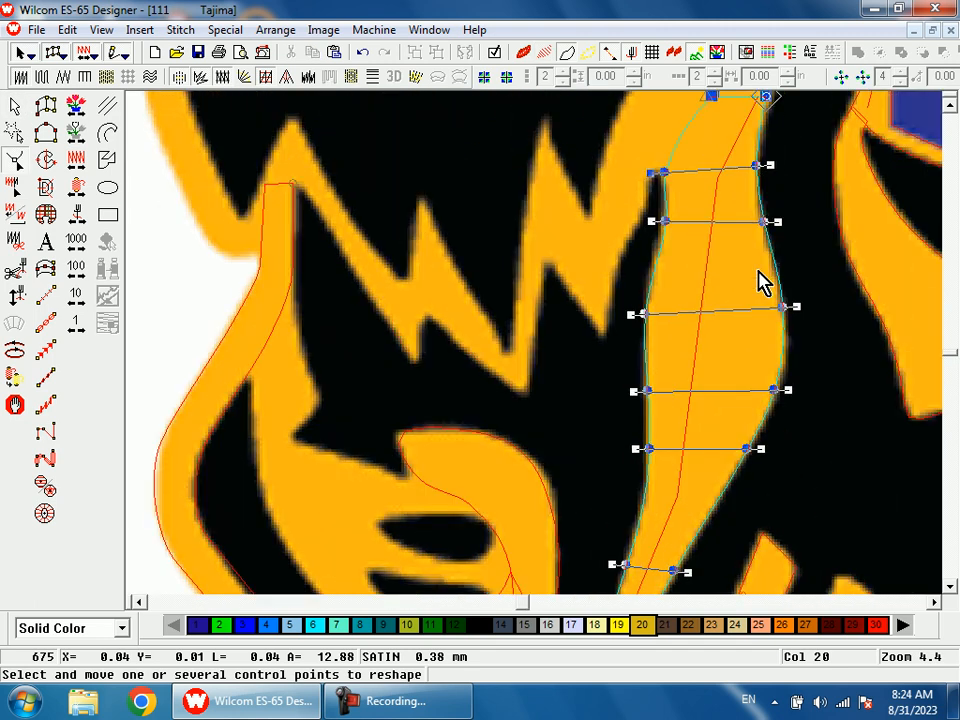
scroll(486, 460, down, 5)
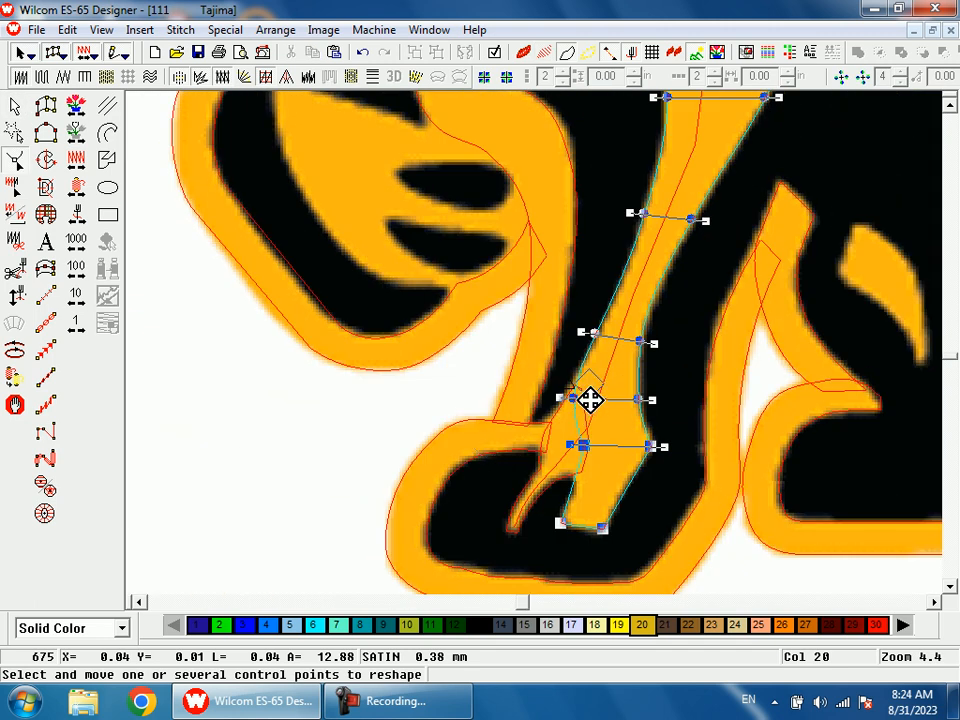
drag(583, 404, 579, 401)
key(Return)
scroll(600, 403, up, 1)
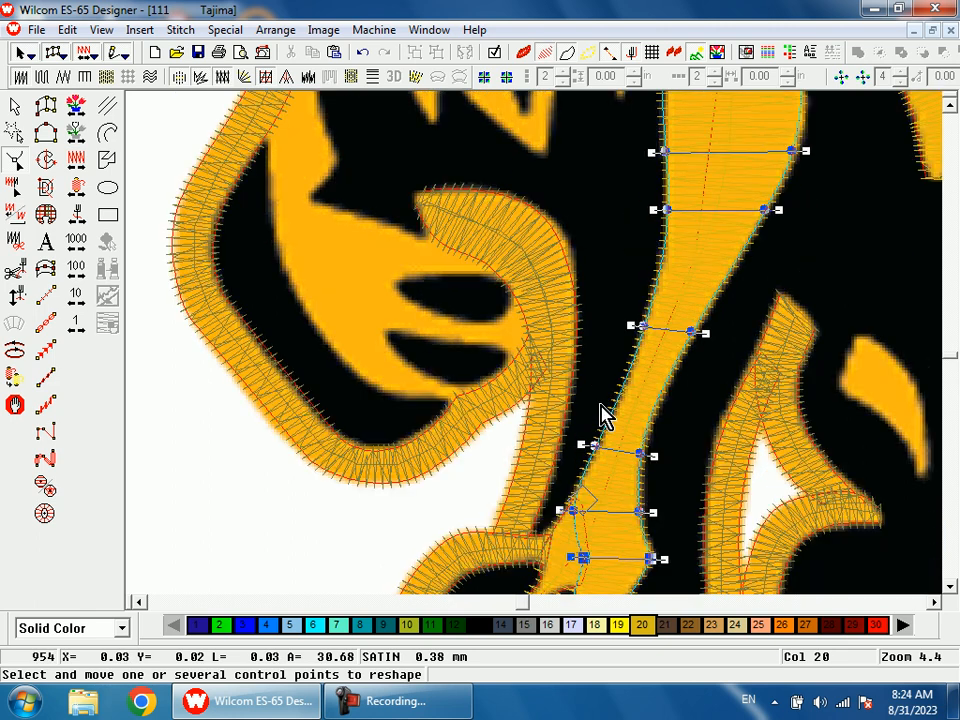
Start a 1.80 mm run stitch at the front leg column's upper end and route it through the zigzag chest marking toward the raised foreleg
key(shift+z)
key(shift+z)
key(space)
key(b)
drag(558, 172, 592, 304)
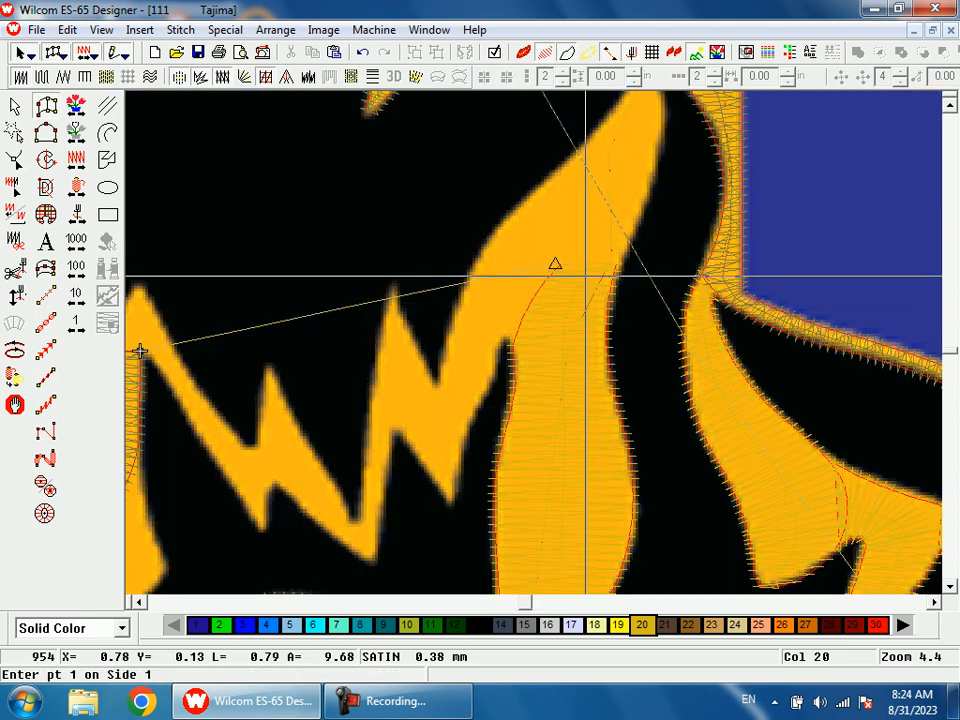
key(space)
click(551, 247)
click(441, 428)
click(403, 376)
click(359, 538)
click(279, 437)
click(251, 486)
click(325, 332)
Continue the run stitch down the inside of the raised foreleg and finish it in the paw beside the middle toe's base
key(shift+z)
drag(435, 489, 449, 559)
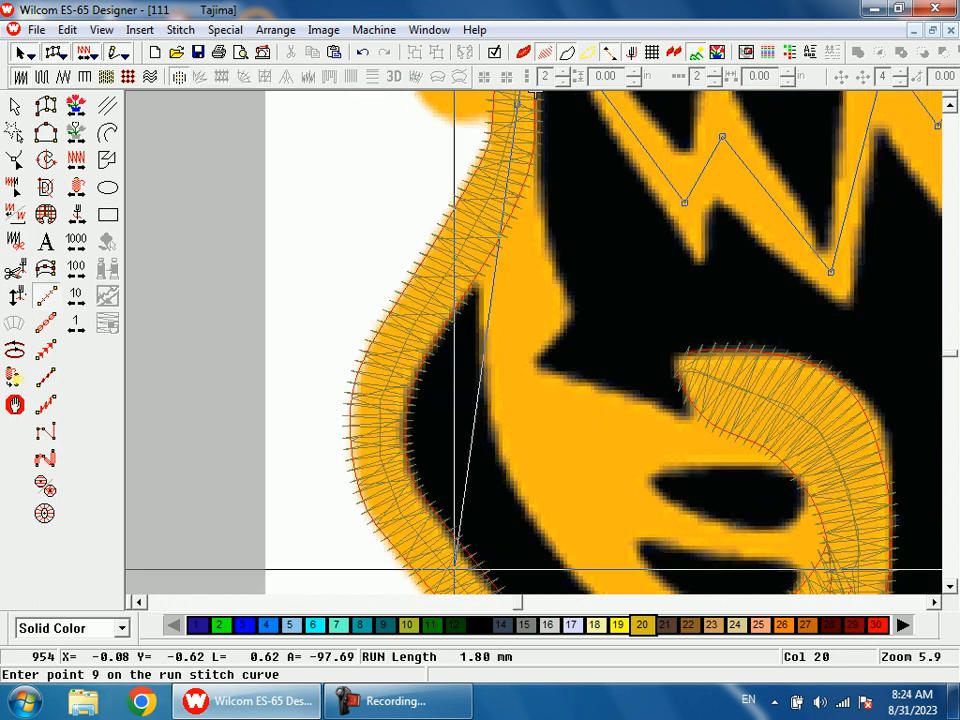
click(508, 298)
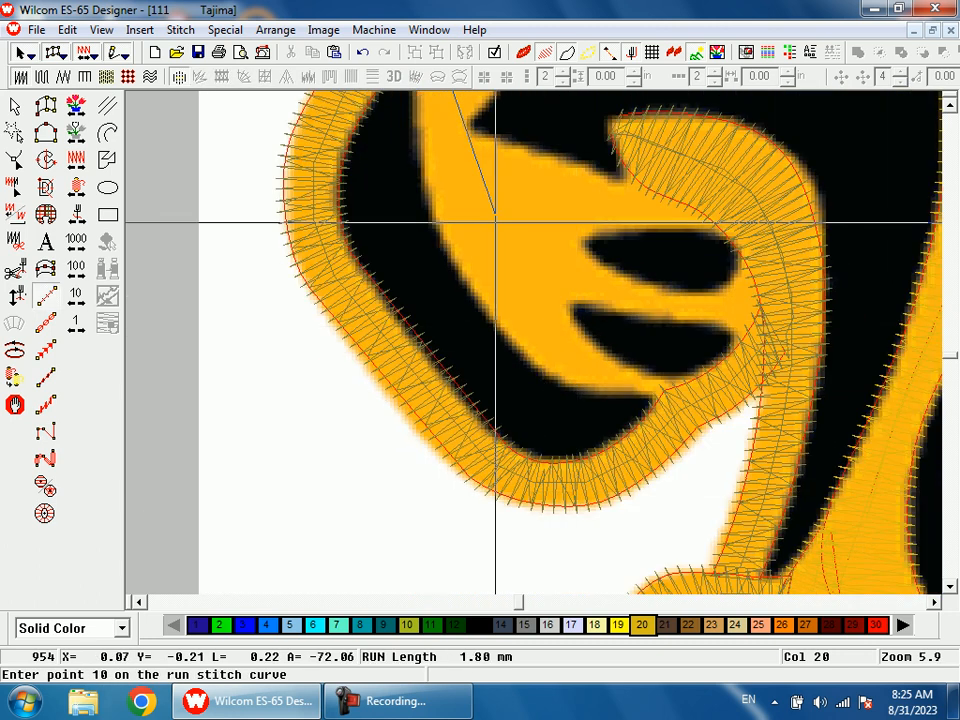
click(461, 173)
click(556, 243)
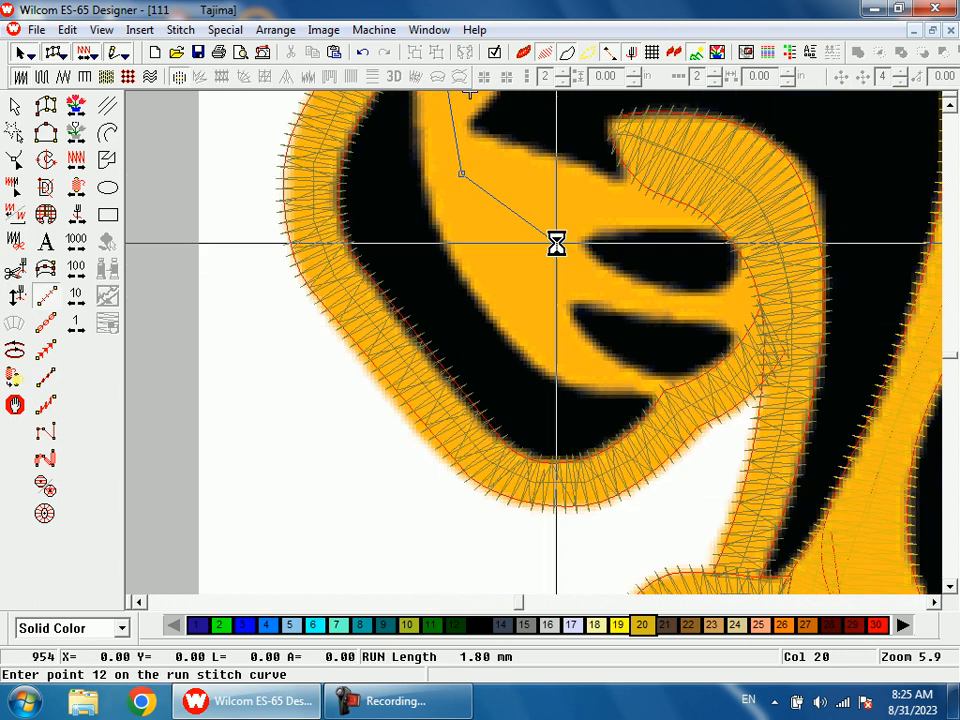
key(Return)
Digitize a 0.38 mm satin column along the raised paw's middle toe into the outline column, and move its end point back to the toe's base
key(space)
click(559, 233)
click(548, 287)
click(607, 268)
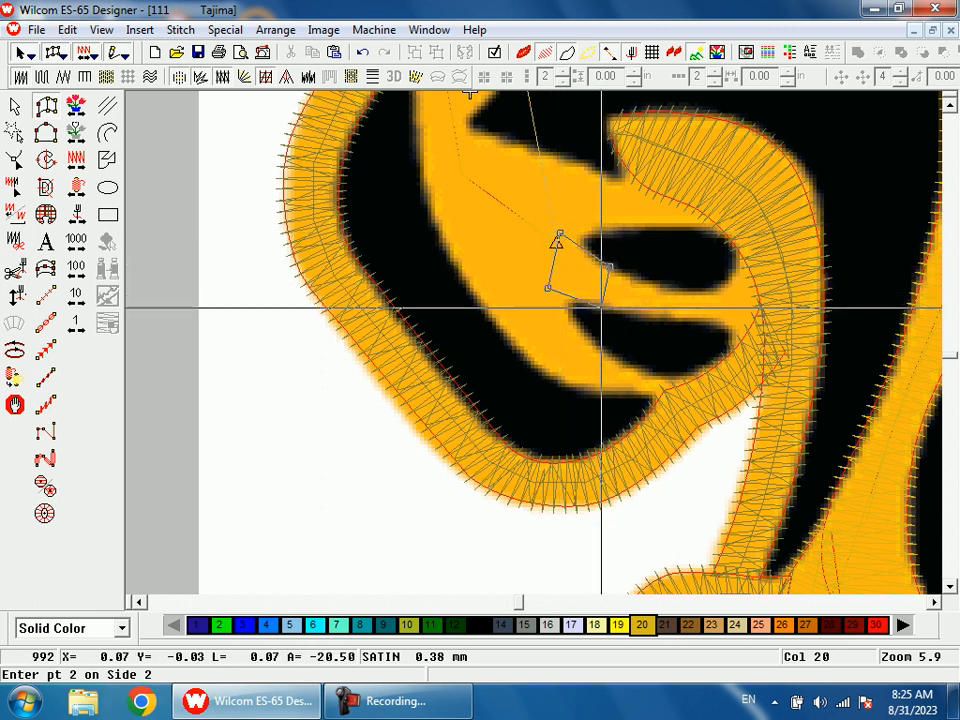
click(608, 304)
click(722, 289)
click(721, 321)
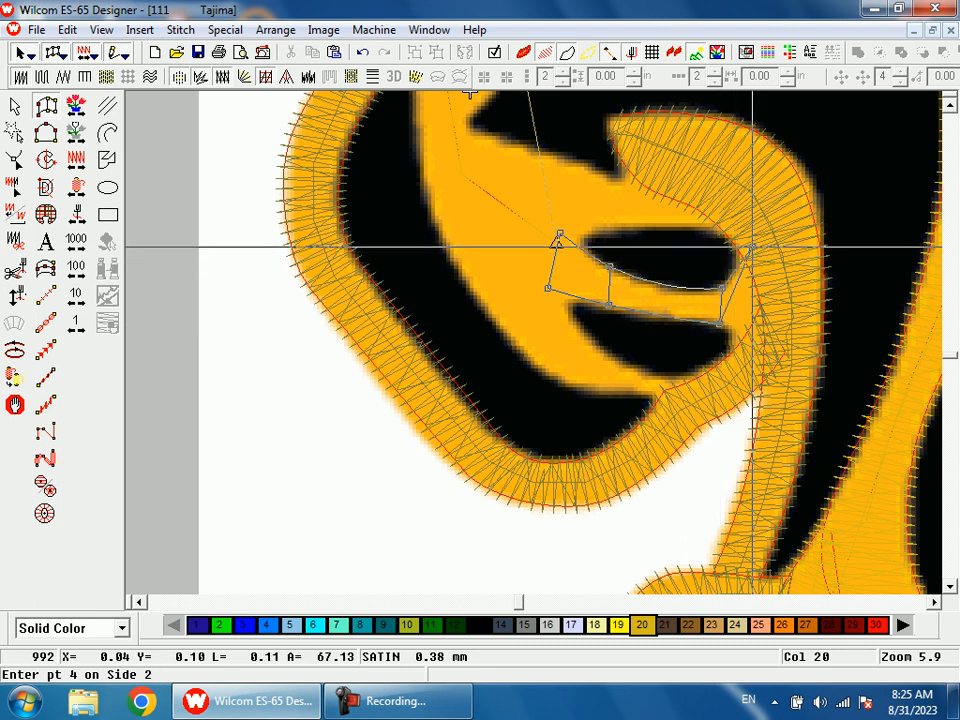
click(772, 345)
key(Return)
key(h)
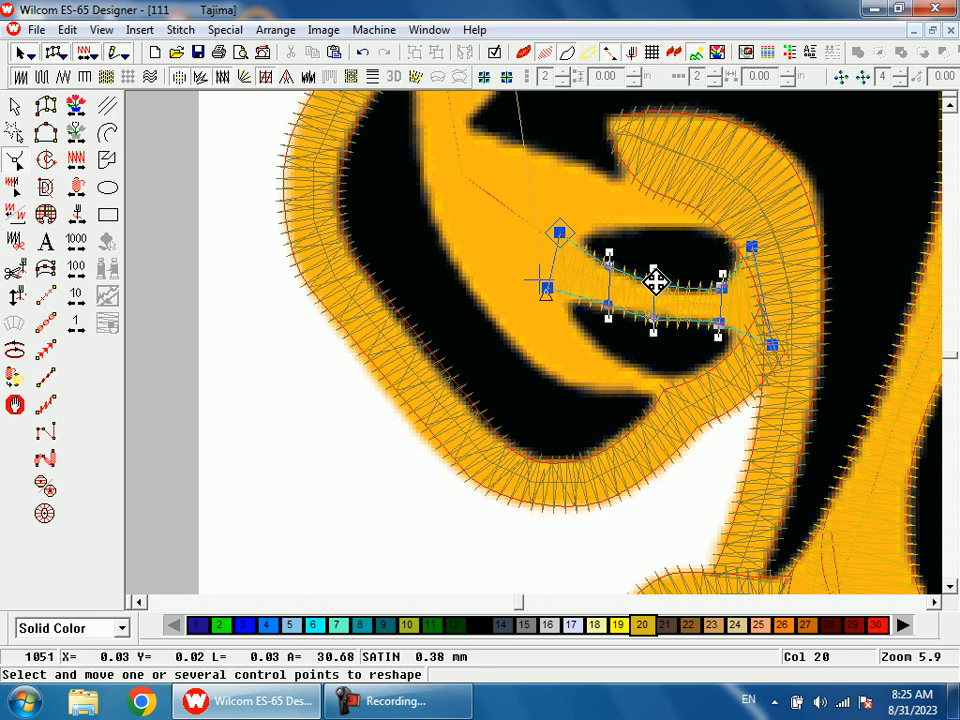
scroll(655, 282, up, 1)
Digitize a 0.38 mm satin column from the raised paw's upper toe tip back to the notch at the wrist, and refine its upper edge
key(space)
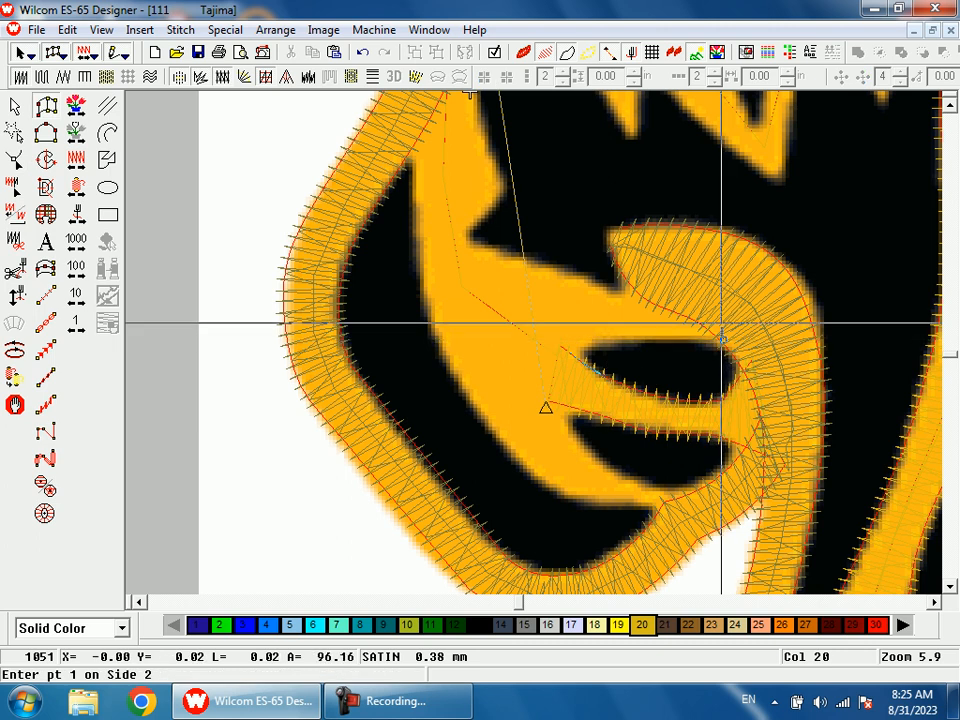
click(721, 303)
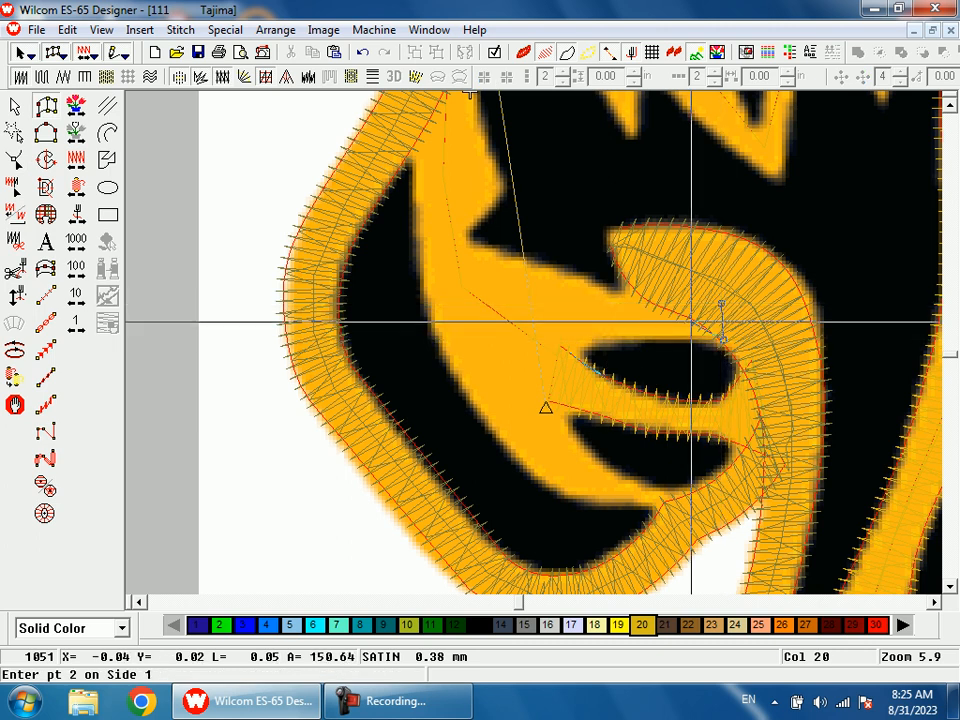
click(624, 340)
click(624, 298)
click(584, 348)
click(577, 273)
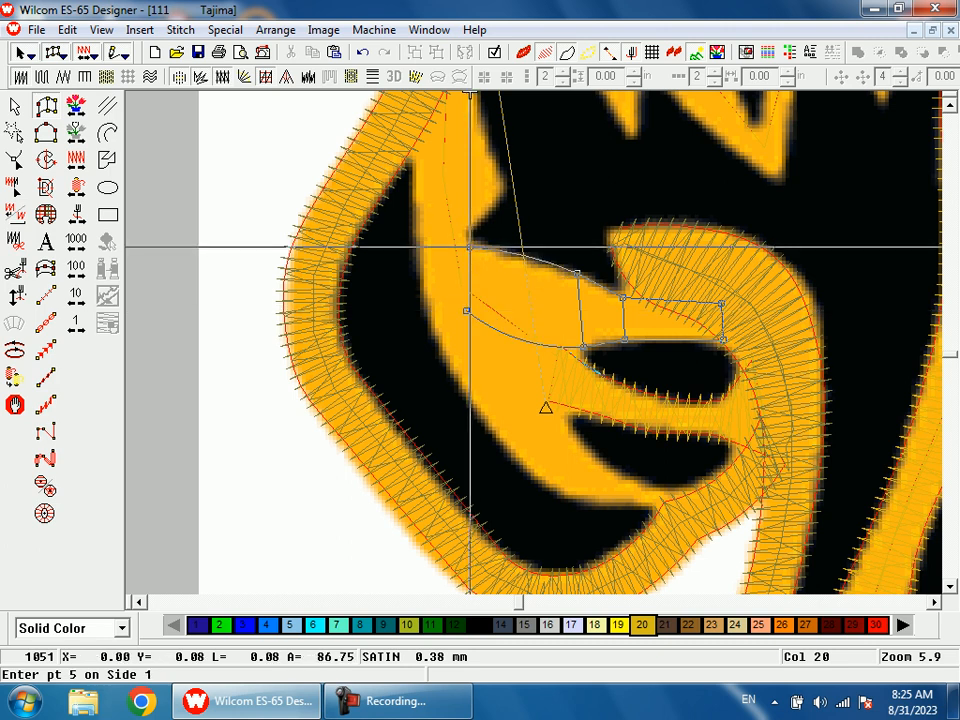
click(469, 247)
key(Return)
key(h)
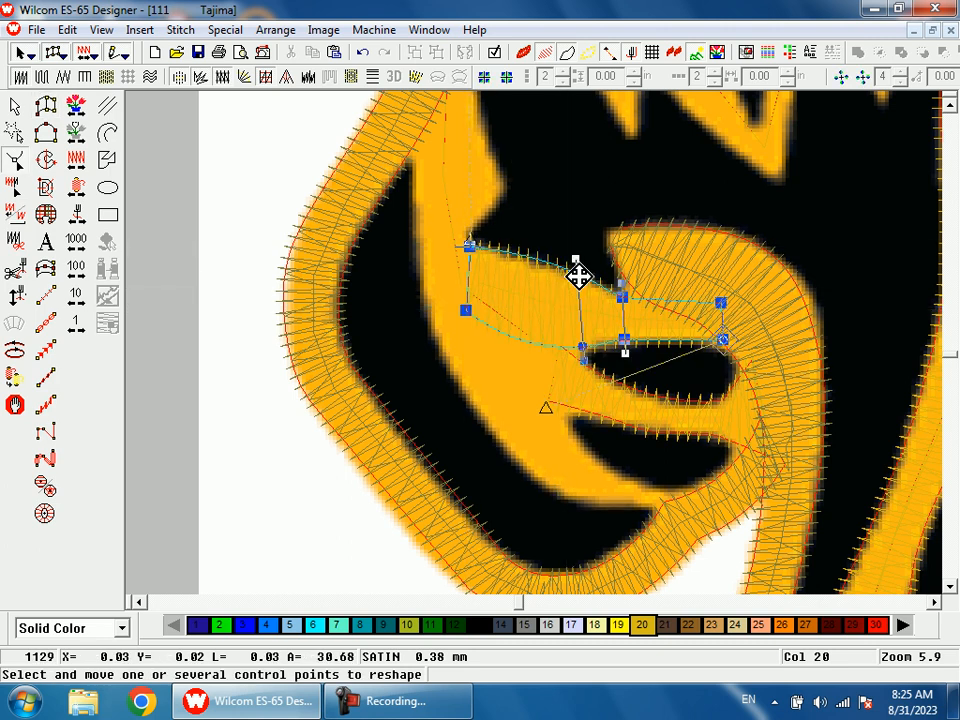
key(shift+z)
key(Escape)
Start a 0.38 mm satin column at the raised paw's lower toe tip and place its edge points around the palm to the upper toe's base
key(shift+z)
key(b)
drag(516, 300, 573, 406)
click(674, 472)
click(596, 444)
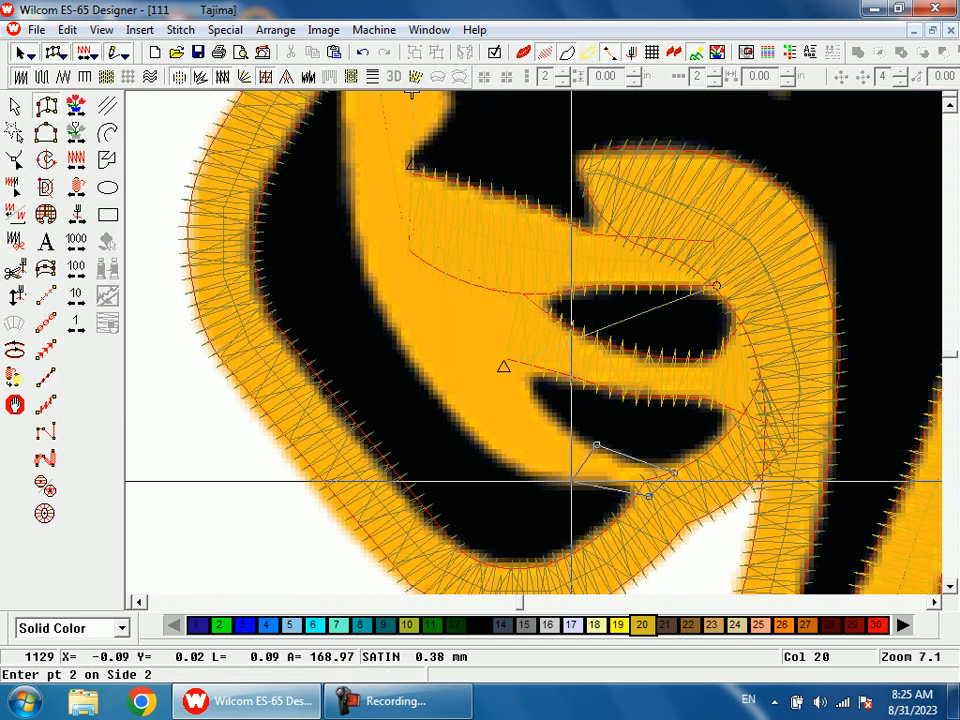
click(565, 487)
click(529, 399)
click(479, 443)
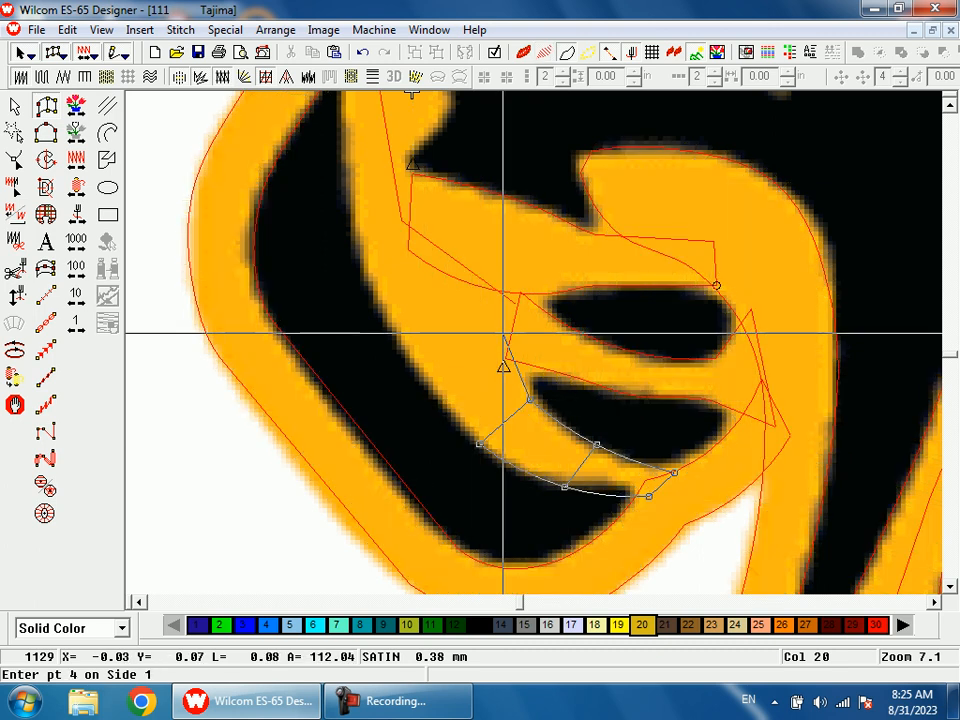
click(529, 322)
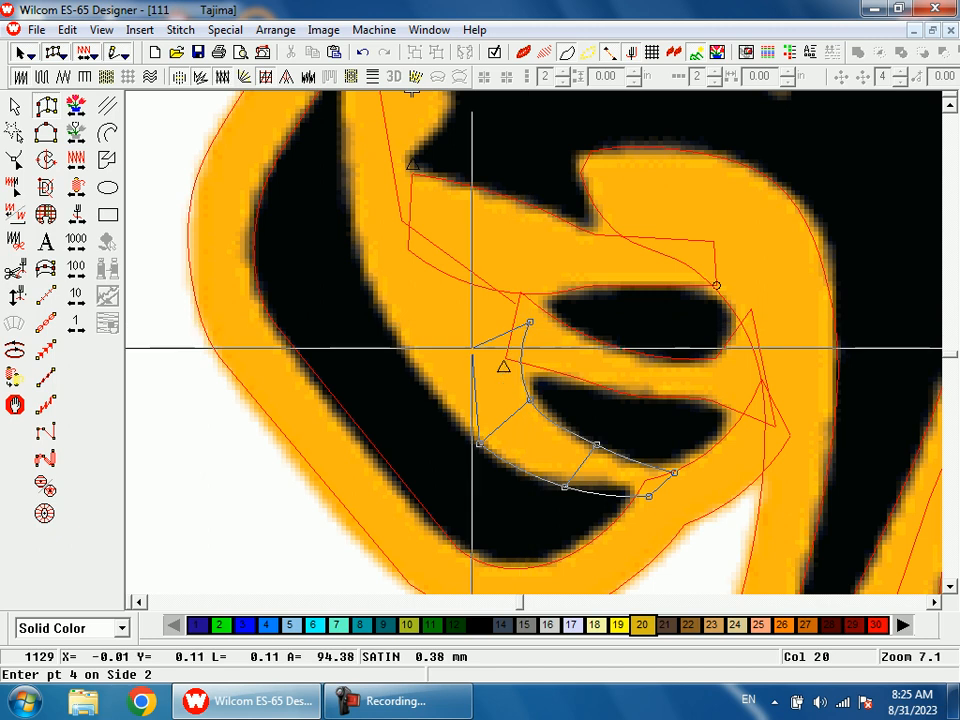
click(430, 385)
click(493, 248)
click(388, 317)
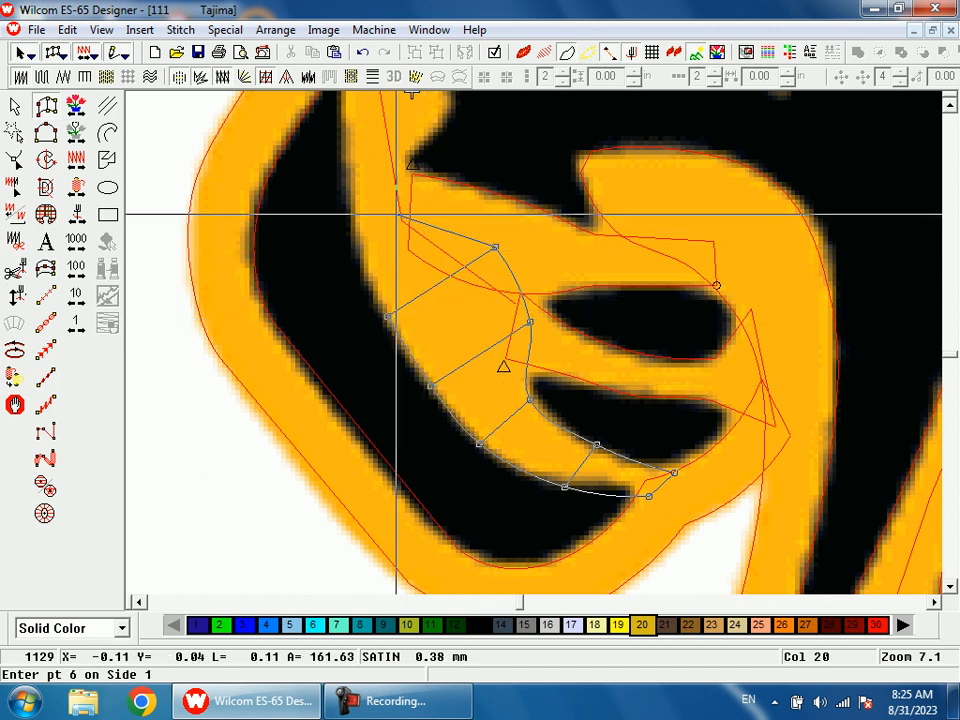
Continue the palm column past the wrist notch and up the raised foreleg, finishing it at a narrow end inside the outline column
click(405, 161)
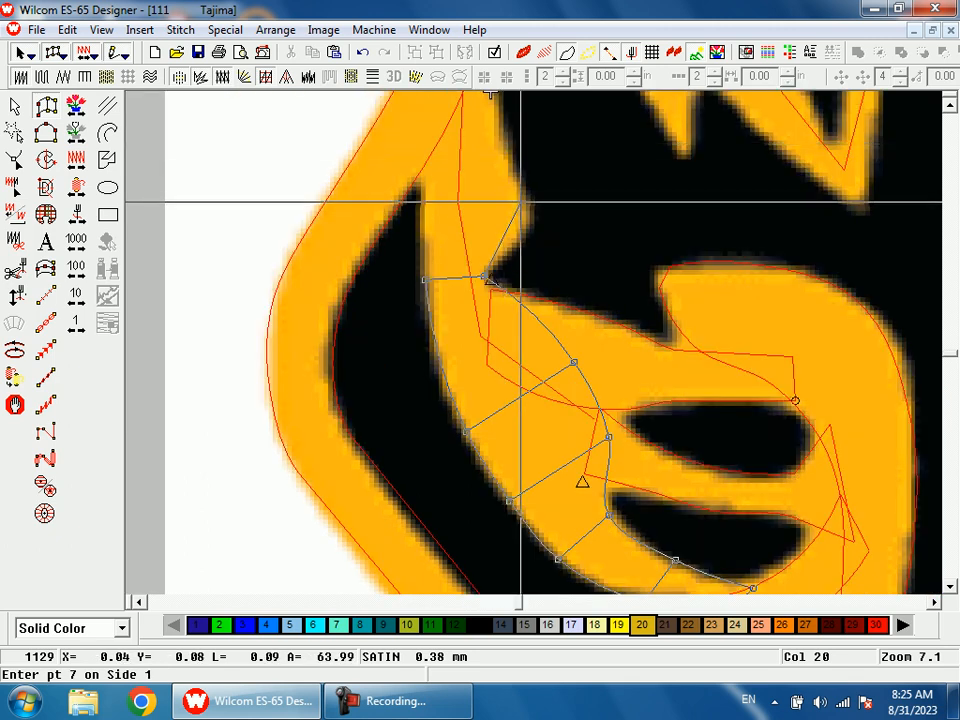
click(528, 233)
click(424, 245)
click(527, 203)
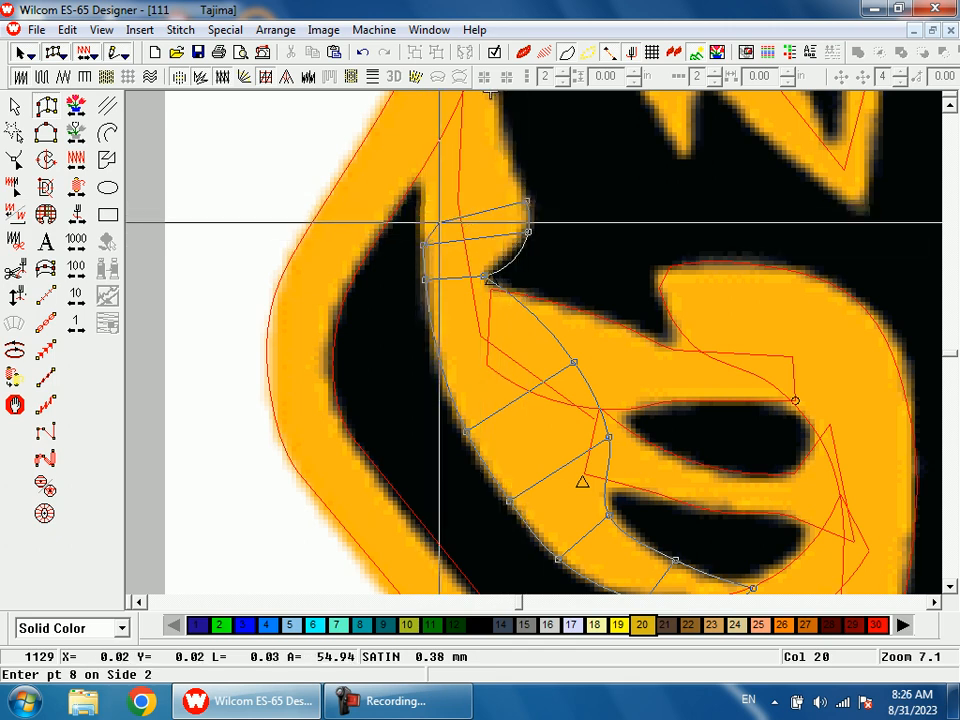
click(424, 221)
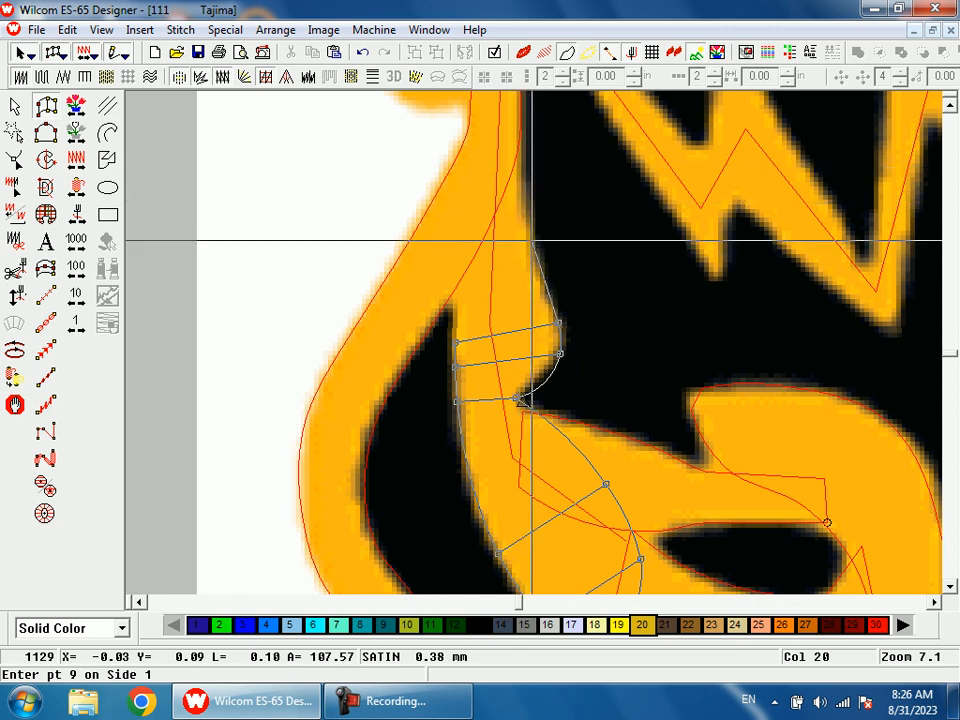
click(526, 229)
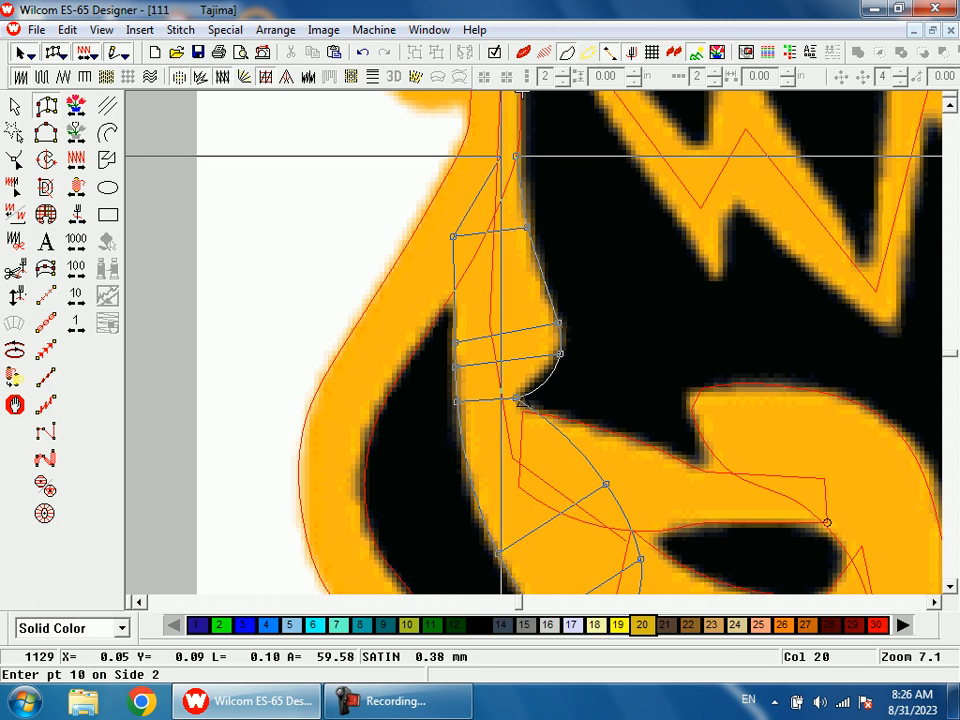
key(Return)
Reshape the palm and foreleg column, moving its start point to the wrist notch and refining the lower toe's edges; keep the current Windows color scheme
key(h)
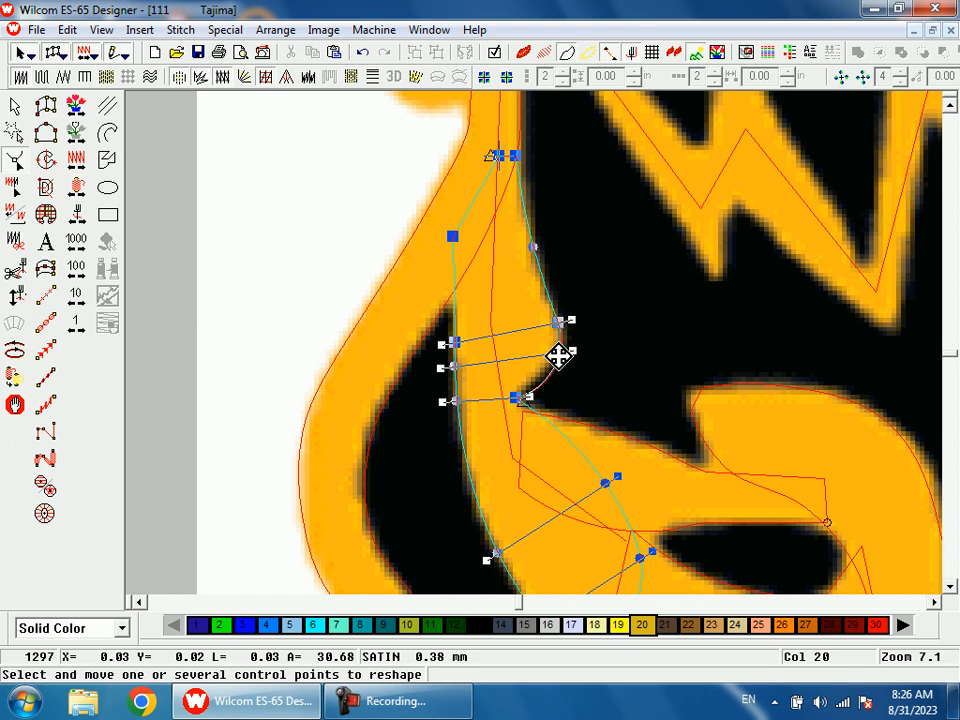
scroll(553, 355, down, 3)
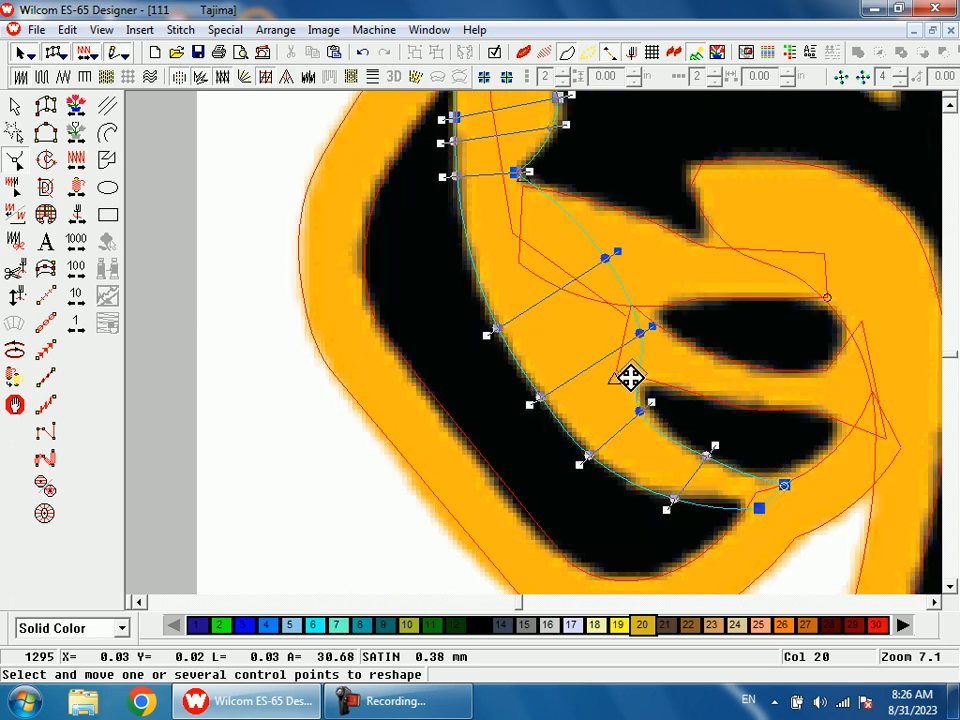
key(Return)
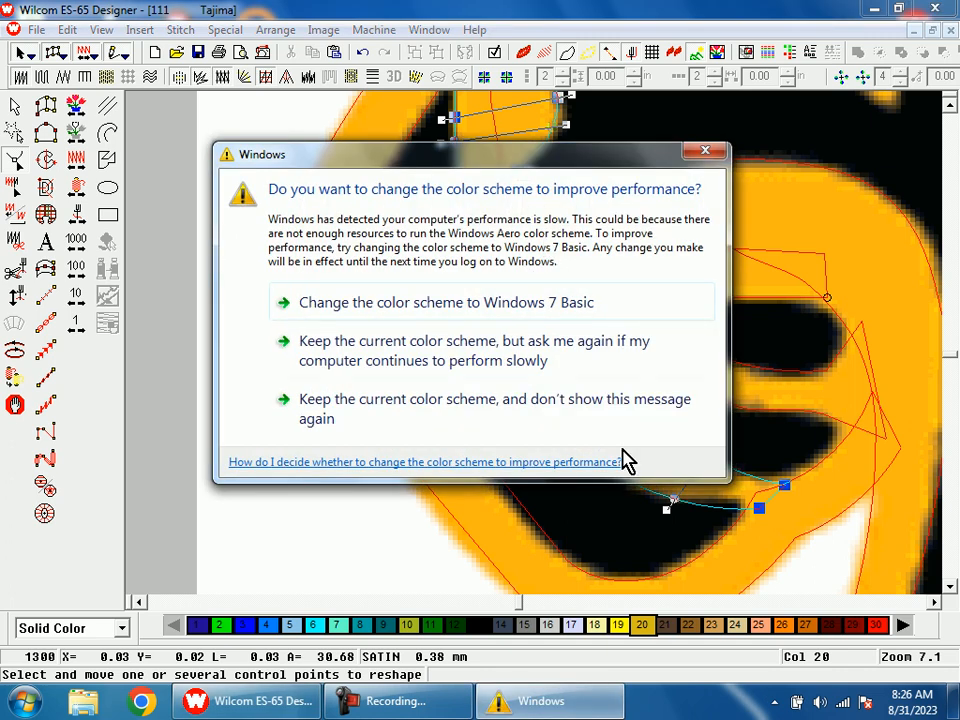
click(652, 345)
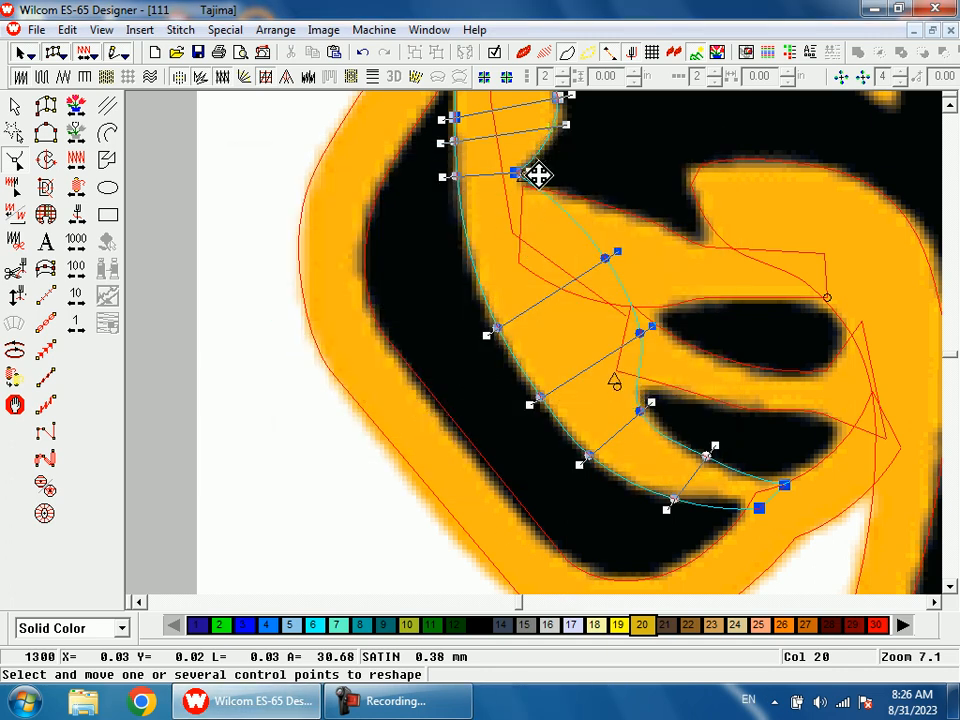
key(Return)
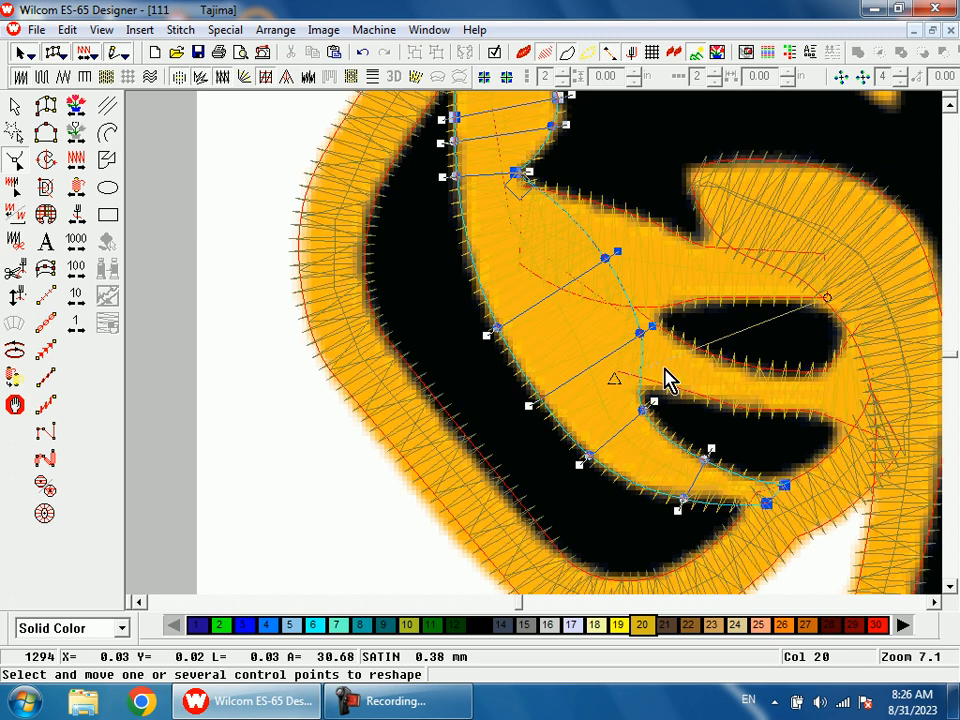
Select the outline satin column around the raised foreleg with the Reshape tool, regenerate its stitches and leave reshaping
scroll(654, 381, down, 3)
scroll(583, 415, up, 2)
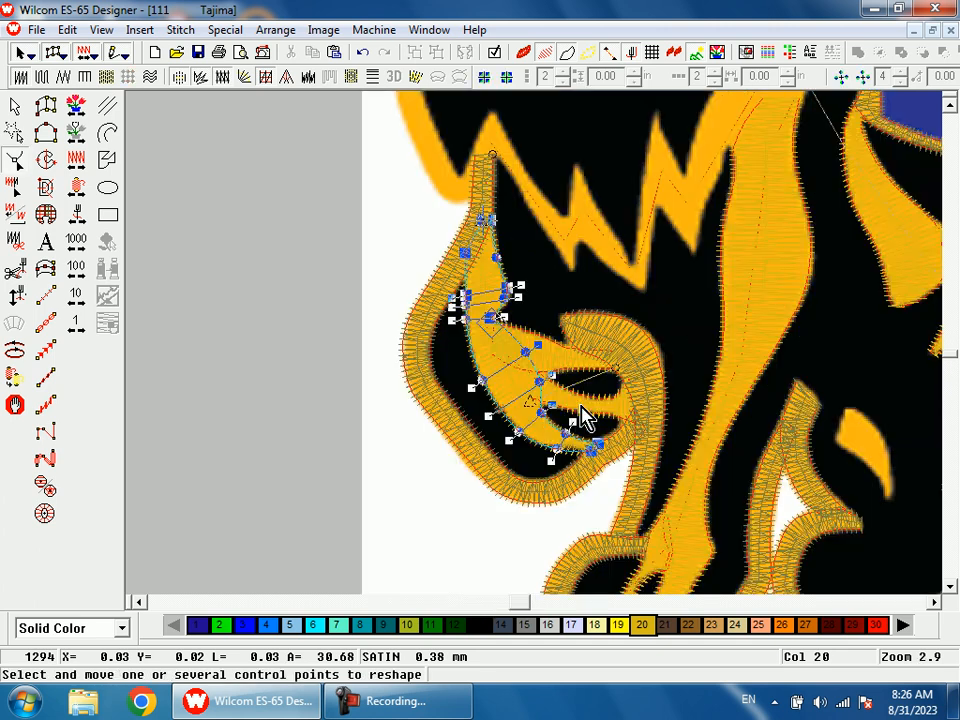
click(490, 195)
key(h)
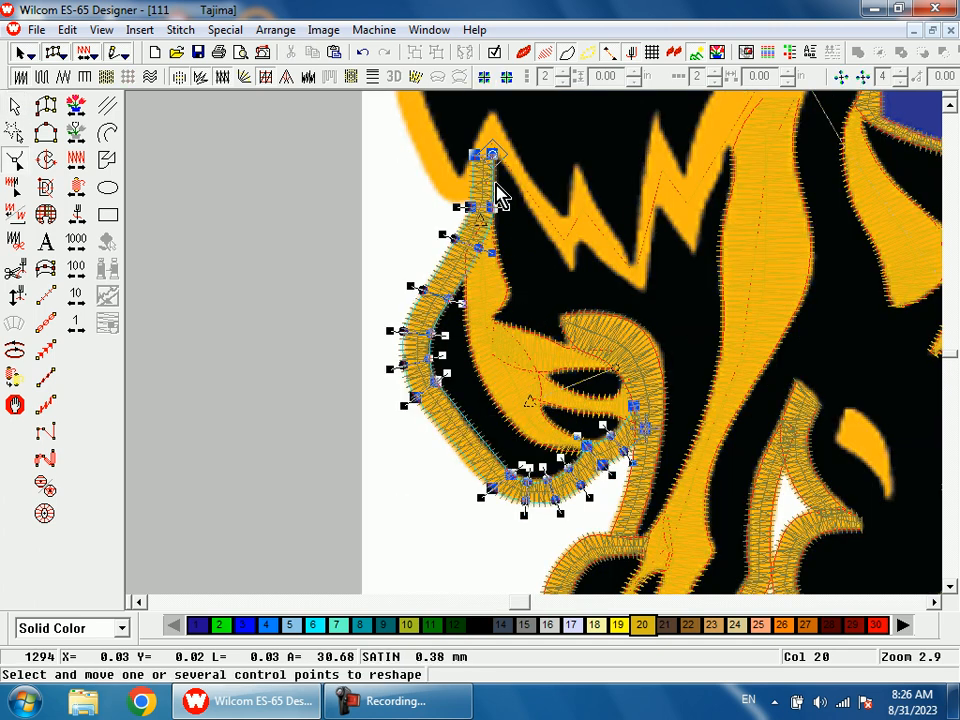
key(Return)
key(Escape)
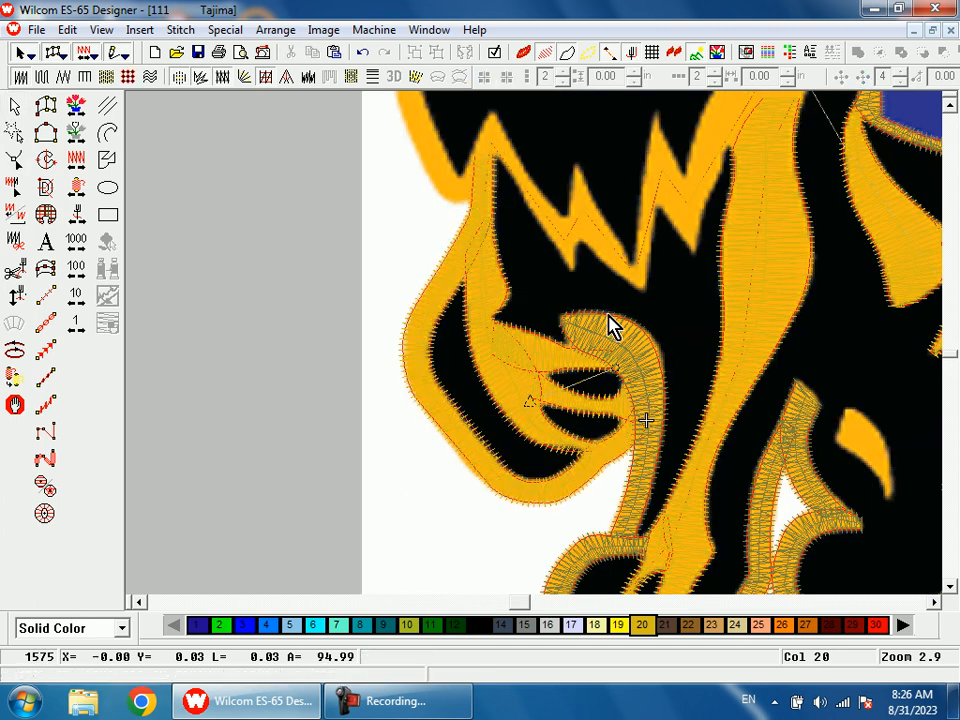
Hide the artwork and set the insertion position at the end of the middle toe column, before the upper toe column
key(0)
key(d)
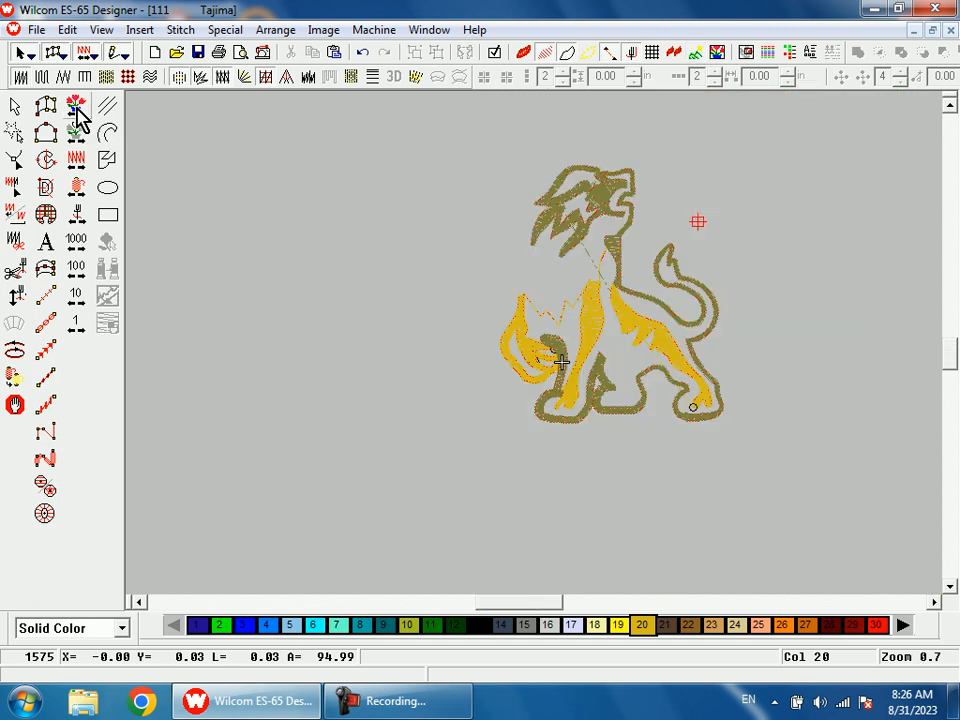
click(77, 108)
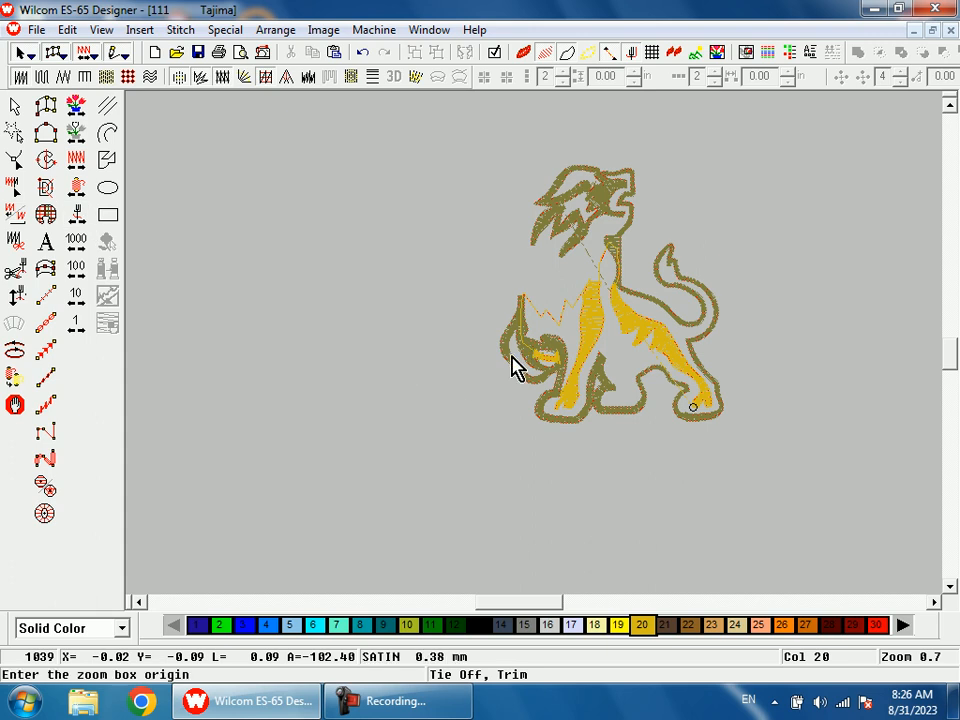
drag(512, 367, 540, 387)
Add a 1.80 mm run stitch from the middle toe column's end through the palm to the upper toe column's start
key(r)
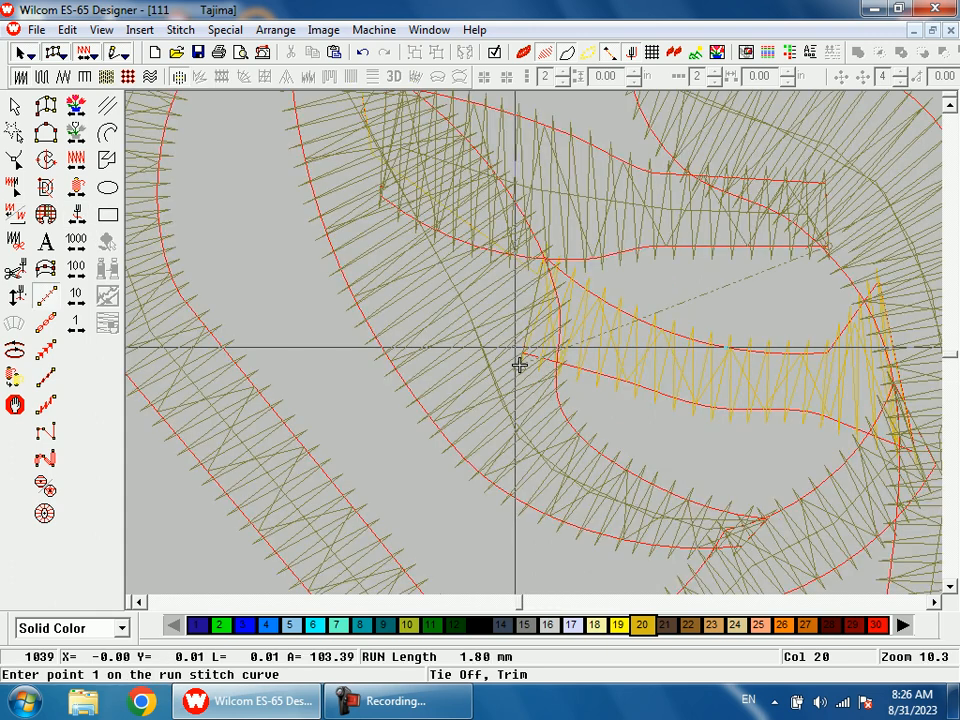
click(512, 346)
click(530, 190)
key(s)
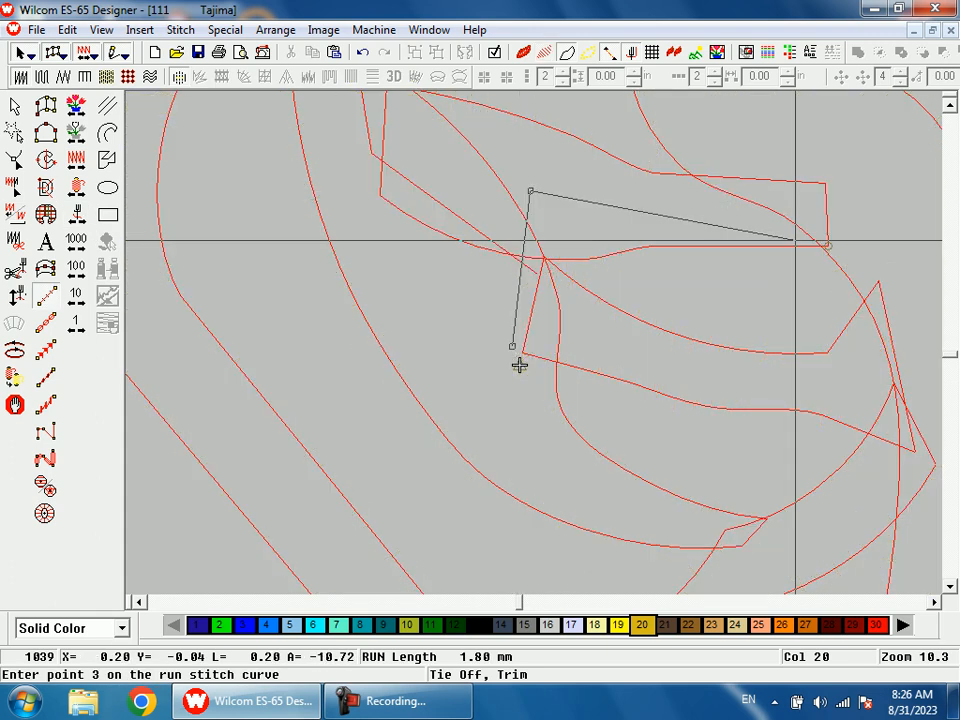
click(816, 235)
key(Return)
key(s)
Set the insertion position at the end of the outline column beside the eye, and hide the artwork around the lion's face
key(shift+z)
key(shift+z)
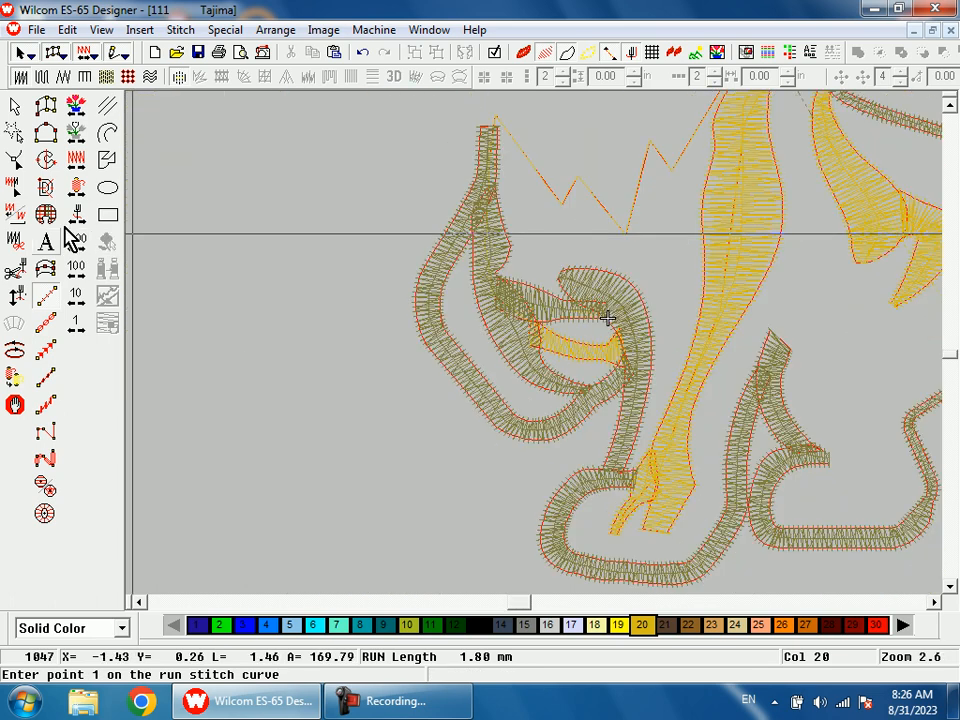
key(shift+z)
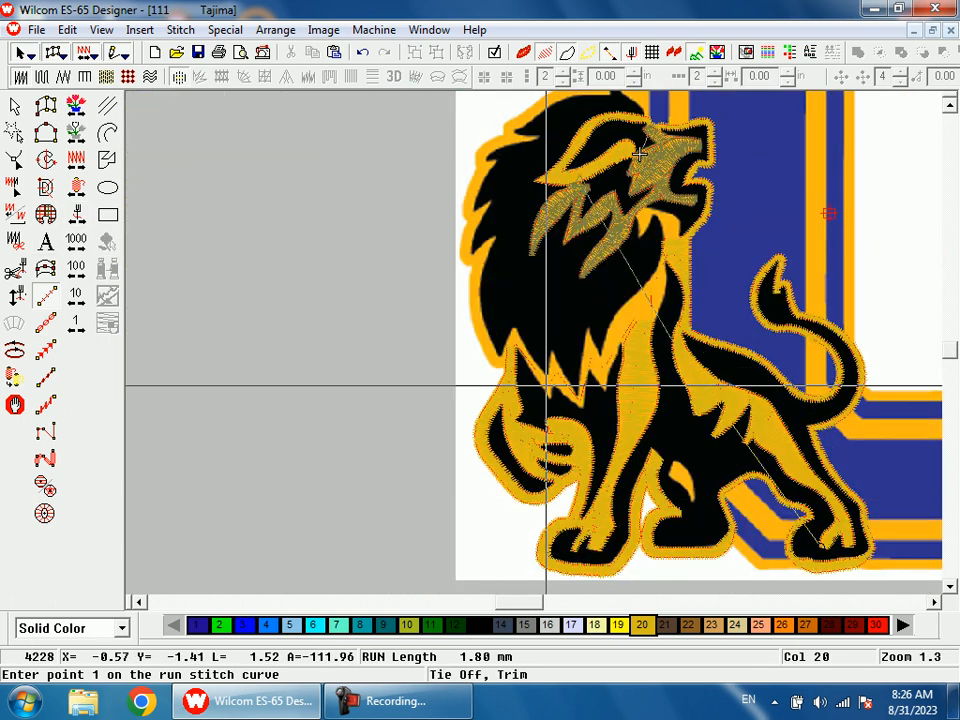
key(shift+z)
key(z)
drag(628, 311, 589, 244)
key(s)
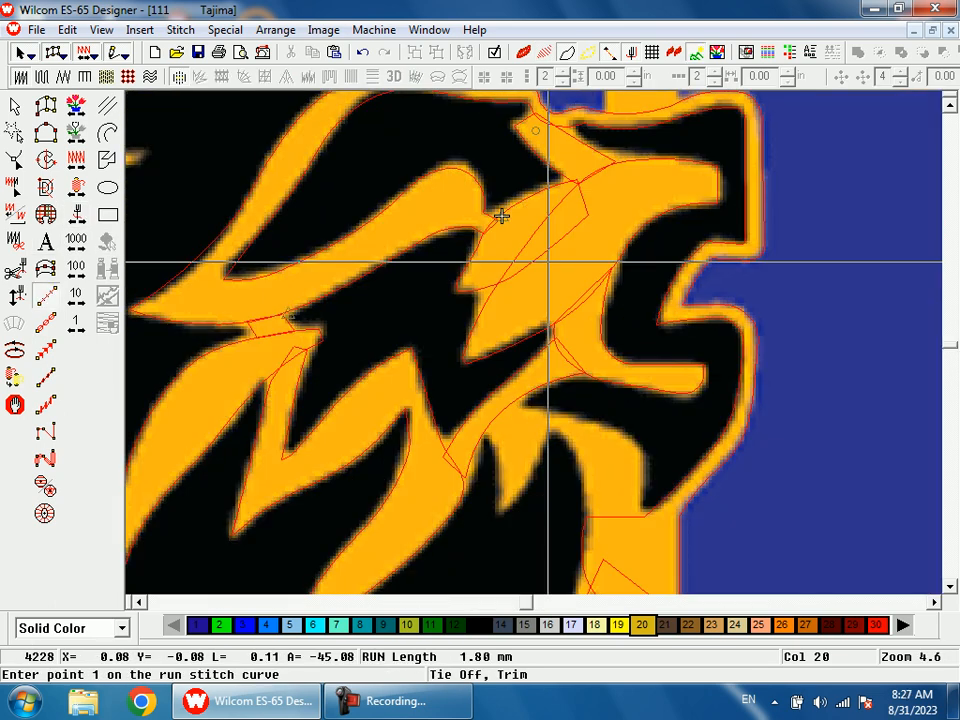
key(s)
scroll(566, 315, up, 1)
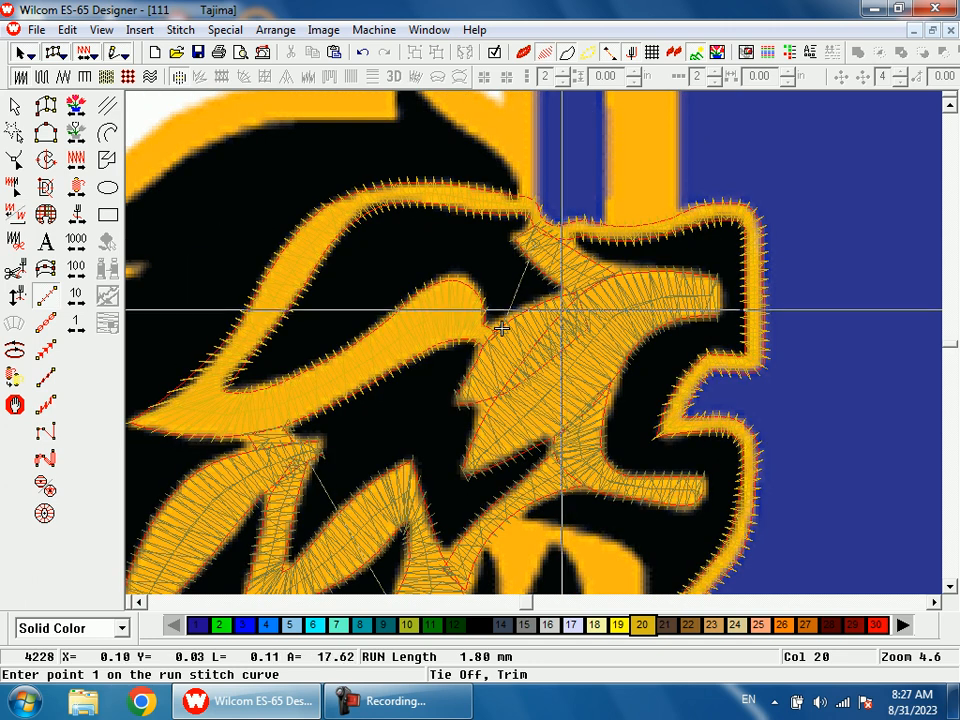
key(d)
Add a 1.80 mm run stitch from the outline column's end beside the eye through the muzzle to the small brow column
click(509, 344)
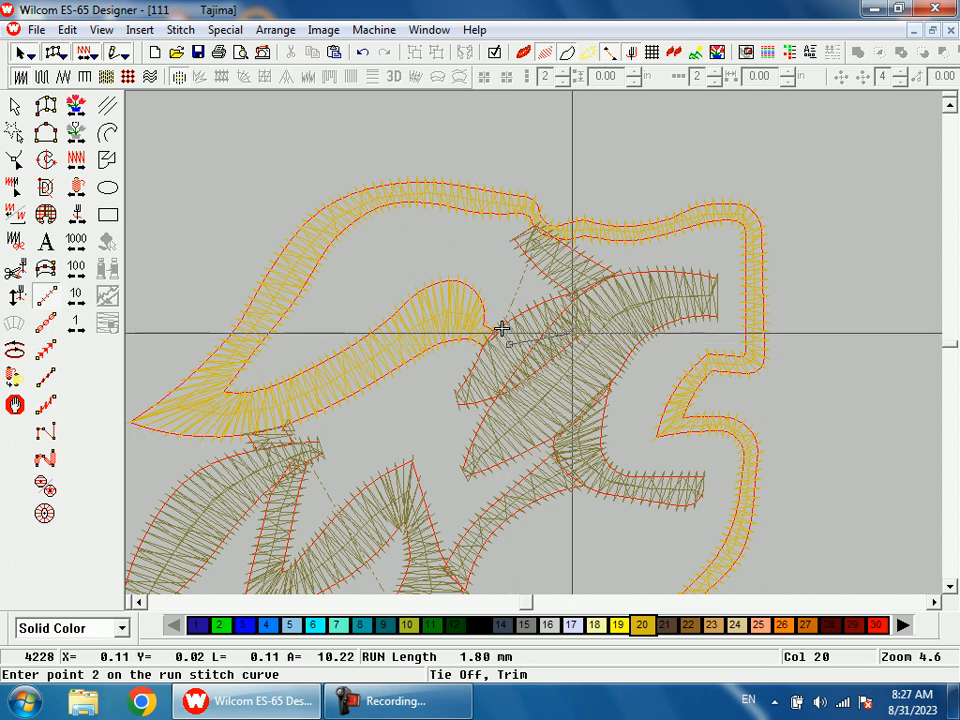
click(596, 323)
click(570, 279)
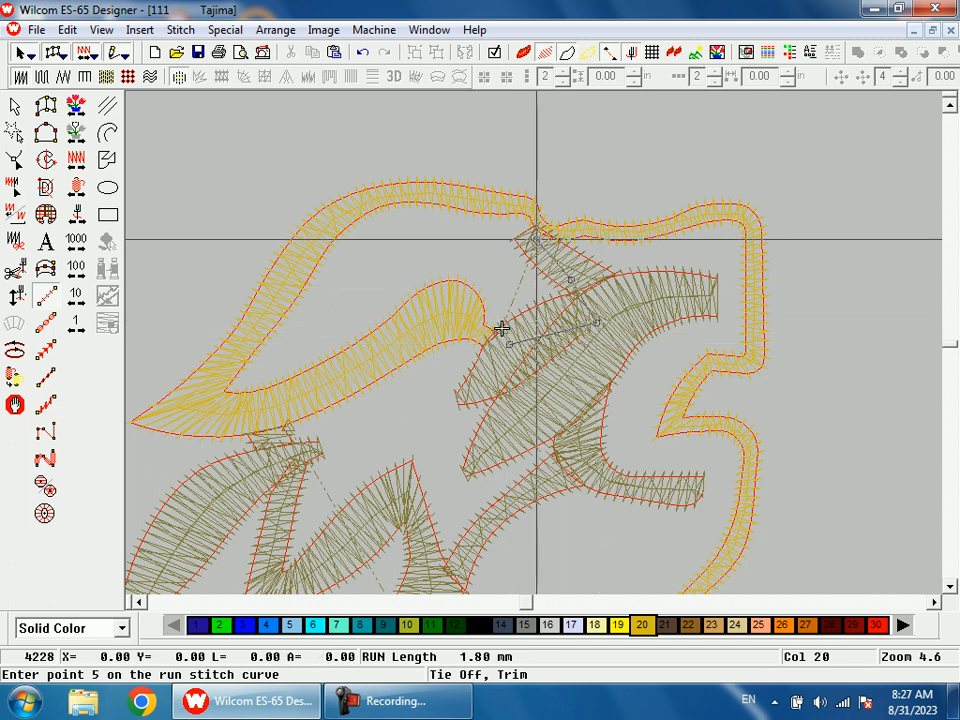
click(535, 242)
key(Return)
Show the artwork and check the stitch order through the face columns, returning to the position just after the muzzle run stitch
key(d)
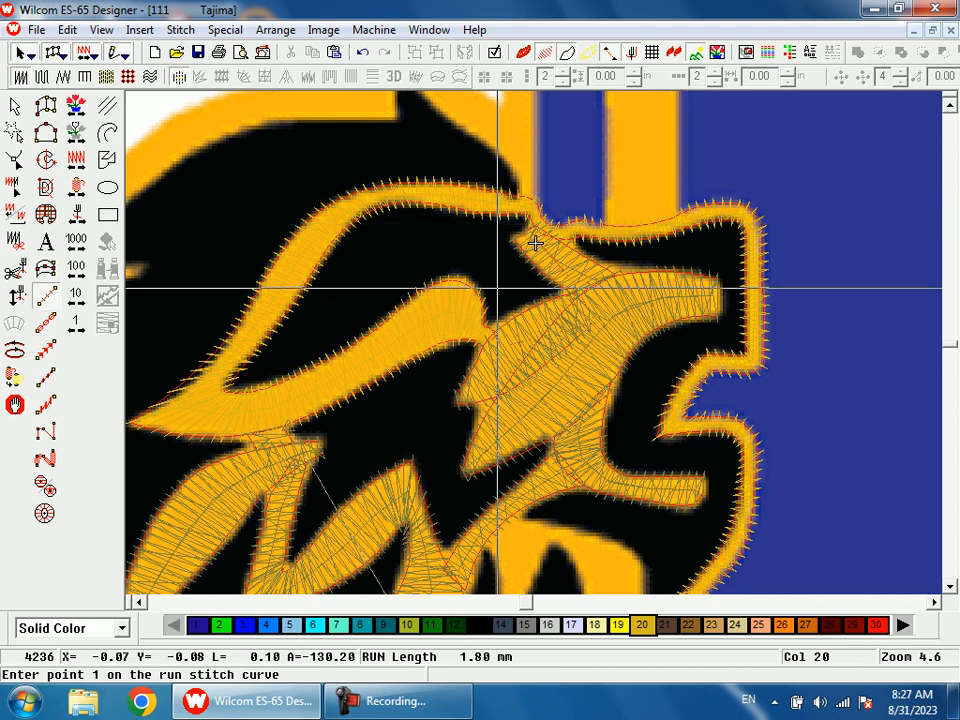
scroll(535, 242, down, 1)
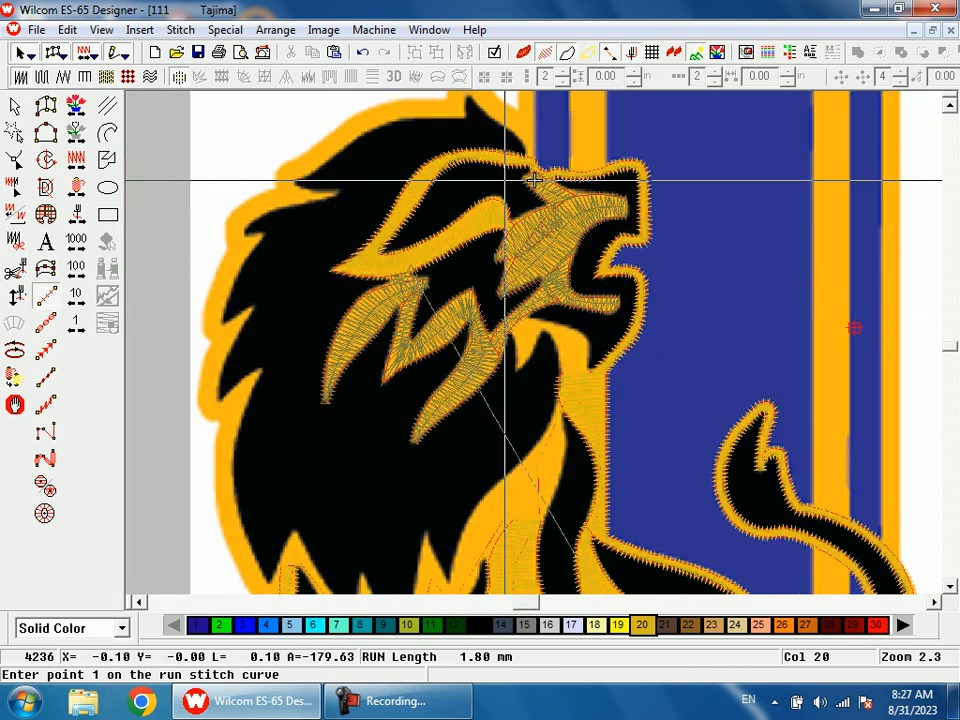
click(80, 216)
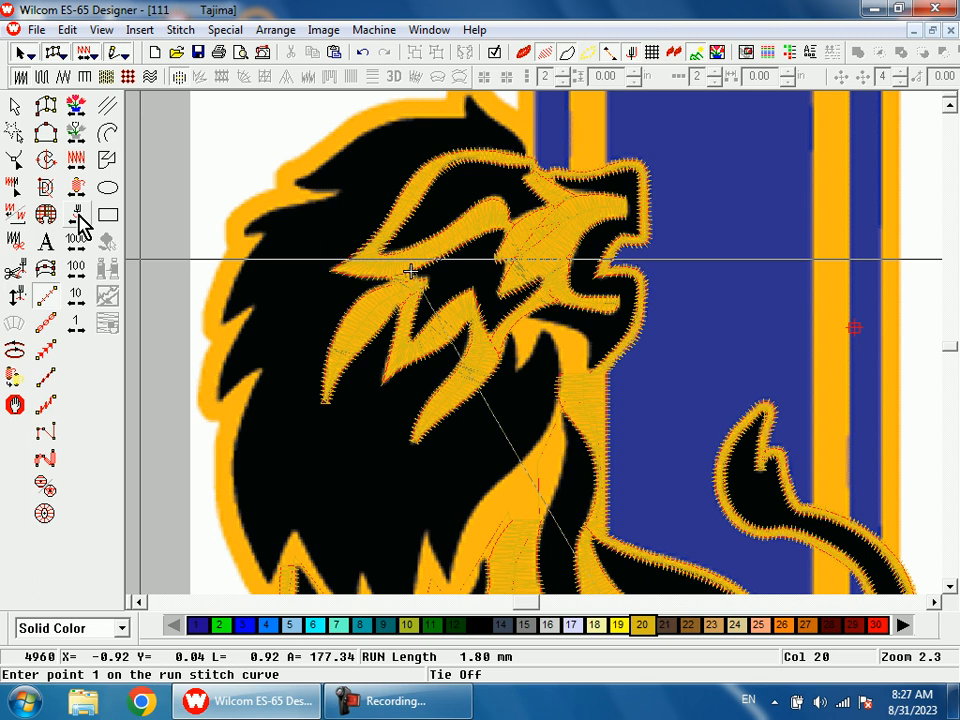
click(79, 137)
click(79, 137)
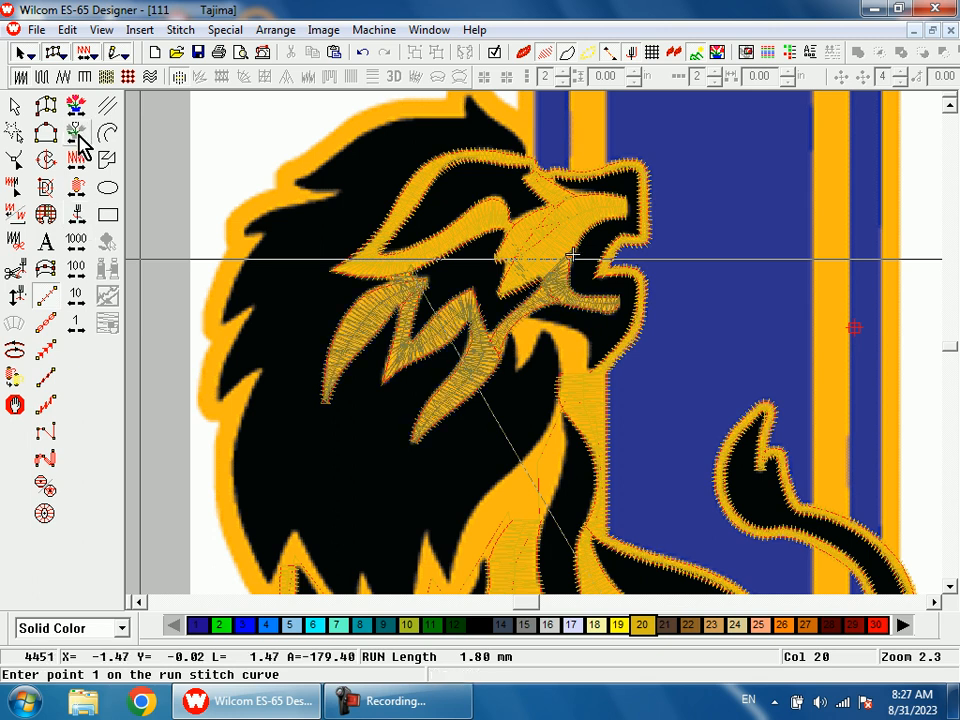
click(79, 137)
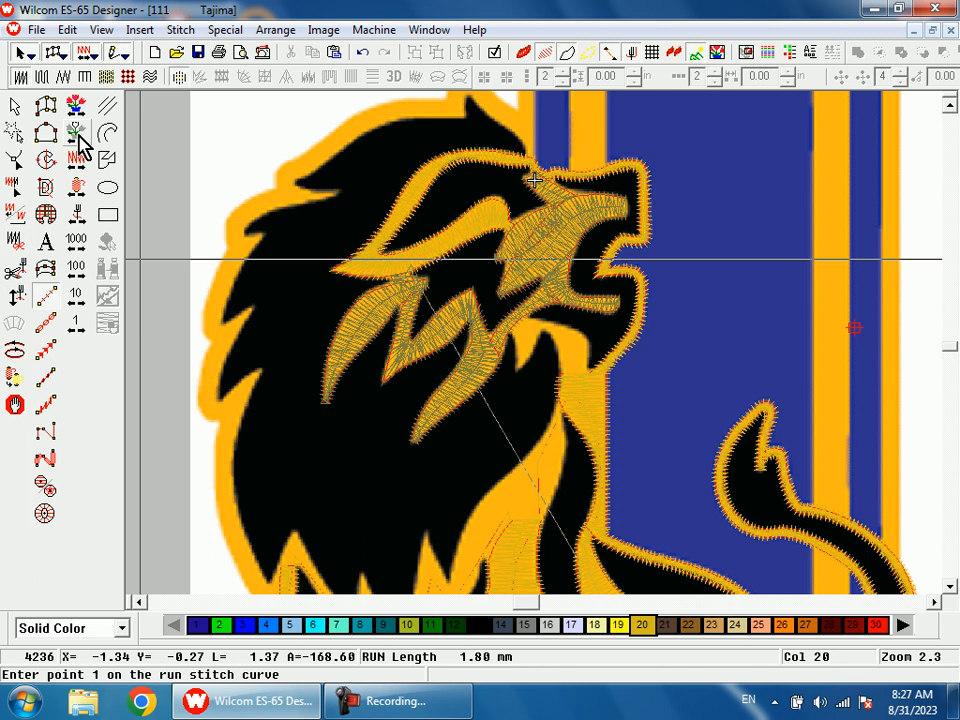
key(shift+z)
key(b)
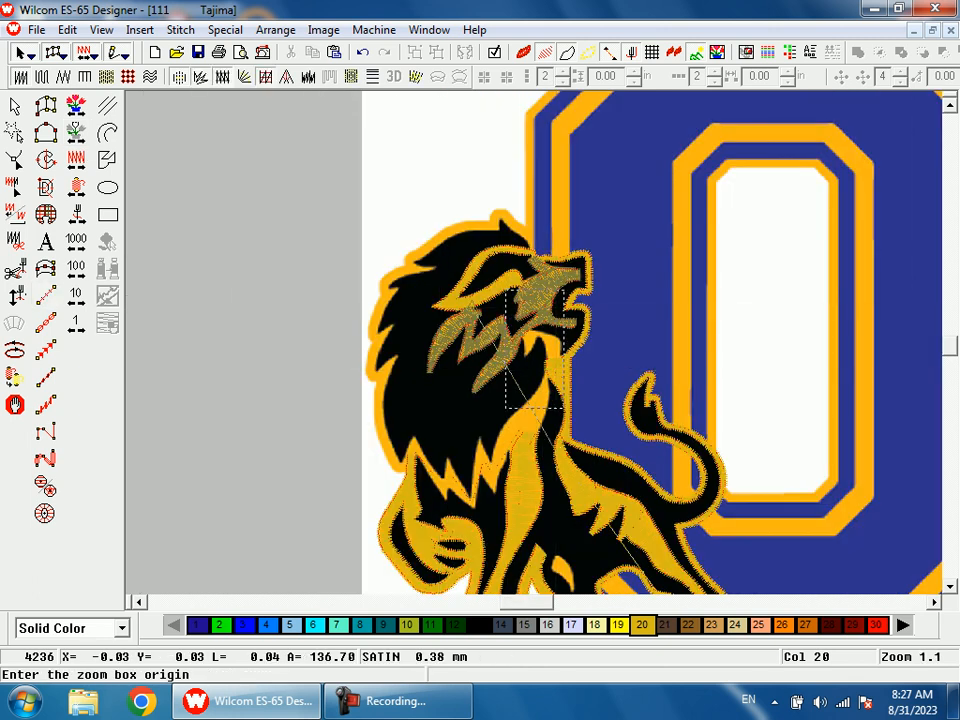
drag(563, 408, 563, 408)
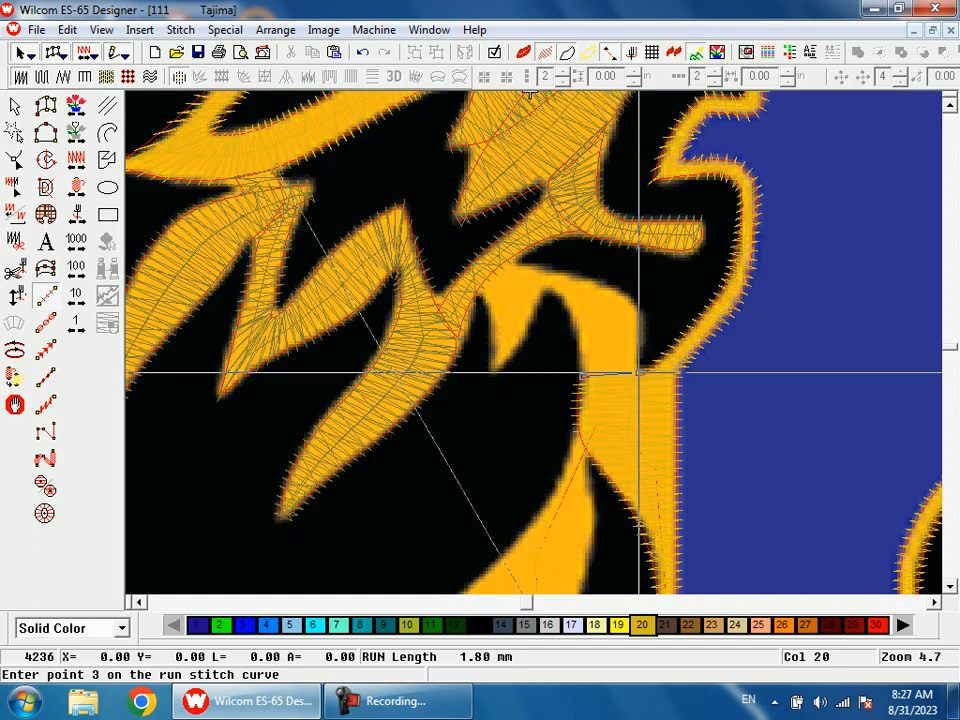
click(639, 373)
key(shift+z)
key(b)
drag(579, 369, 583, 390)
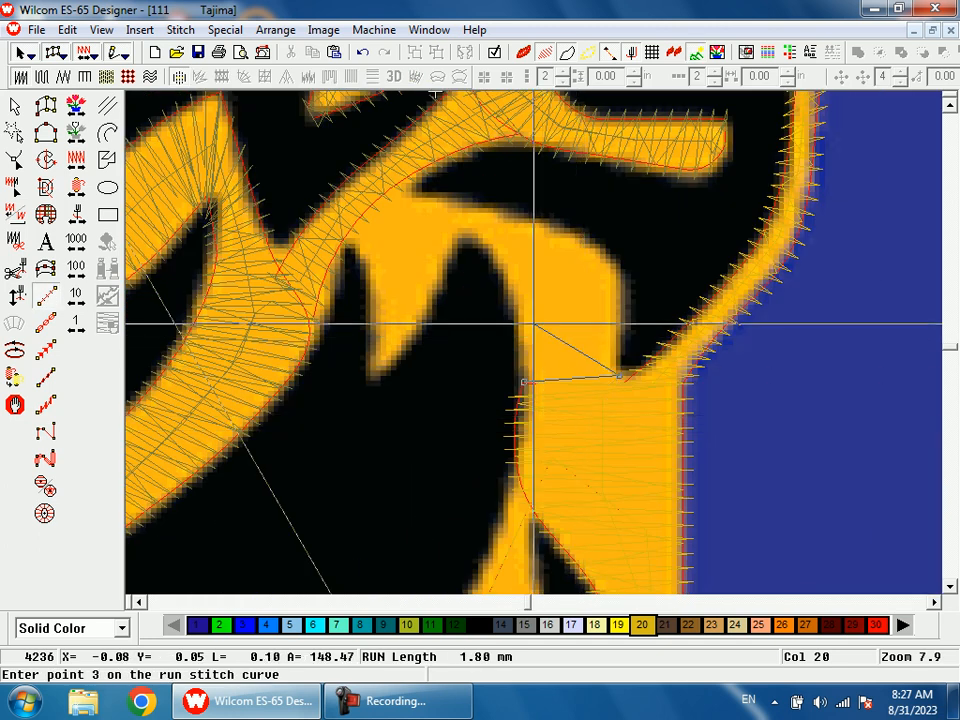
click(619, 322)
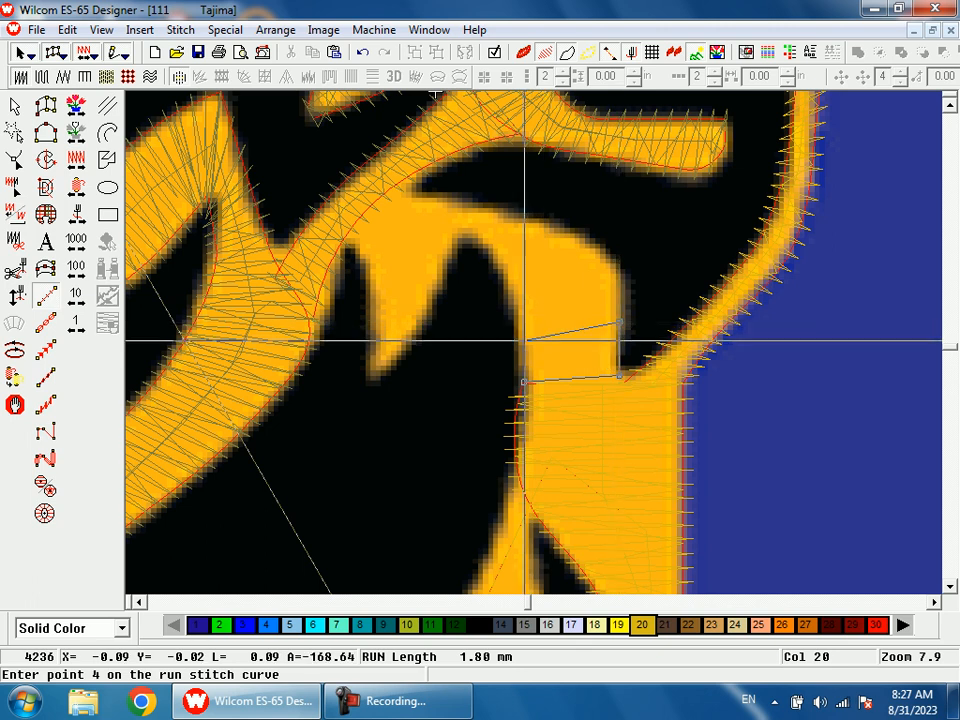
click(522, 337)
key(space)
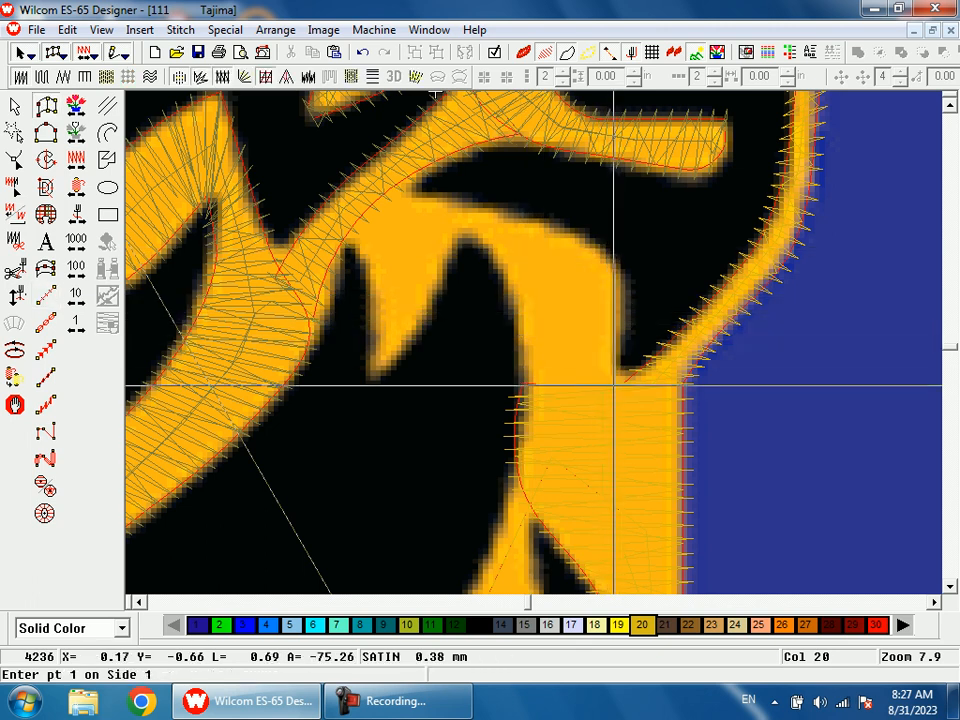
Digitize the curved throat band under the jaw as a 0.38 mm satin column, from the neck column's upper edge to the pointed tuft
click(617, 384)
click(522, 388)
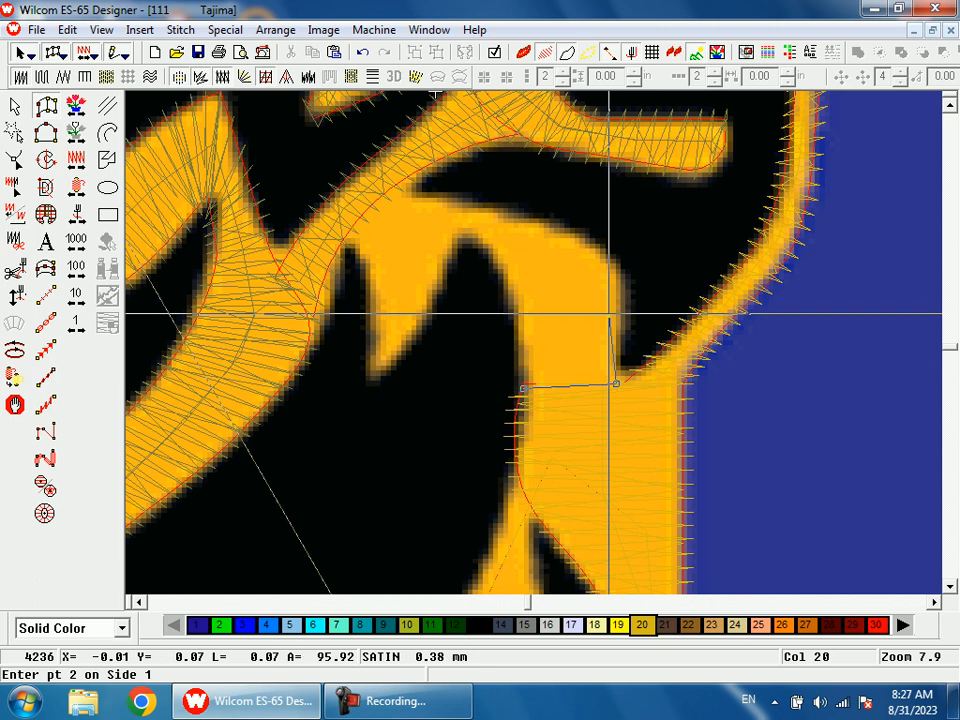
click(616, 309)
click(523, 318)
click(579, 245)
click(514, 289)
click(484, 209)
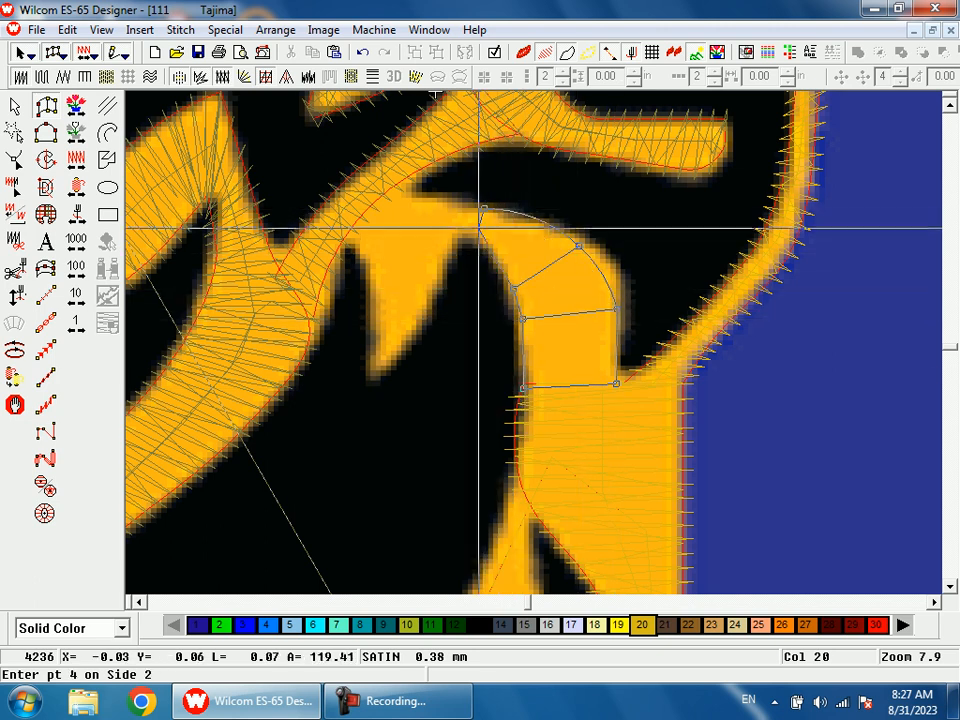
click(444, 208)
click(445, 207)
key(Return)
Digitize the pointed throat tuft as a 0.38 mm satin column from its lower tip up to the cheek marking
click(365, 375)
click(380, 377)
click(434, 310)
click(372, 320)
click(441, 218)
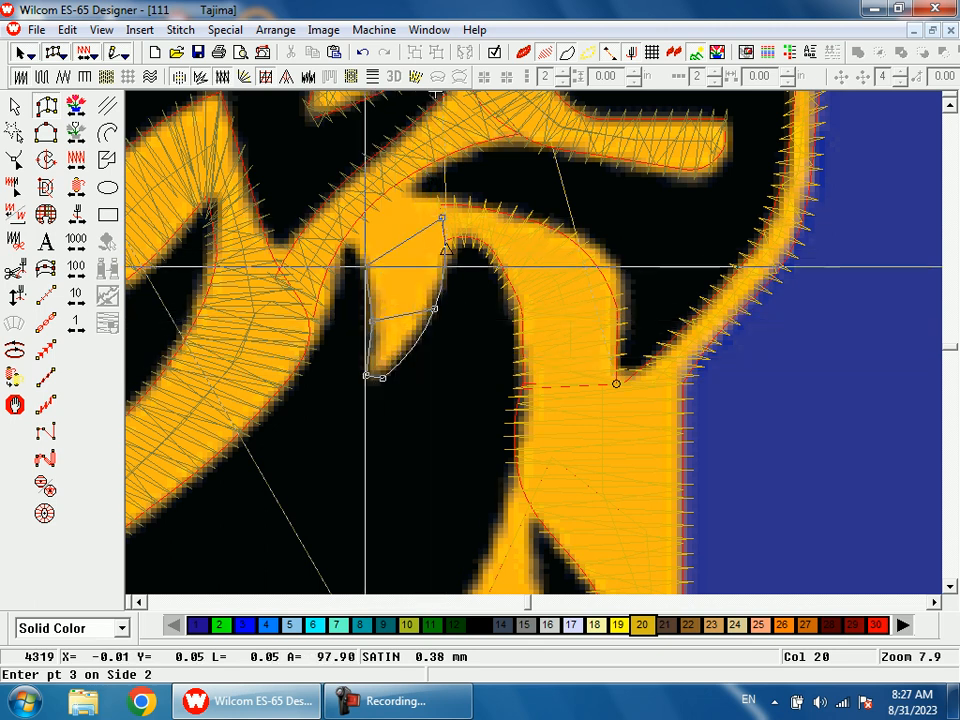
click(368, 263)
click(392, 180)
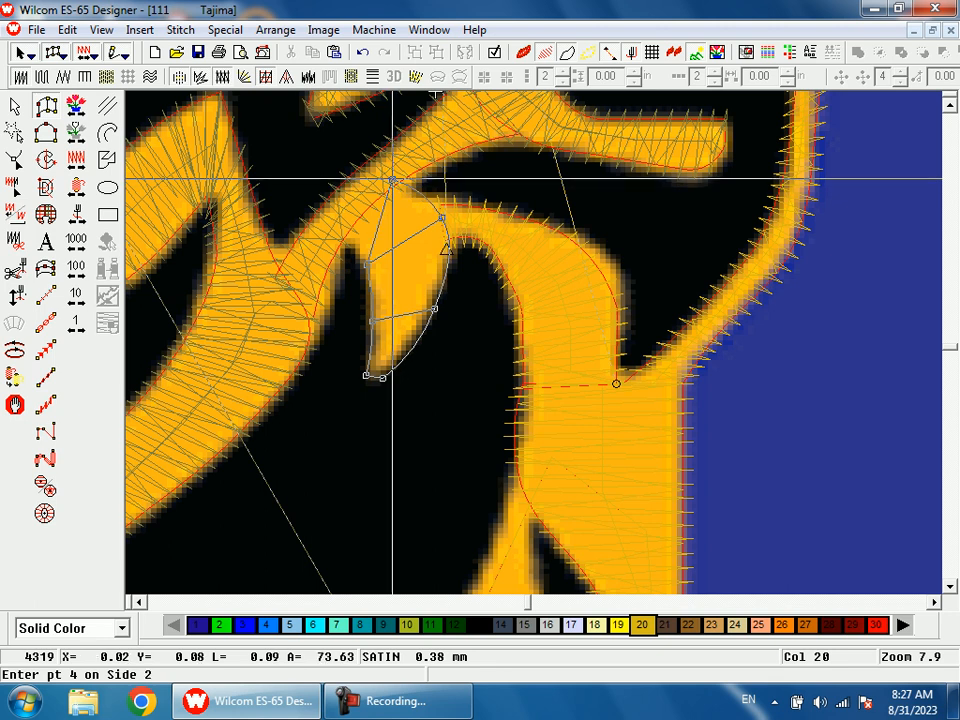
click(341, 230)
key(Return)
Show the throat tuft column's control points with the Reshape tool, check it against the head and leave reshaping
key(h)
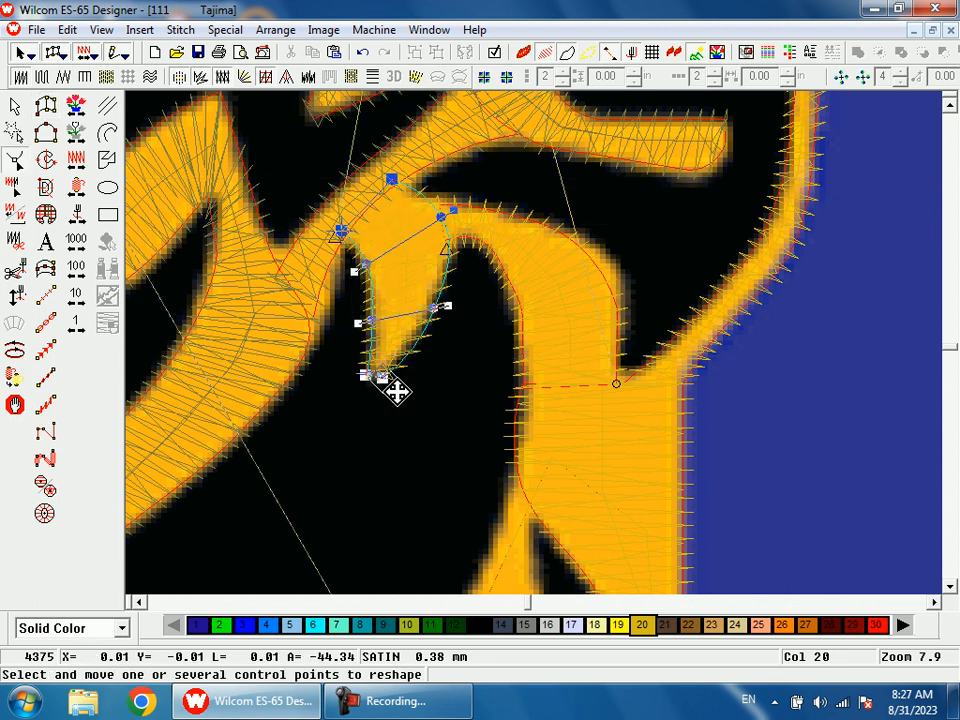
key(1)
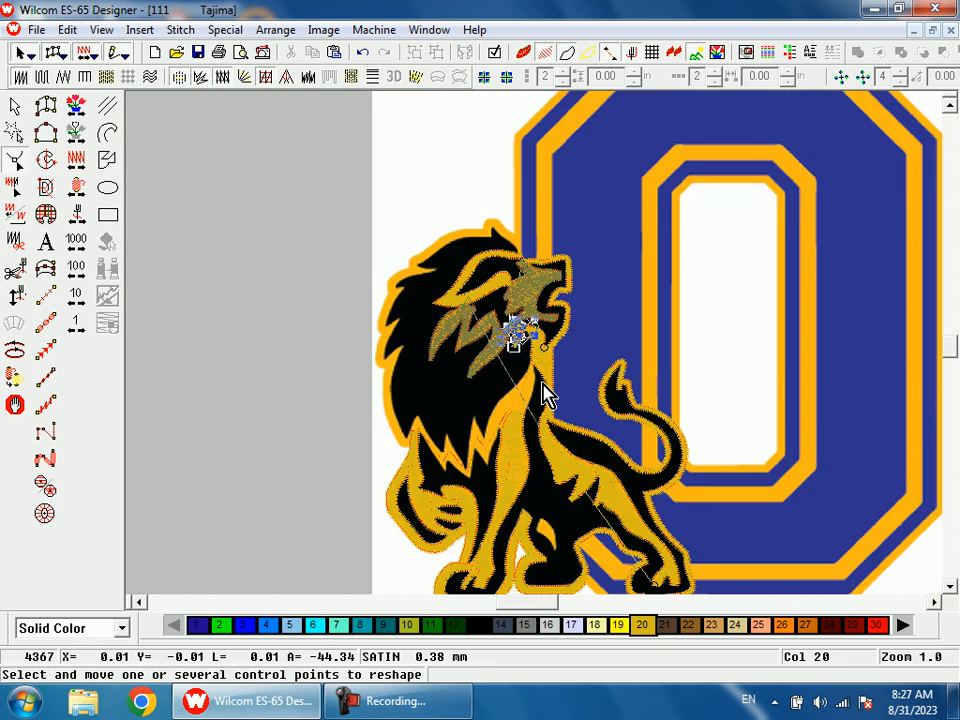
drag(485, 356, 547, 480)
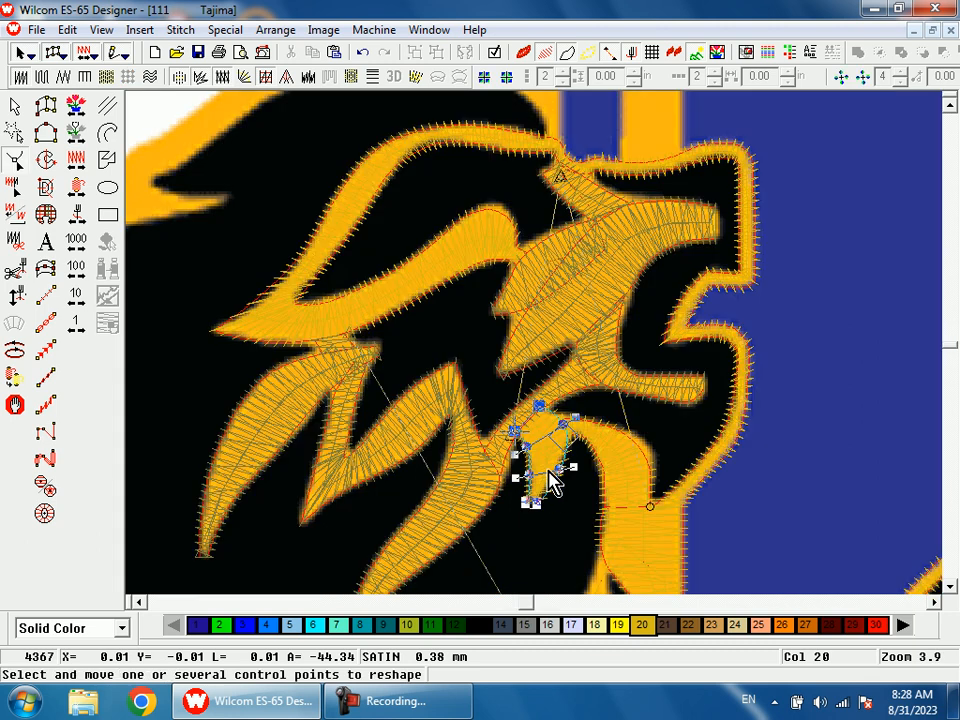
key(Escape)
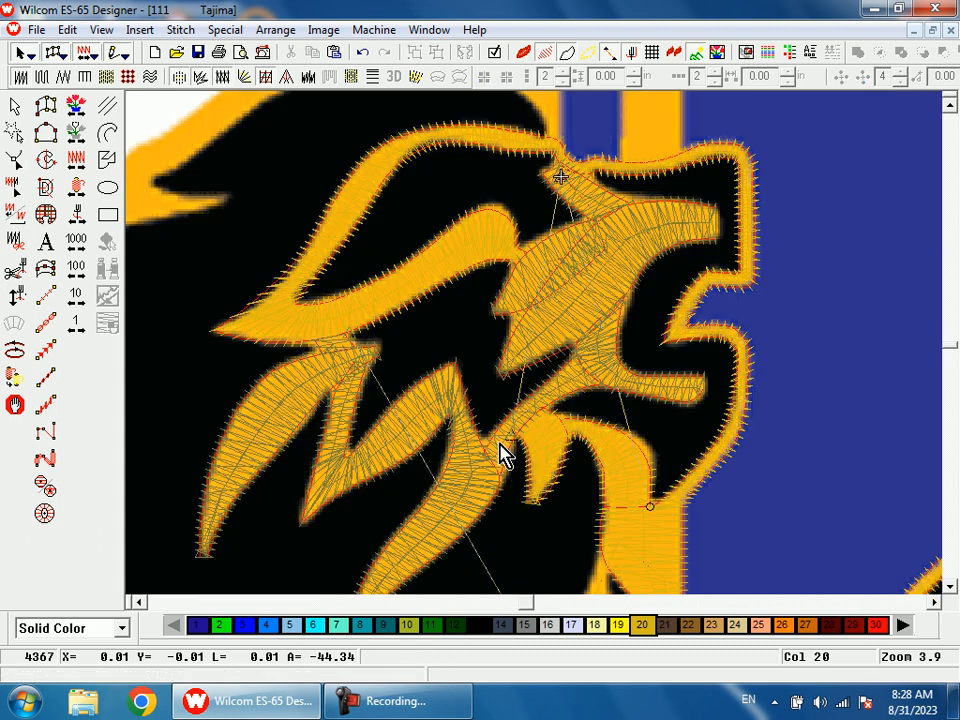
Delete the run stitch that crosses the muzzle between the eye outline's end and the small brow column
key(d)
key(d)
click(575, 266)
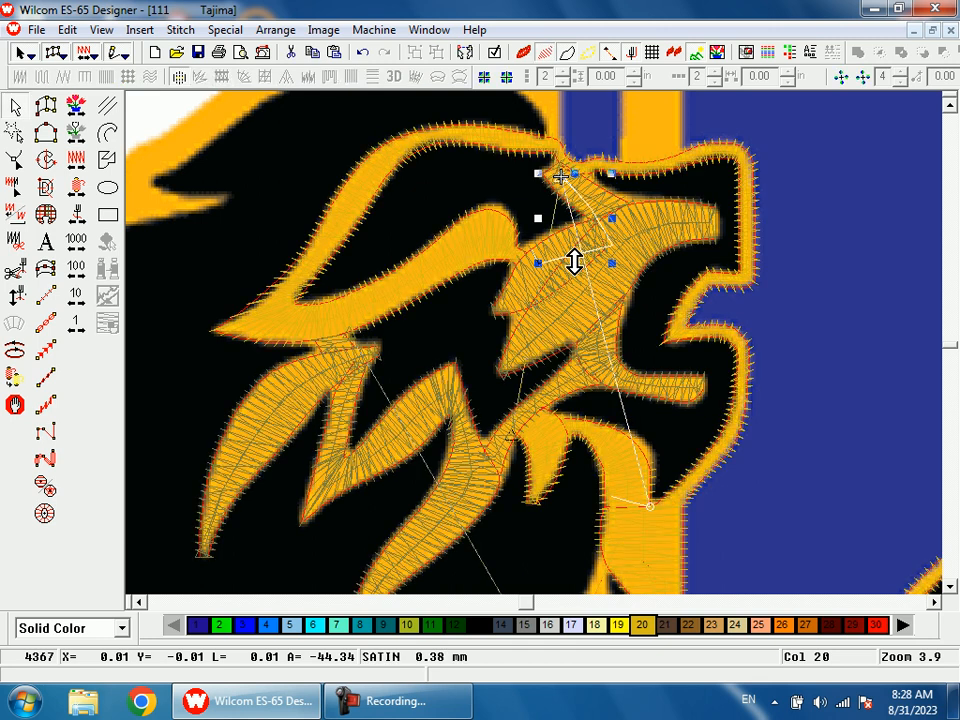
key(Delete)
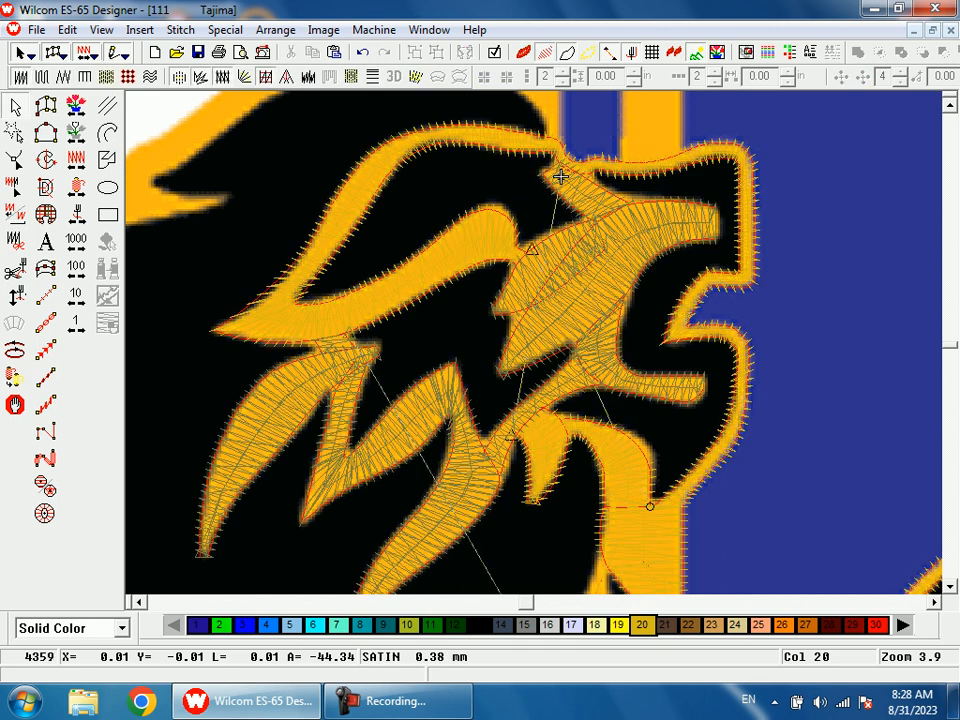
Add a 1.80 mm run stitch from the throat tuft column's end up through the cheek and muzzle toward the small brow column
key(r)
click(510, 431)
click(550, 388)
click(597, 366)
click(601, 306)
click(606, 213)
key(Return)
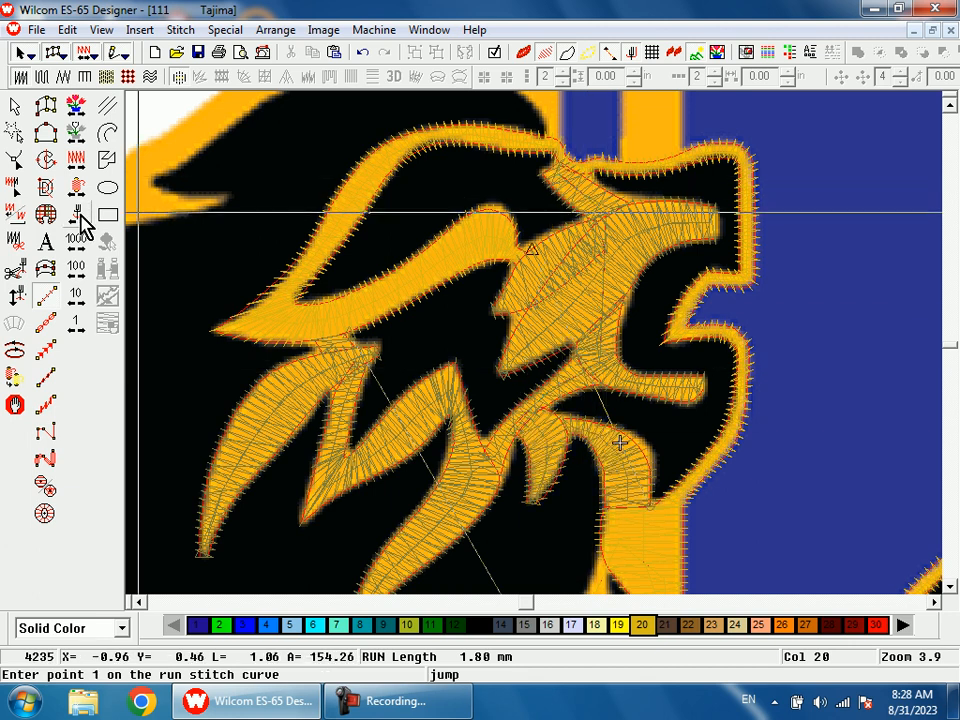
With the artwork hidden, add a 1.80 mm run stitch from the eye outline's end through the muzzle, cheek and tuft to the throat band's start
key(d)
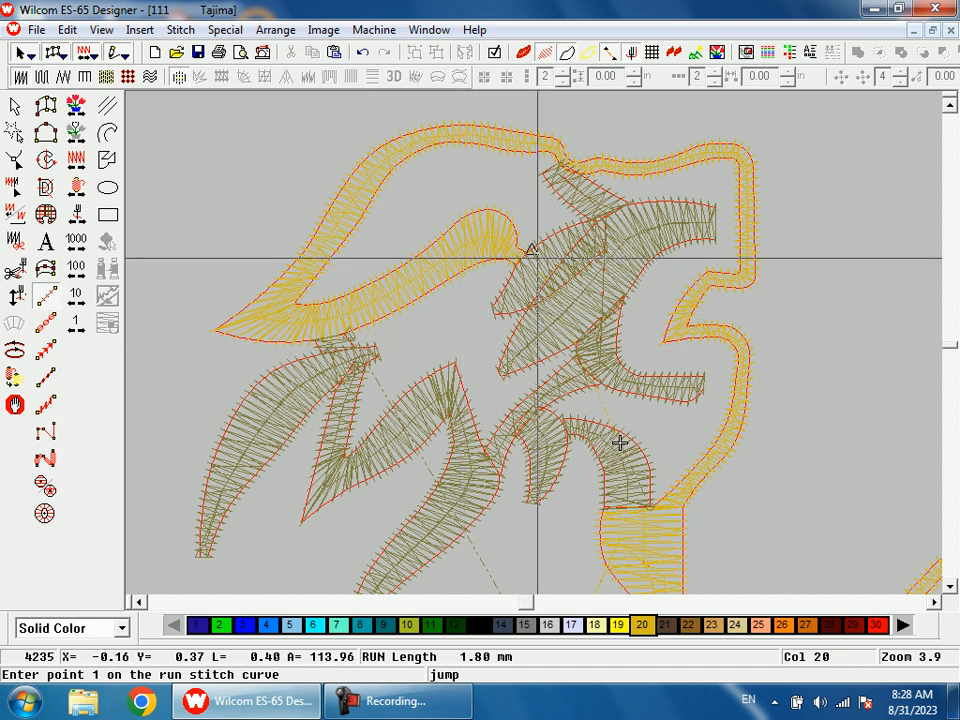
key(Escape)
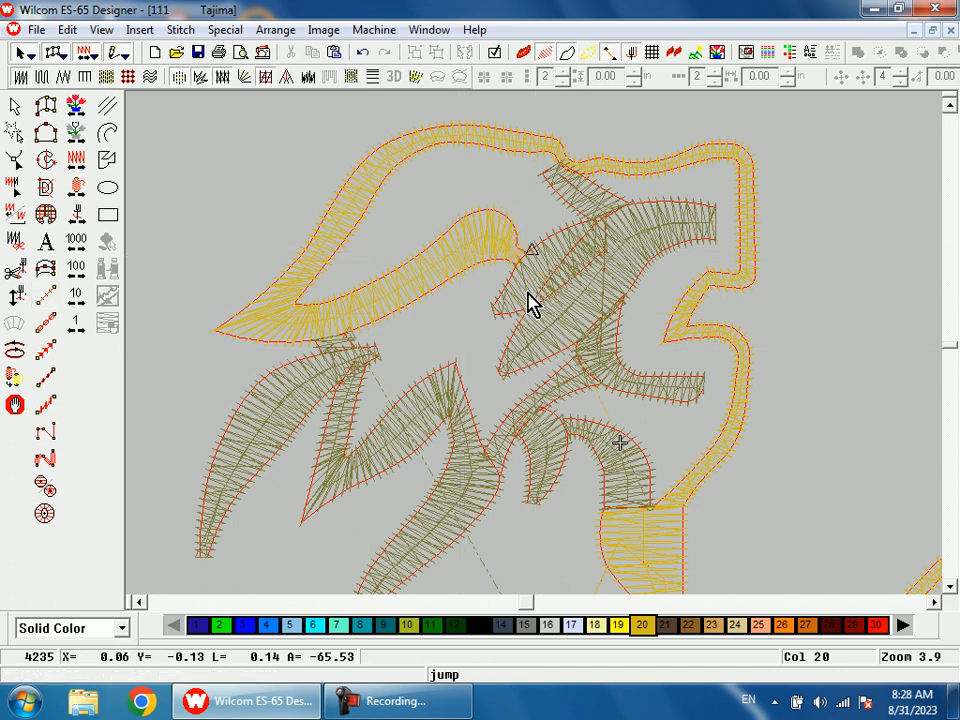
click(53, 292)
click(540, 259)
click(598, 313)
click(597, 356)
click(551, 389)
click(529, 411)
click(540, 430)
click(570, 427)
click(613, 447)
click(643, 499)
key(Return)
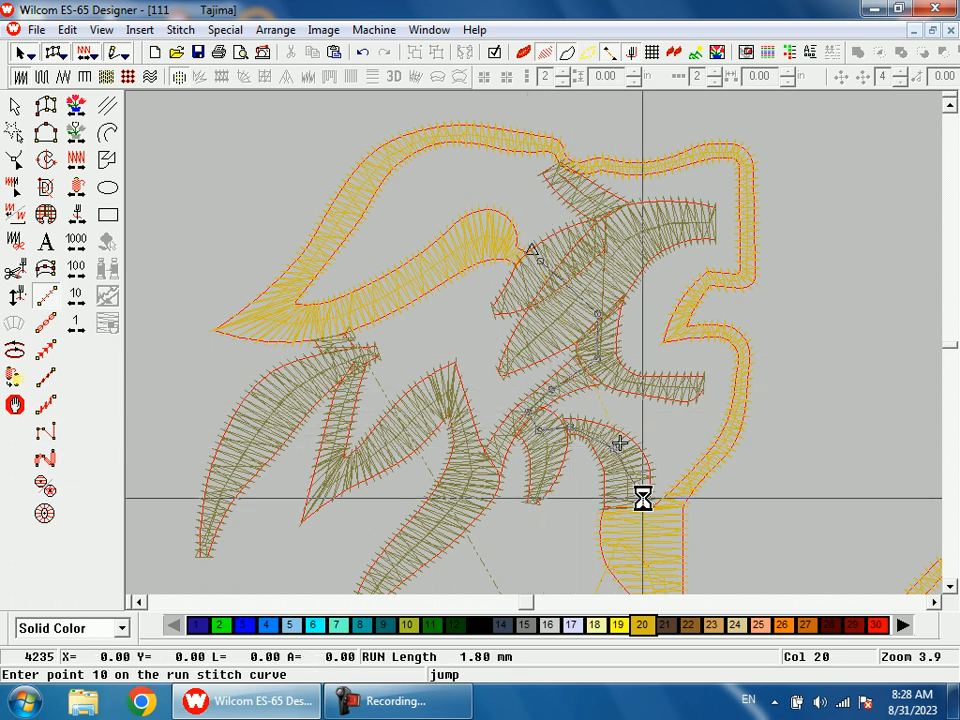
Check the design from its start, set the insertion position at its end, and view the head with the artwork hidden
click(75, 212)
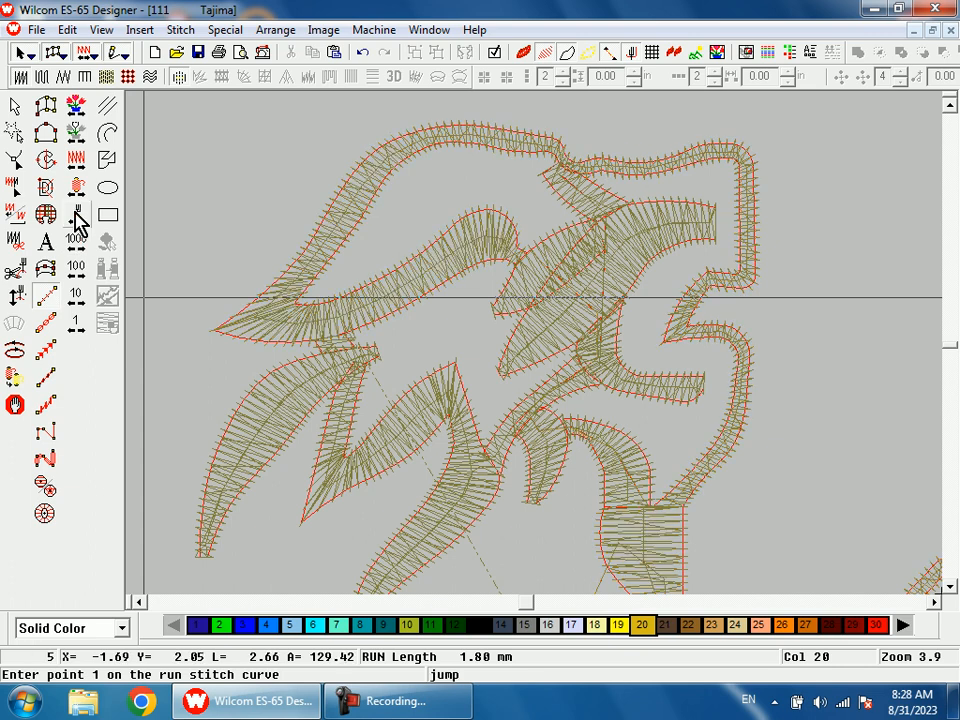
key(1)
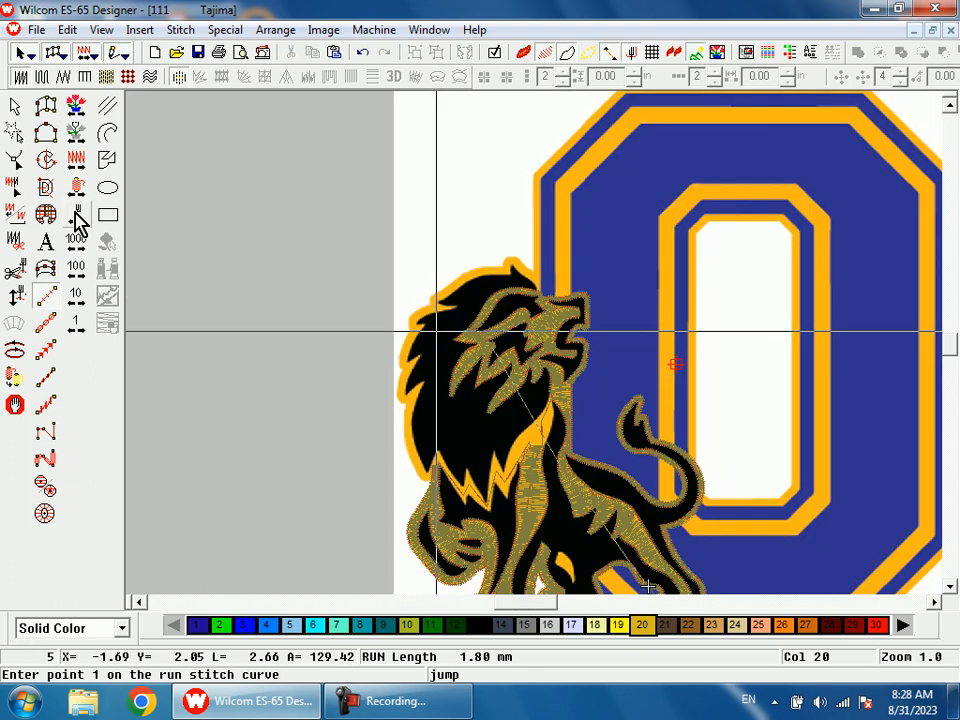
right_click(77, 215)
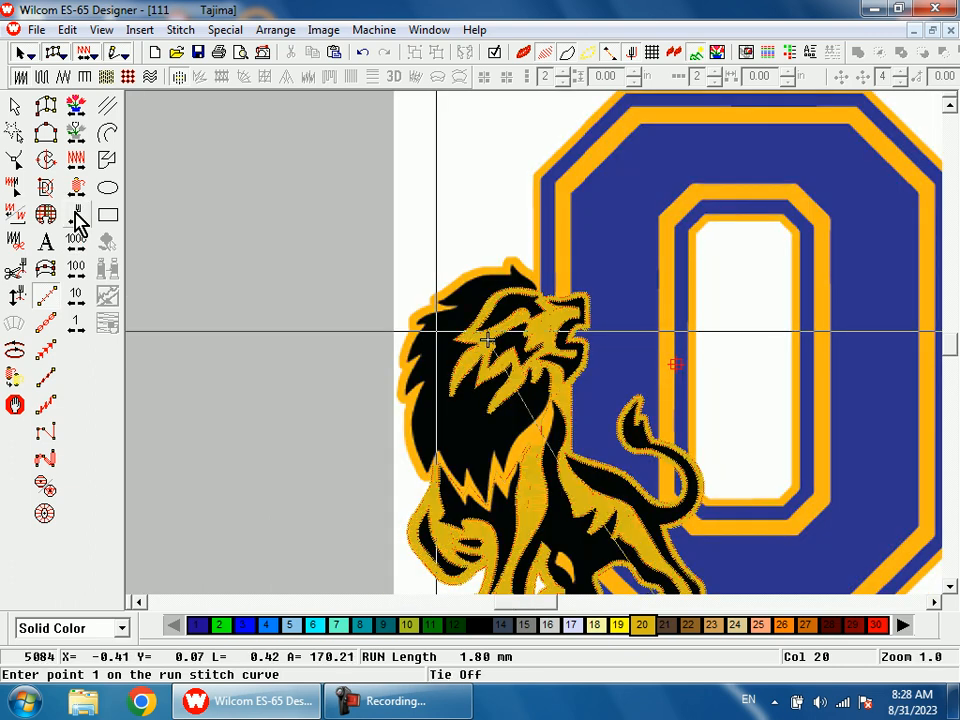
scroll(77, 217, down, 1)
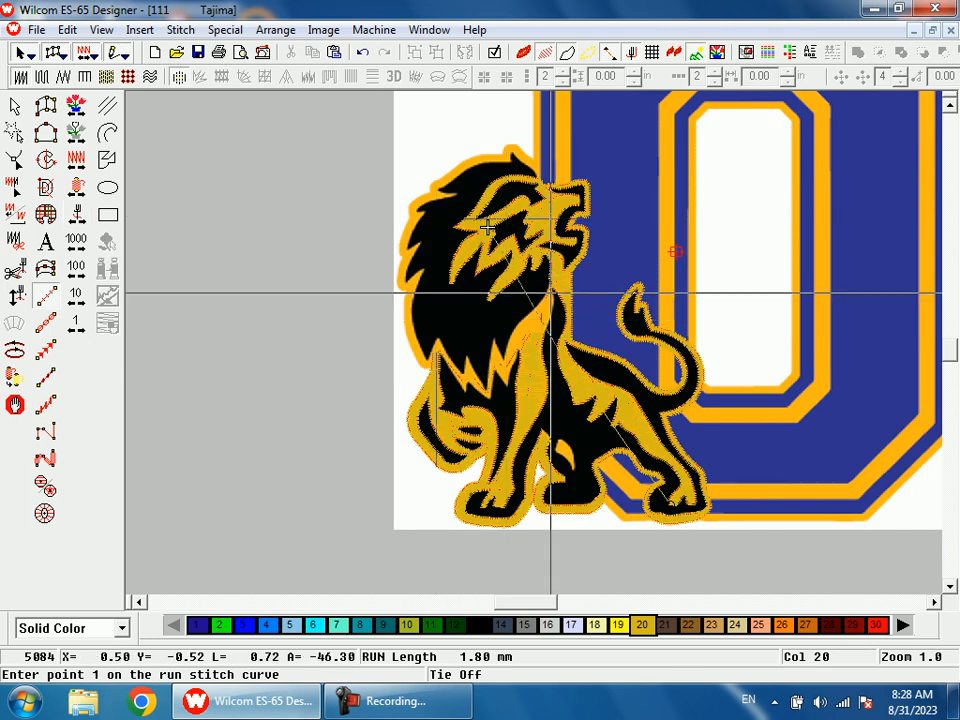
key(b)
drag(493, 158, 551, 297)
key(d)
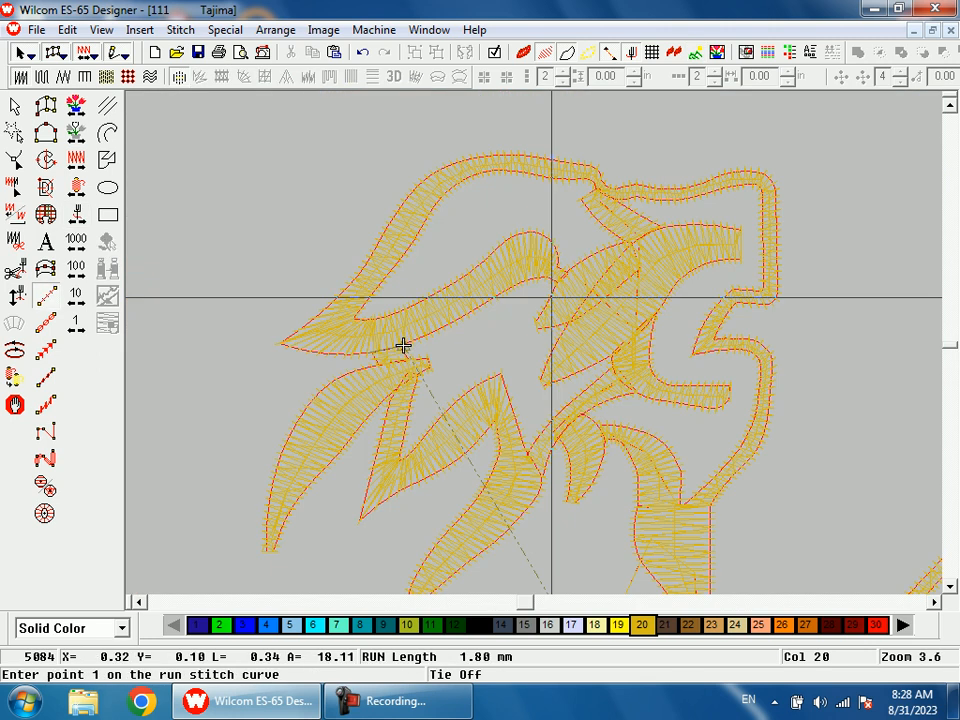
Show the artwork again and examine the lion's head and mane for the outline that is still undigitized
key(shift+z)
key(d)
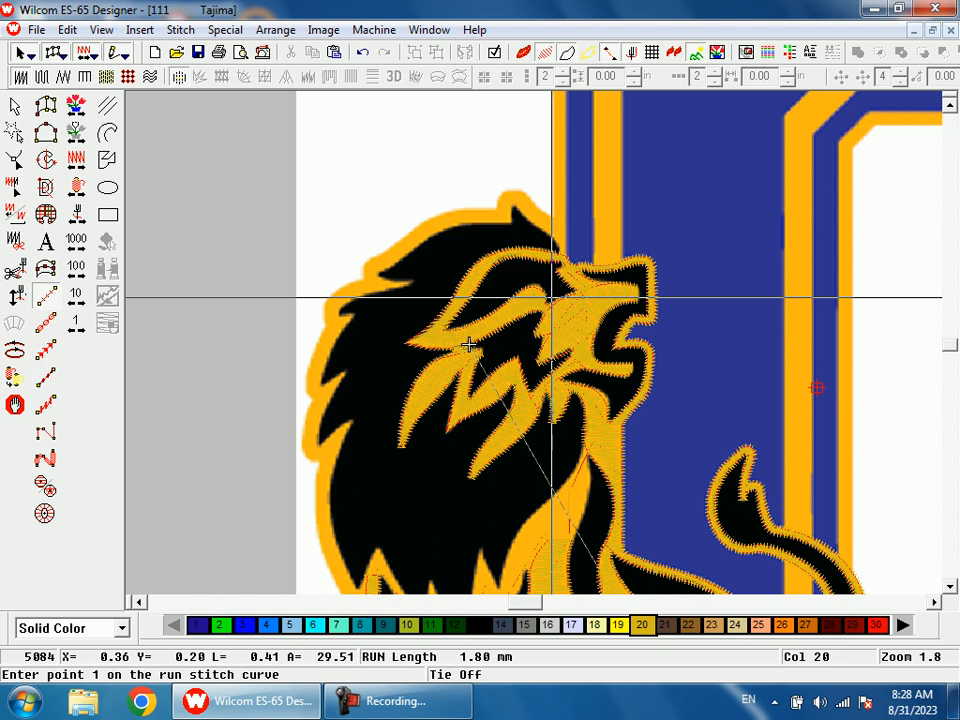
scroll(469, 344, down, 2)
key(shift+z)
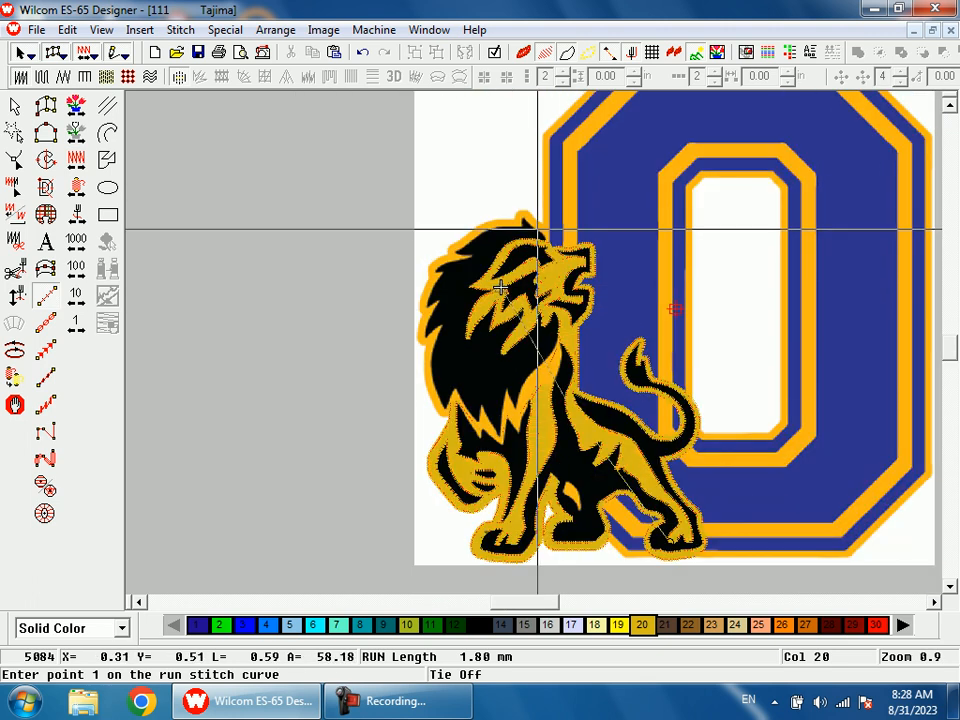
key(b)
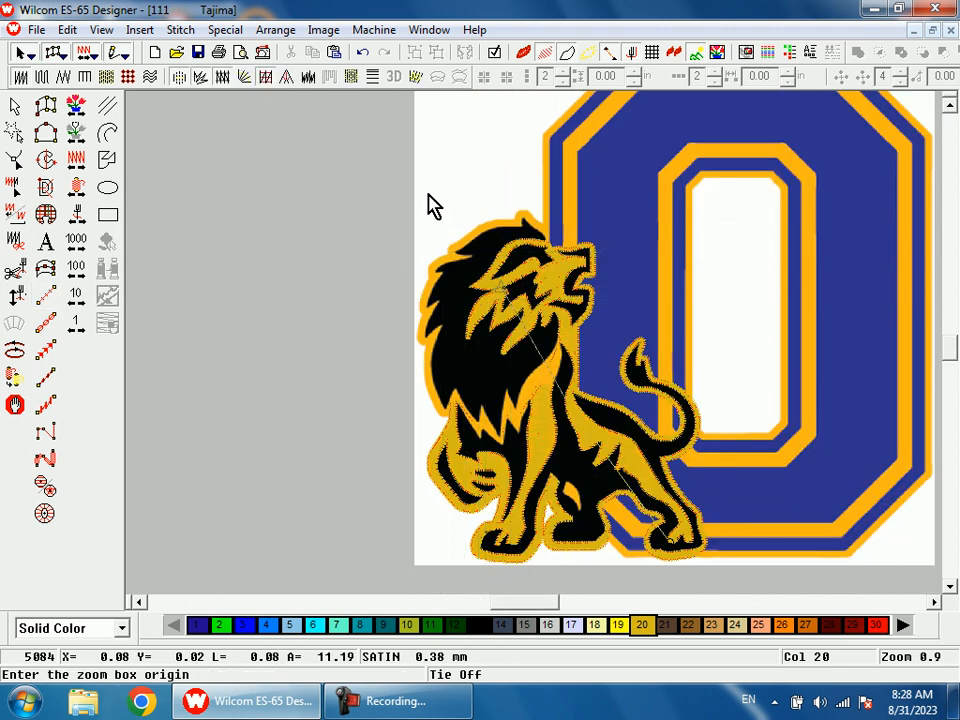
drag(429, 203, 563, 359)
scroll(692, 146, up, 2)
key(shift+z)
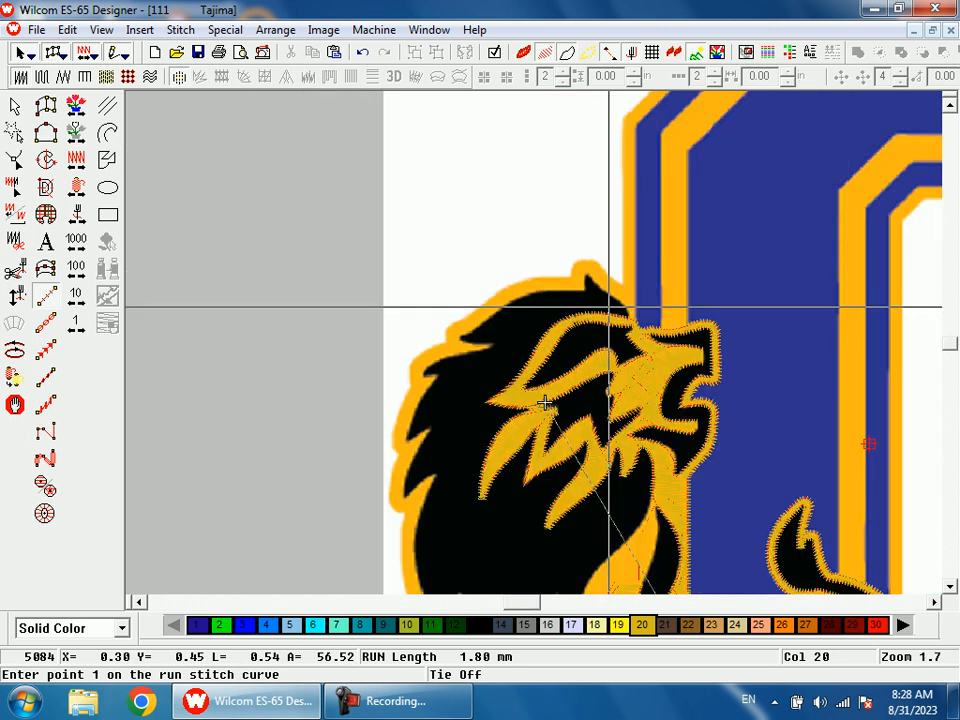
scroll(609, 308, down, 1)
scroll(563, 336, down, 1)
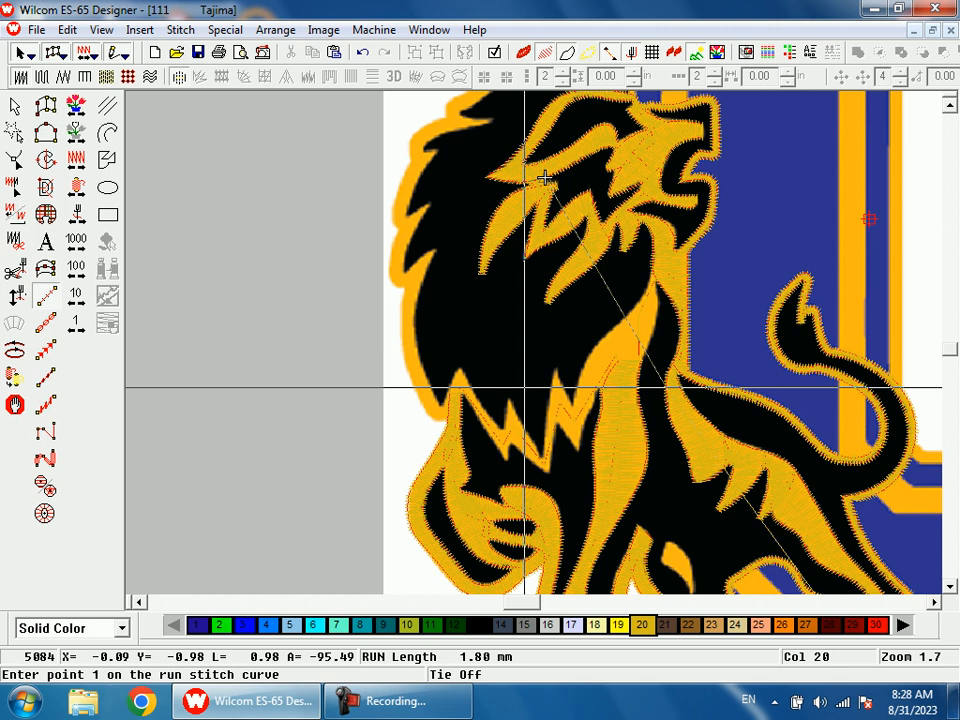
scroll(544, 178, up, 1)
key(shift+z)
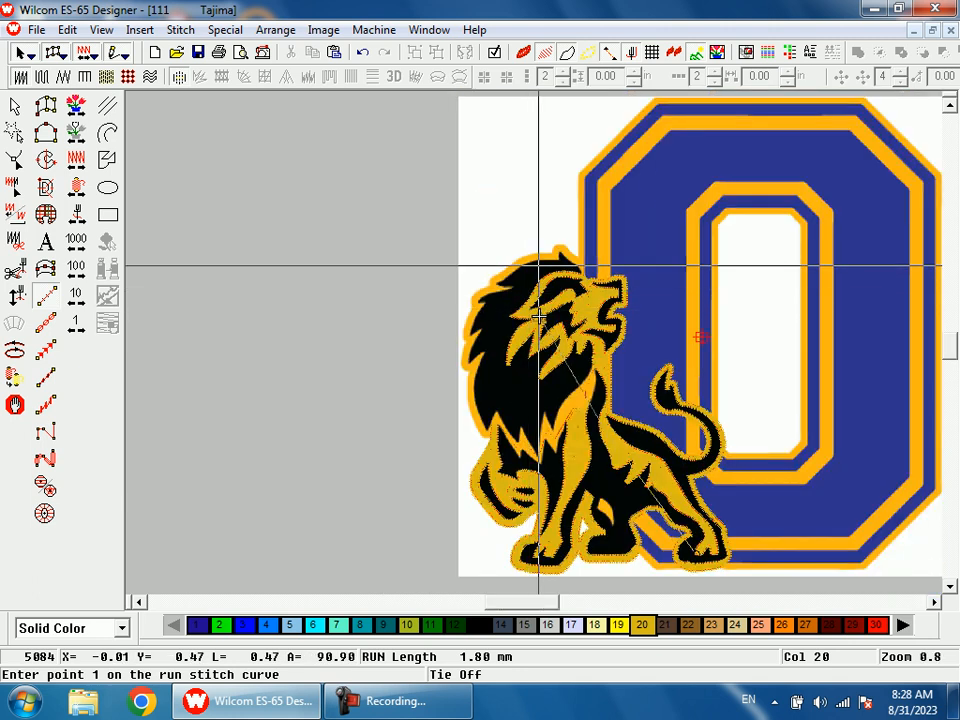
Start a 0.38 mm satin column at the brow band's end and trace the yellow mane outline up toward its top peak
key(b)
drag(537, 250, 626, 298)
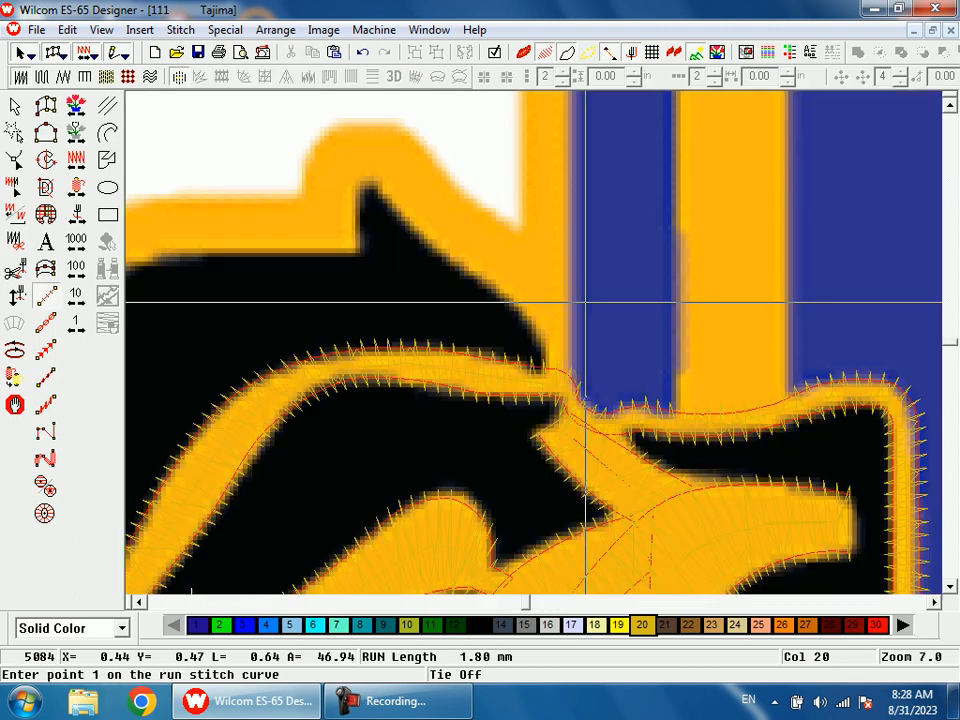
key(space)
click(547, 371)
click(568, 377)
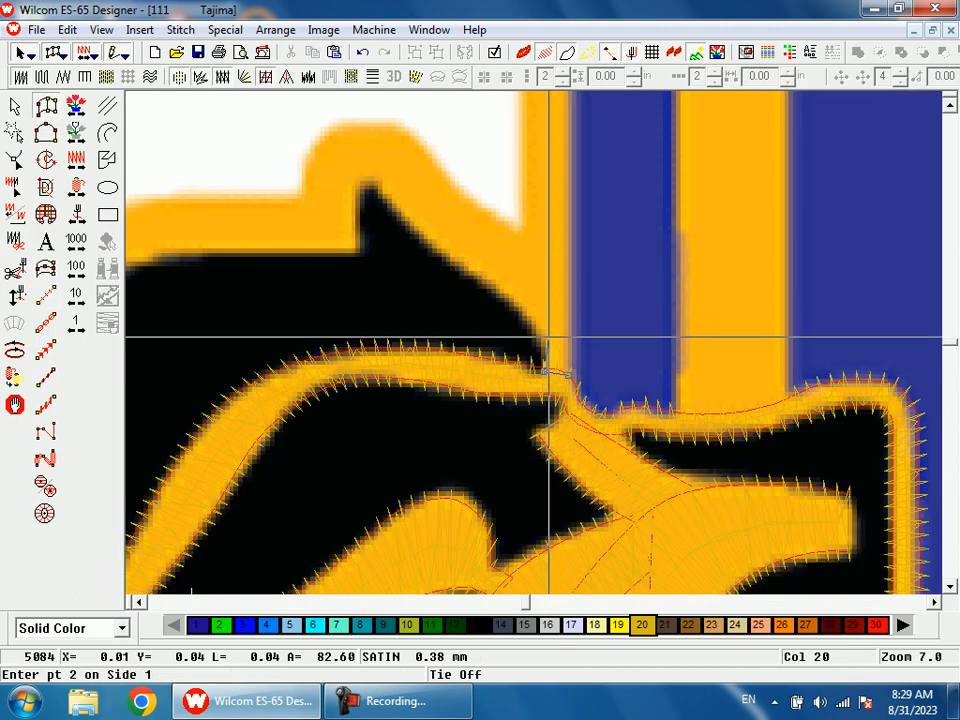
click(567, 333)
click(525, 309)
click(561, 276)
click(483, 277)
click(509, 233)
click(419, 231)
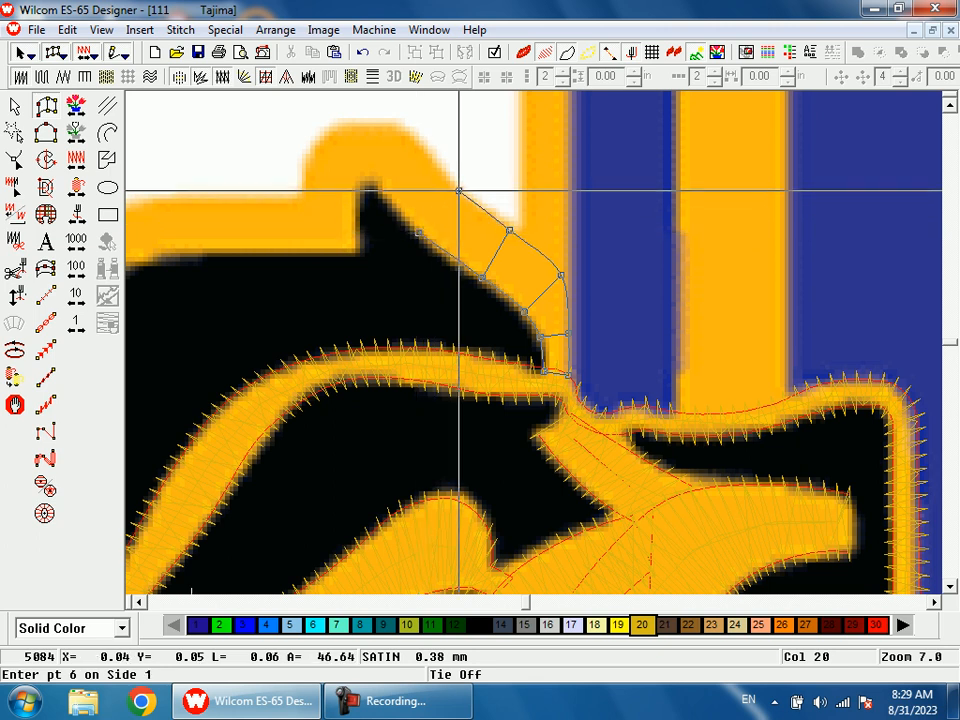
click(459, 191)
Continue the satin column around the rounded peak on top of the mane and into the sharp corner behind it
click(460, 299)
click(489, 244)
click(449, 295)
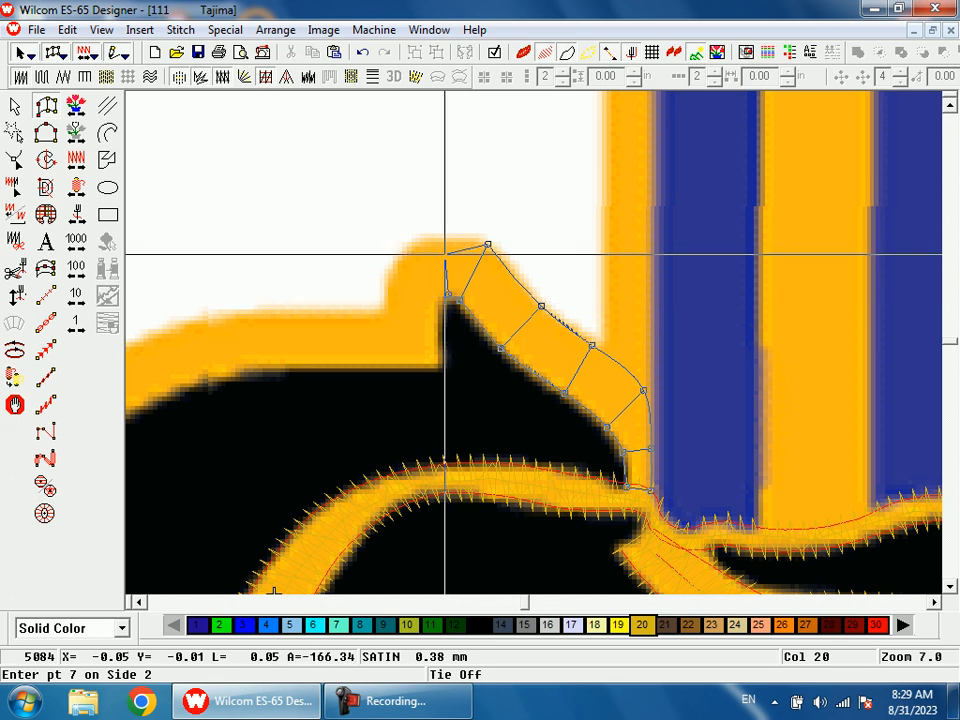
click(441, 234)
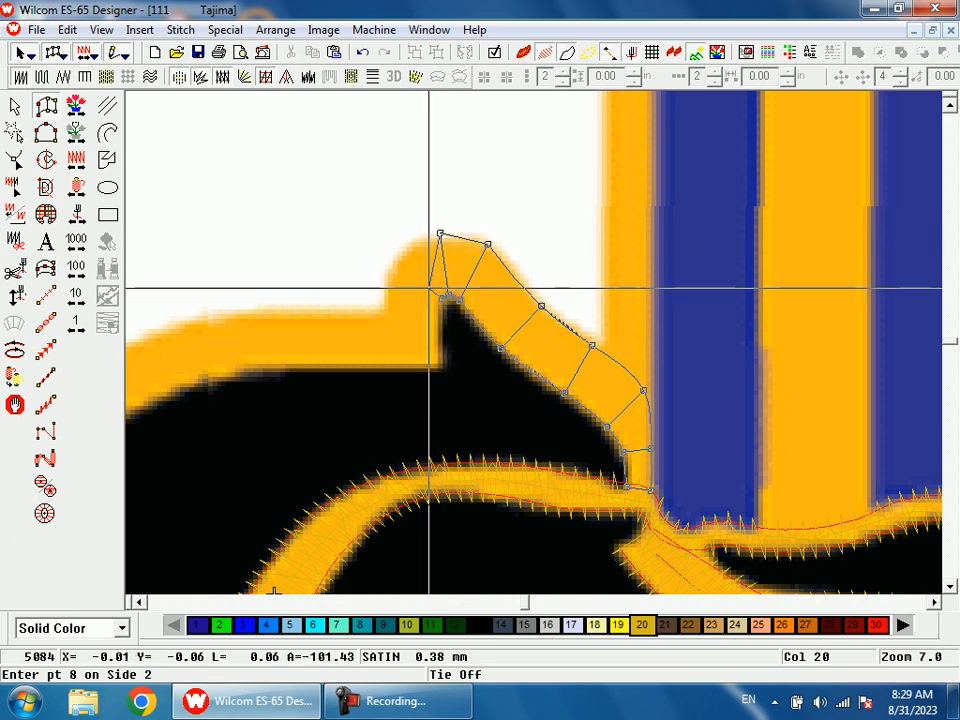
click(391, 265)
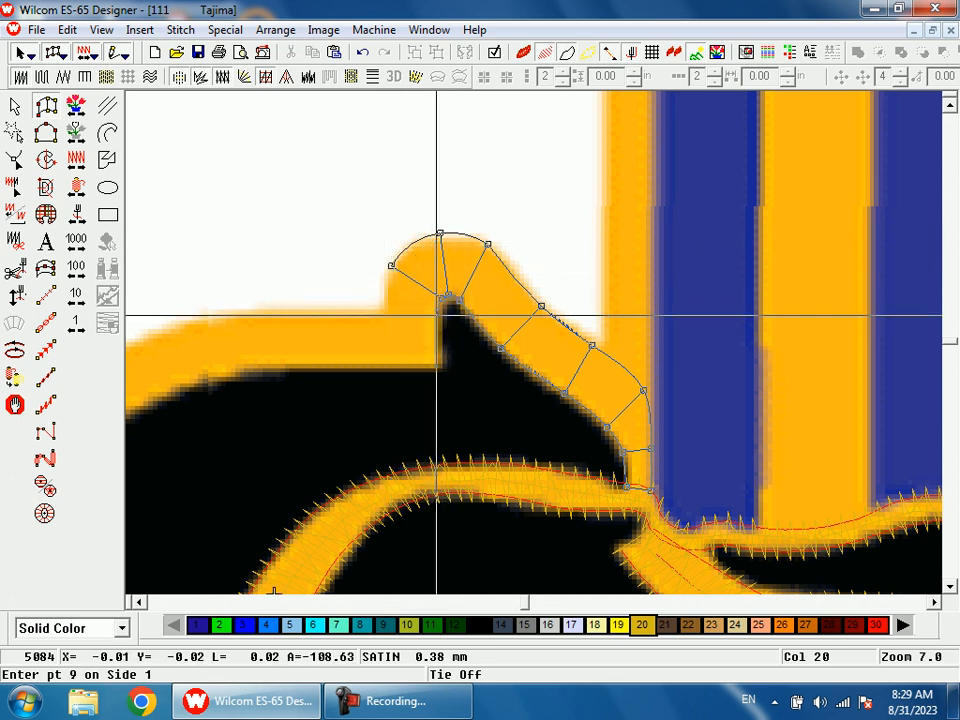
click(438, 315)
click(383, 298)
click(440, 367)
click(384, 313)
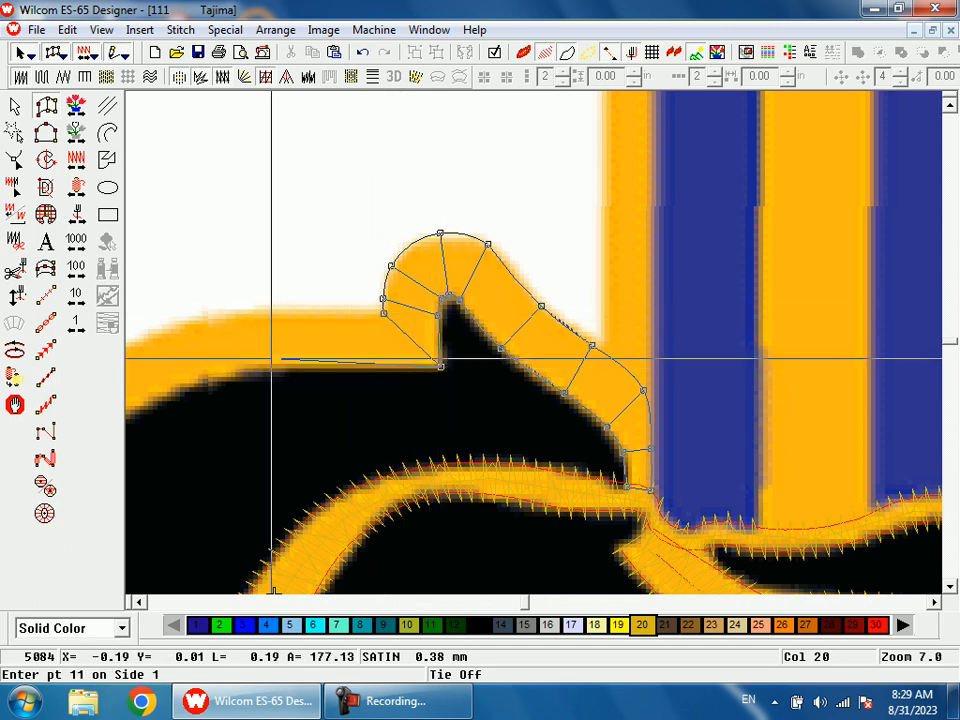
Extend the satin column along the mane's upper edge and down its slope toward the first notch
click(260, 370)
click(258, 313)
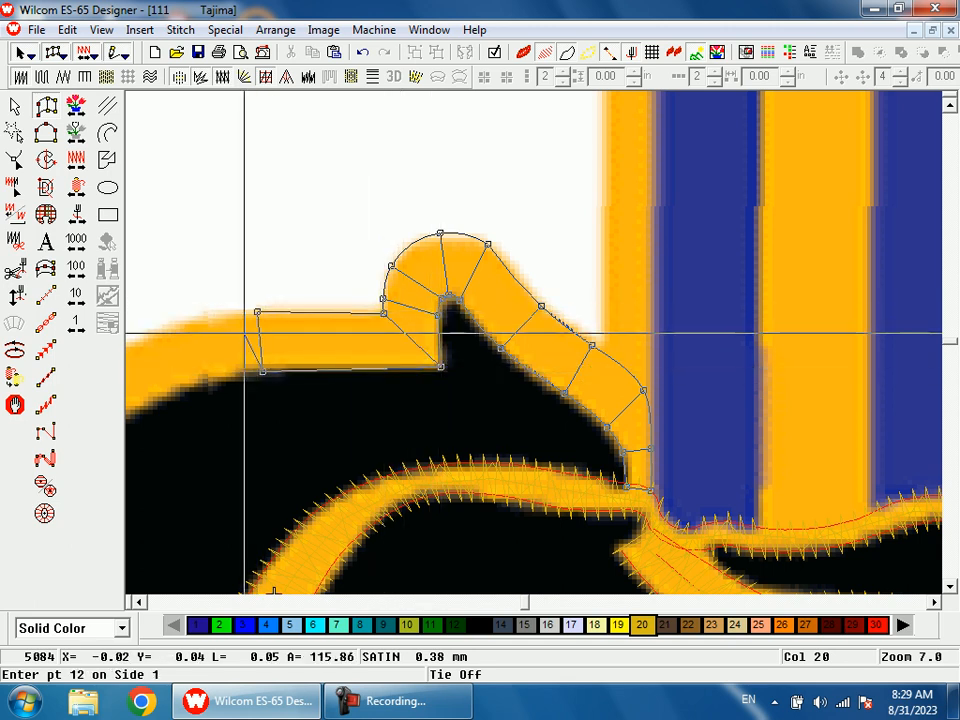
key(shift+z)
key(shift+z)
key(b)
drag(391, 288, 473, 452)
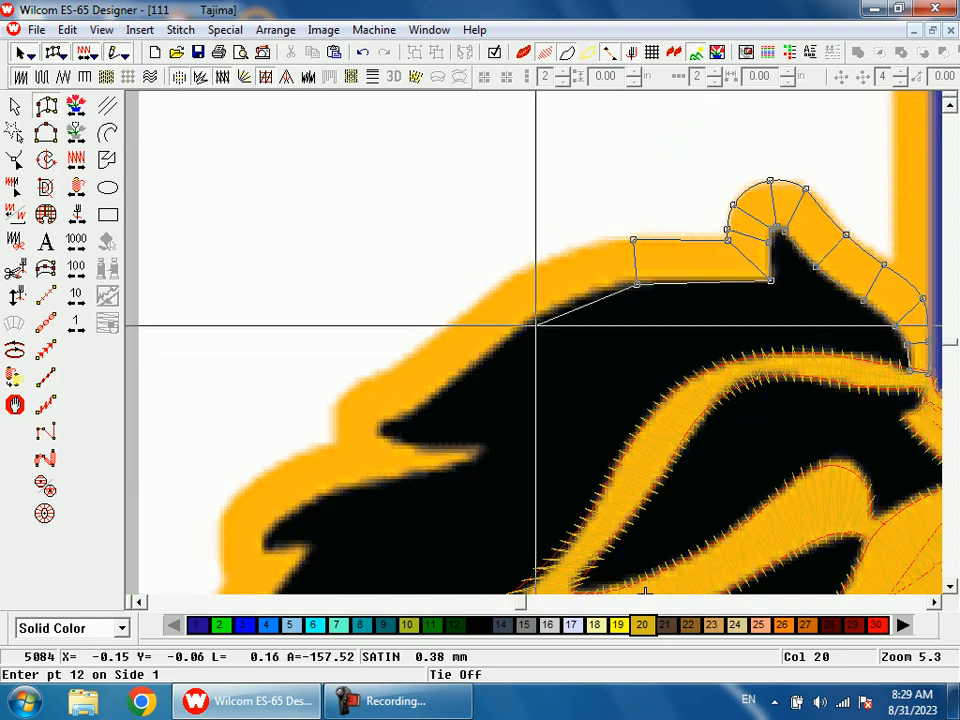
click(539, 315)
click(514, 276)
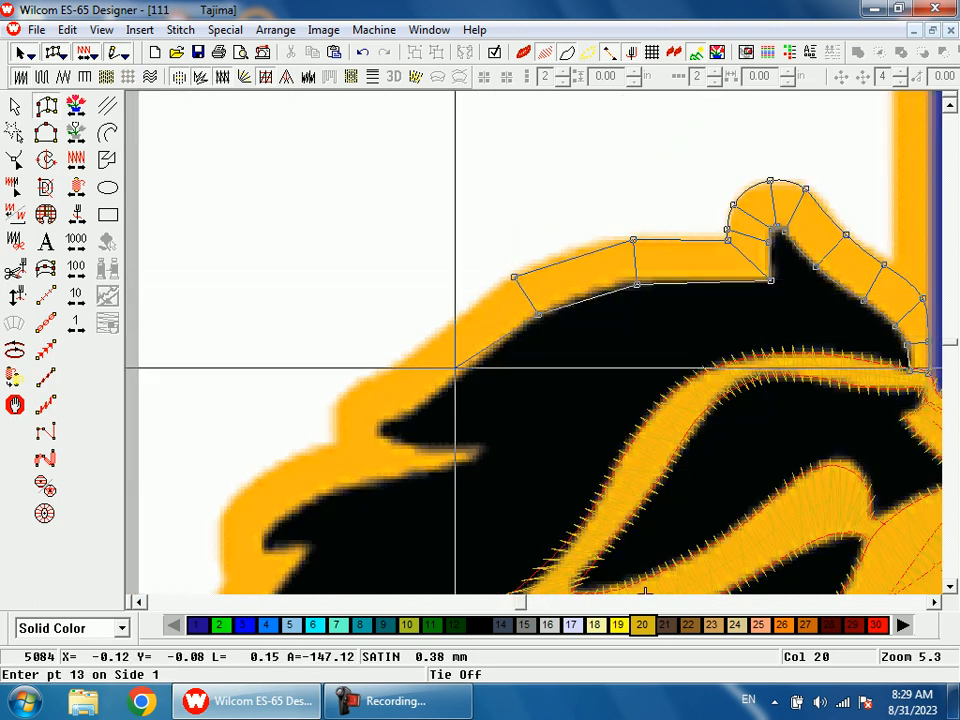
click(457, 375)
click(423, 345)
click(400, 410)
click(371, 381)
Carry the satin column around the bend at the first mane notch and finish it against the next outline section
key(shift+z)
key(b)
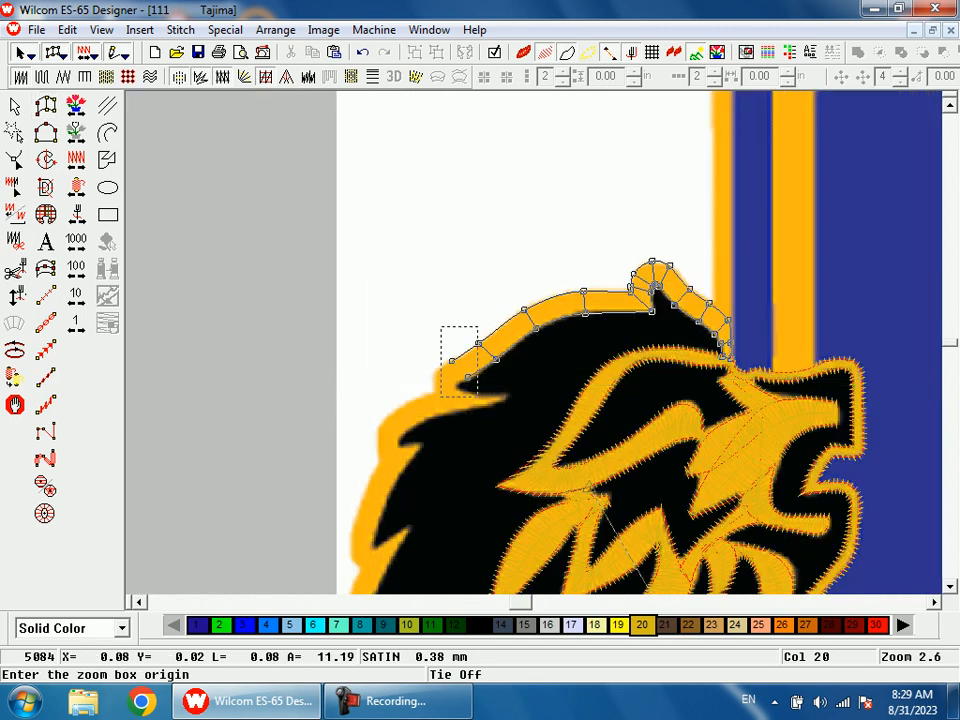
drag(450, 356, 336, 505)
click(478, 263)
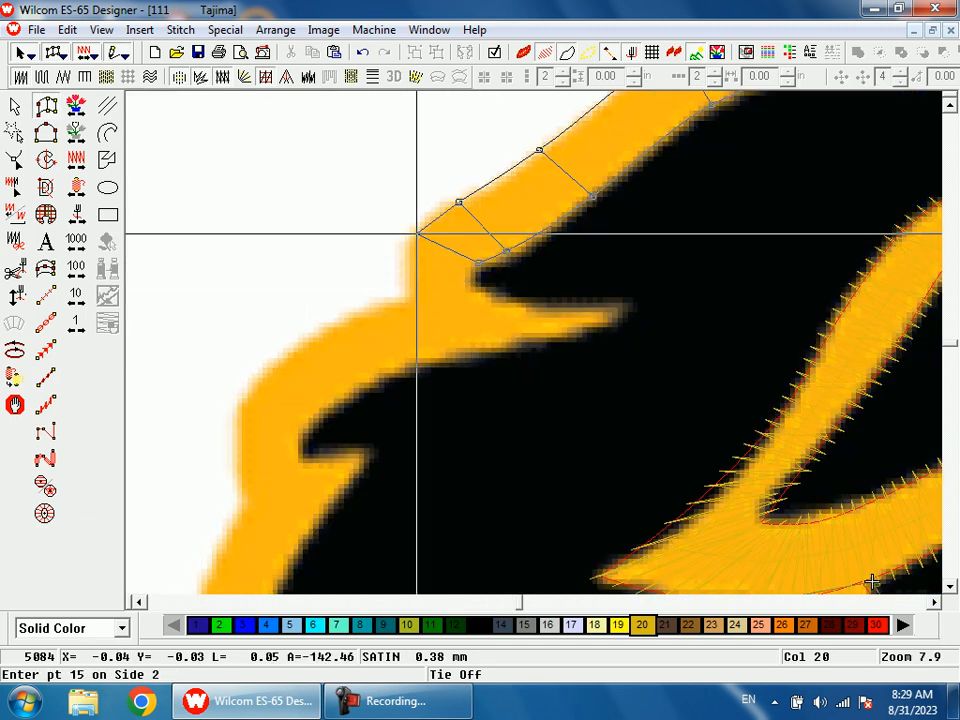
click(415, 232)
click(472, 274)
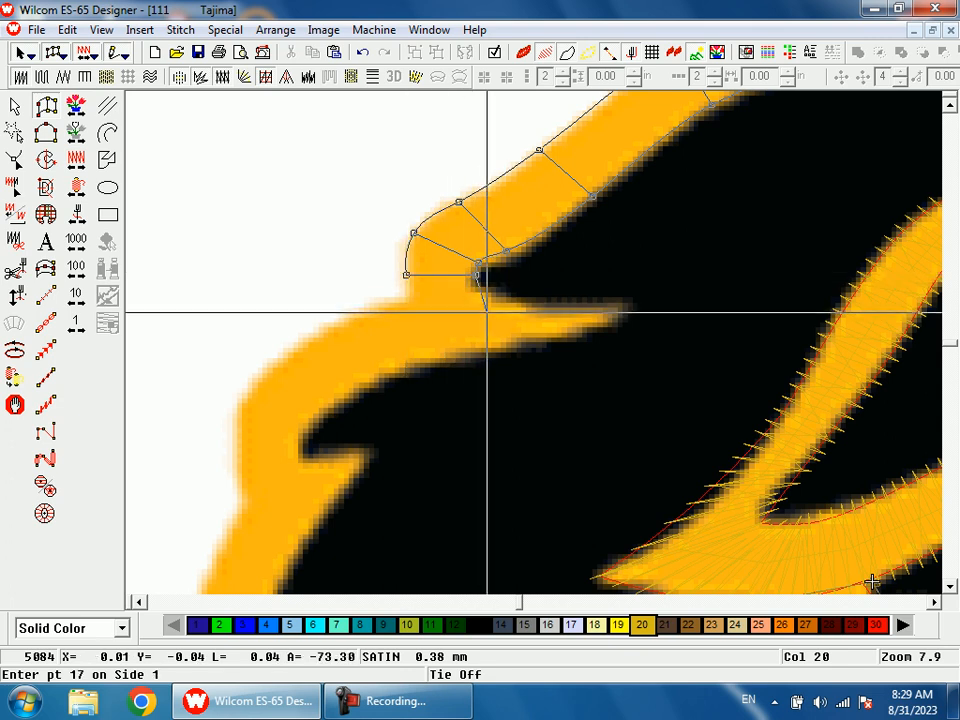
click(490, 306)
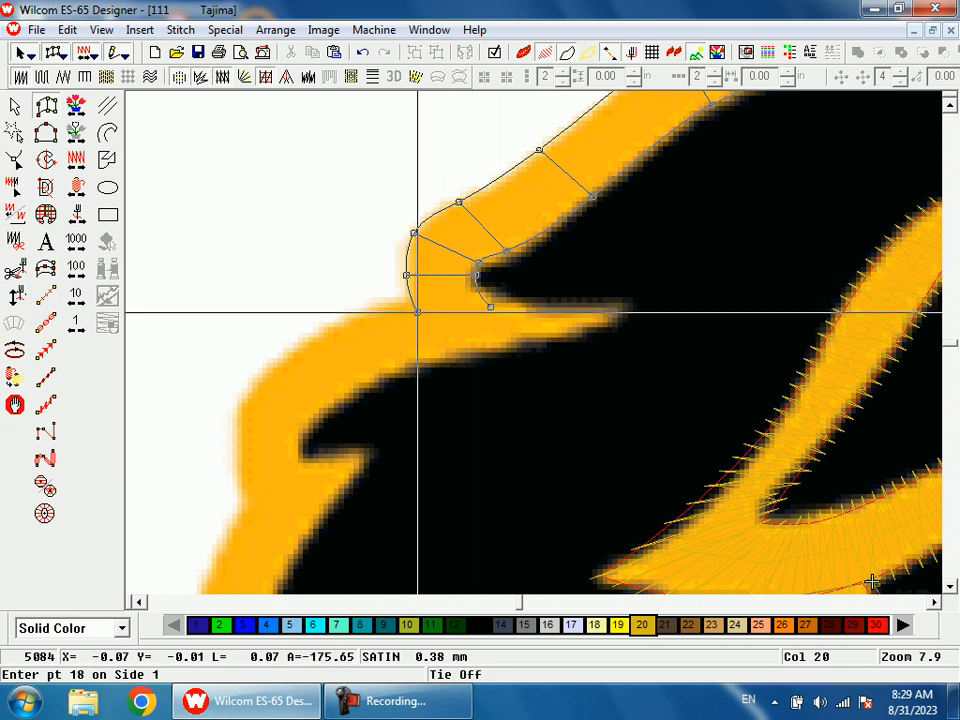
key(Return)
Start a 0.38 mm satin column at the tip of the first inward mane spike and trace past the previous column's end
key(shift+z)
key(shift+z)
key(b)
drag(476, 284, 550, 433)
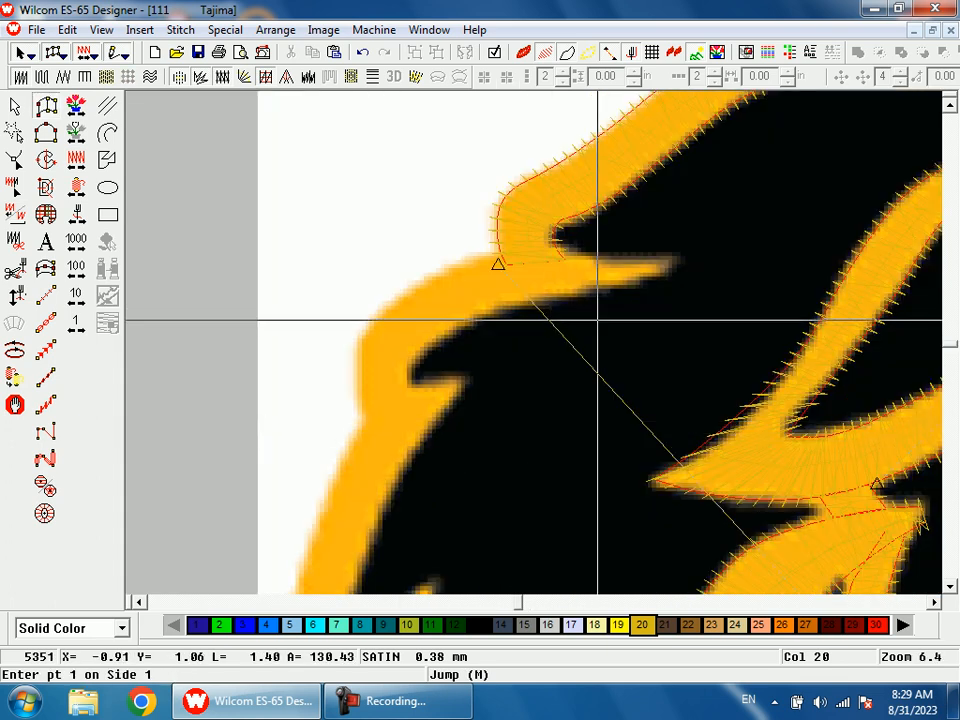
click(665, 257)
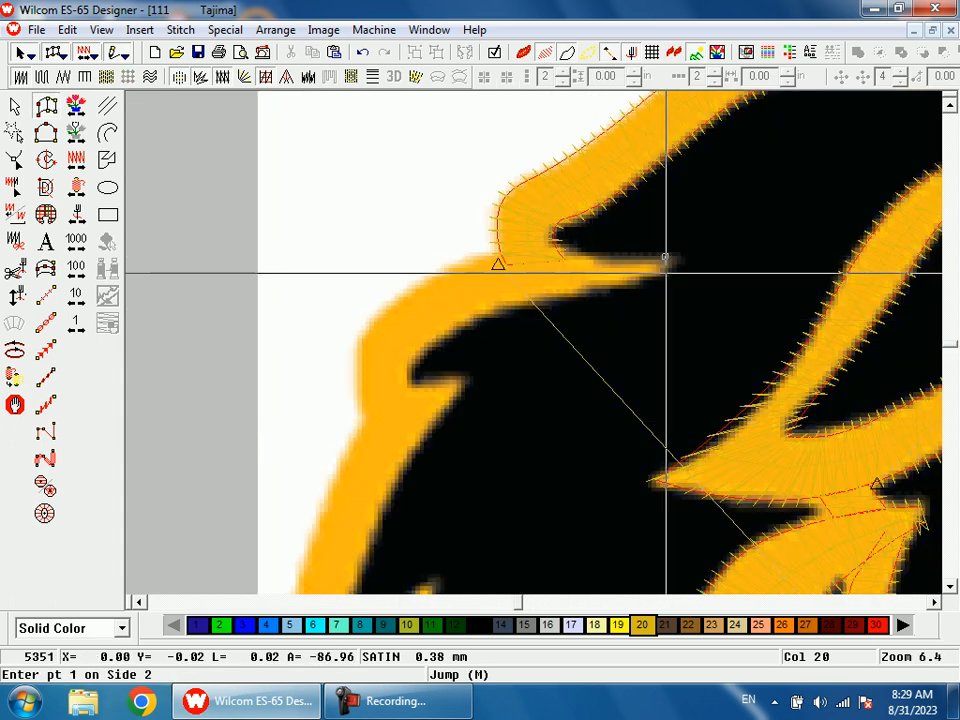
click(607, 289)
click(557, 250)
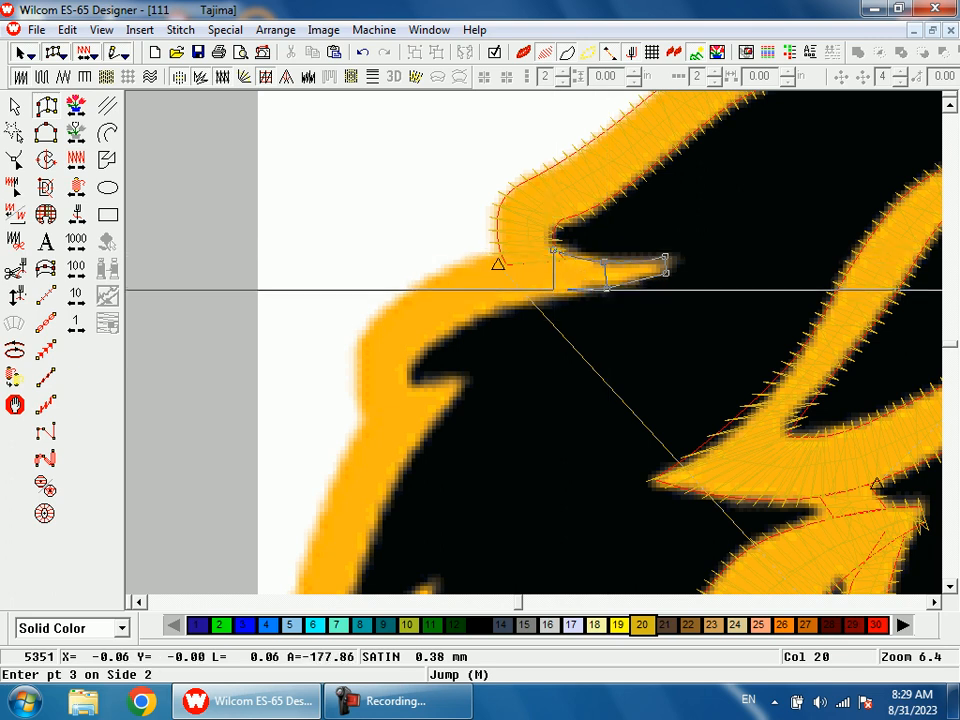
click(557, 293)
click(483, 258)
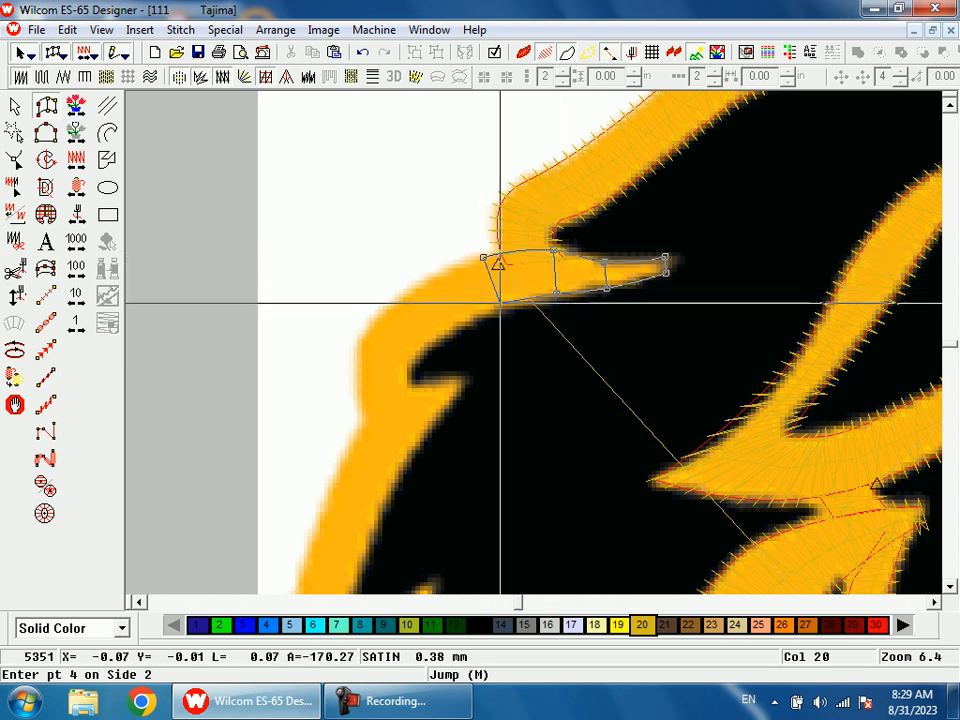
click(502, 303)
Complete the column around the mane's curve to the second notch and move its entry point to the previous column's end
click(408, 297)
click(441, 340)
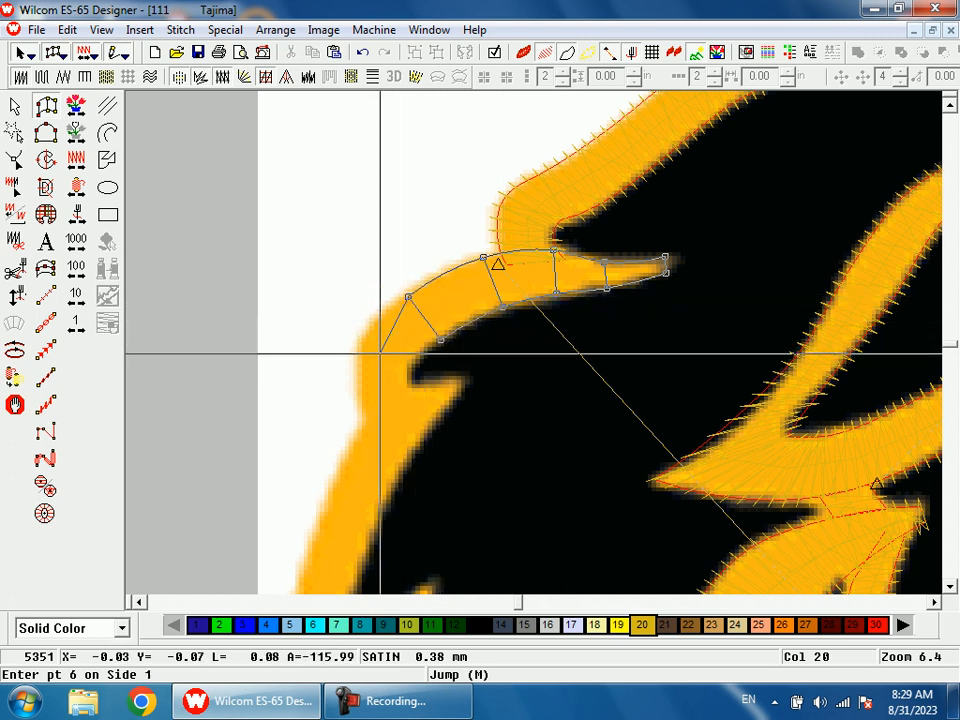
click(361, 339)
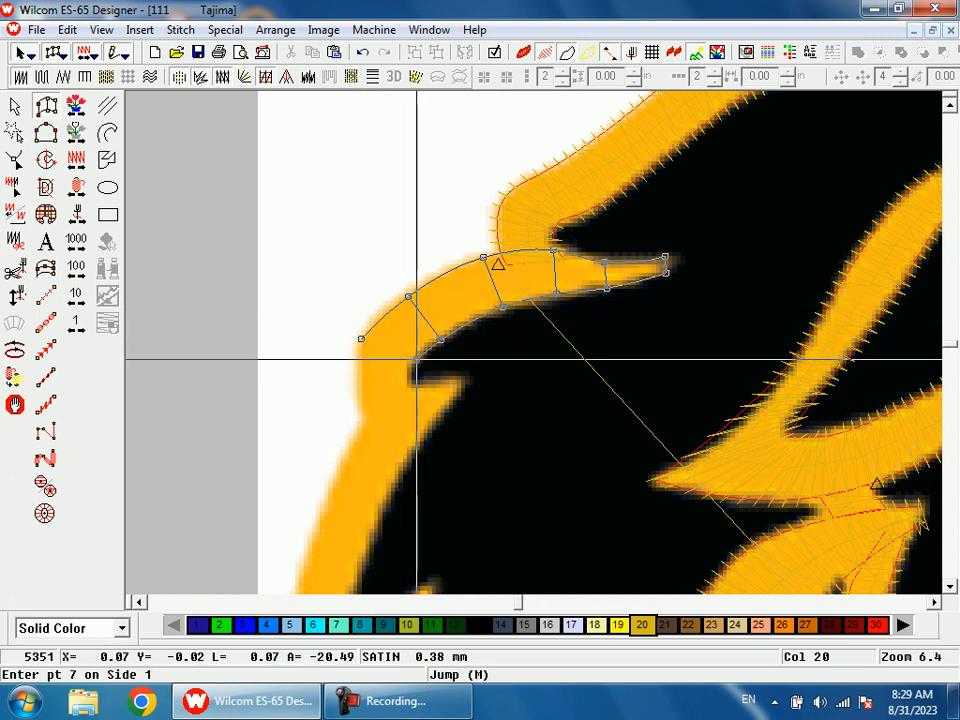
click(357, 389)
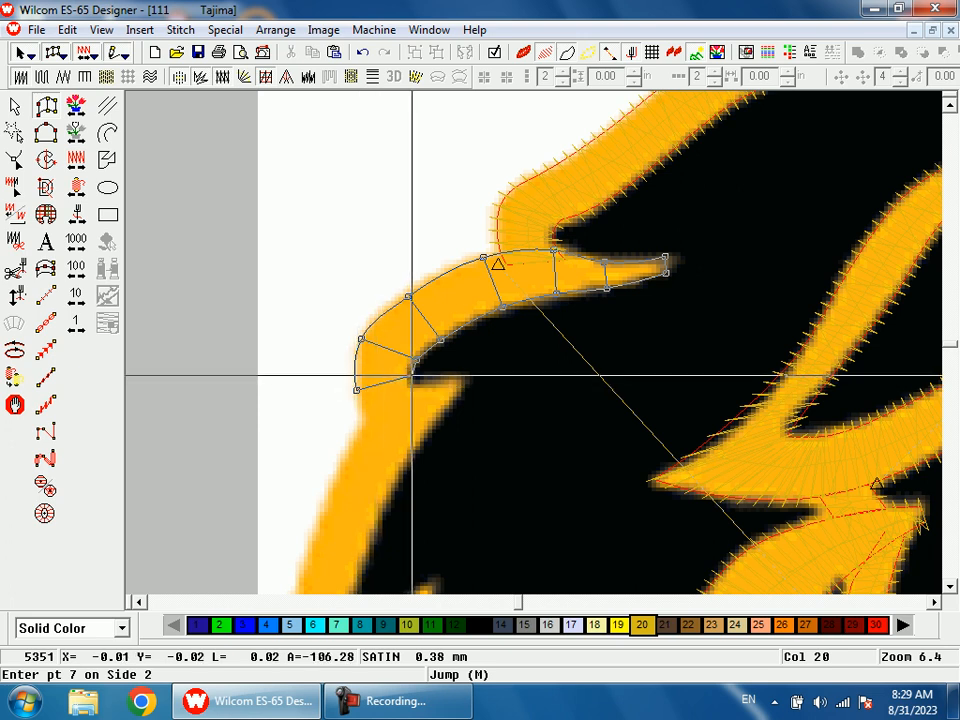
click(372, 427)
click(416, 391)
key(Return)
key(h)
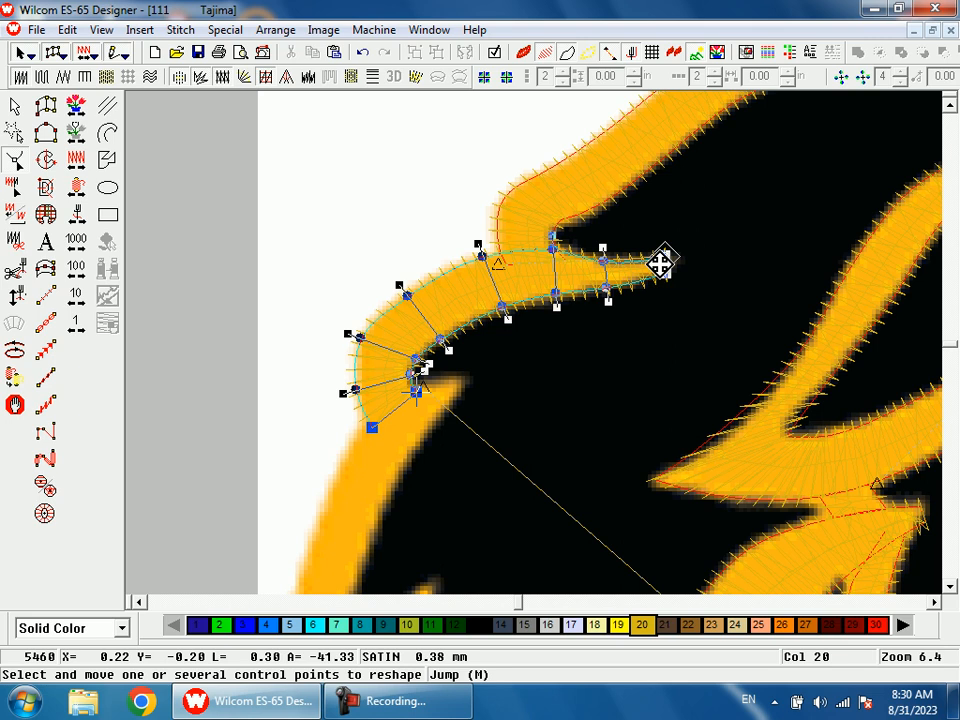
key(Escape)
Start a 0.38 mm satin column at the second inward mane spike's tip and trace down the back of the mane
key(shift+z)
key(shift+z)
key(b)
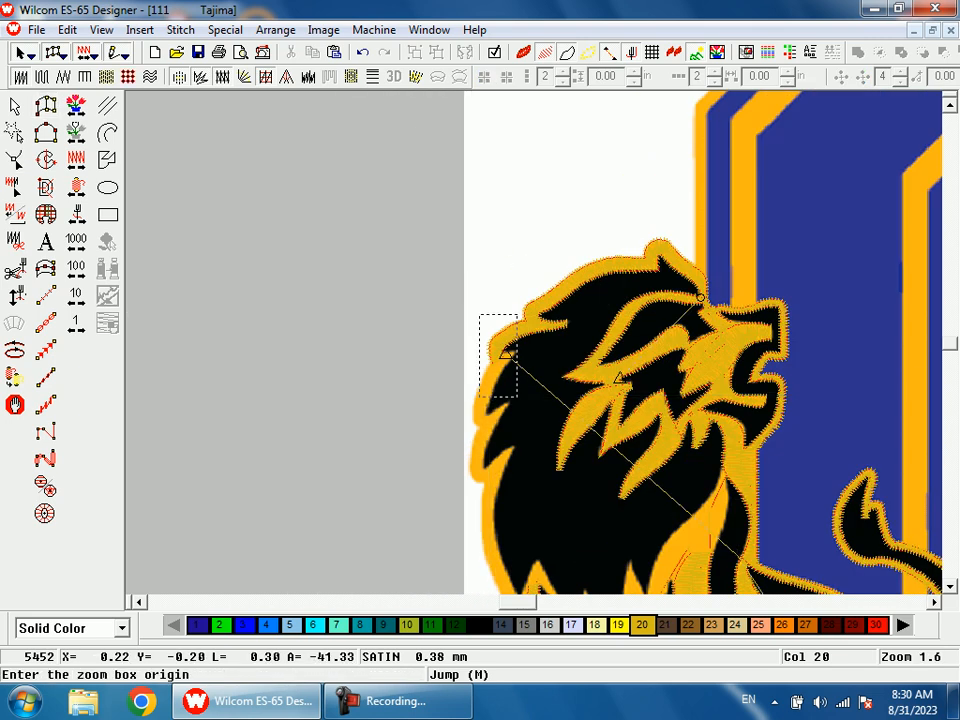
drag(445, 311, 575, 451)
click(549, 229)
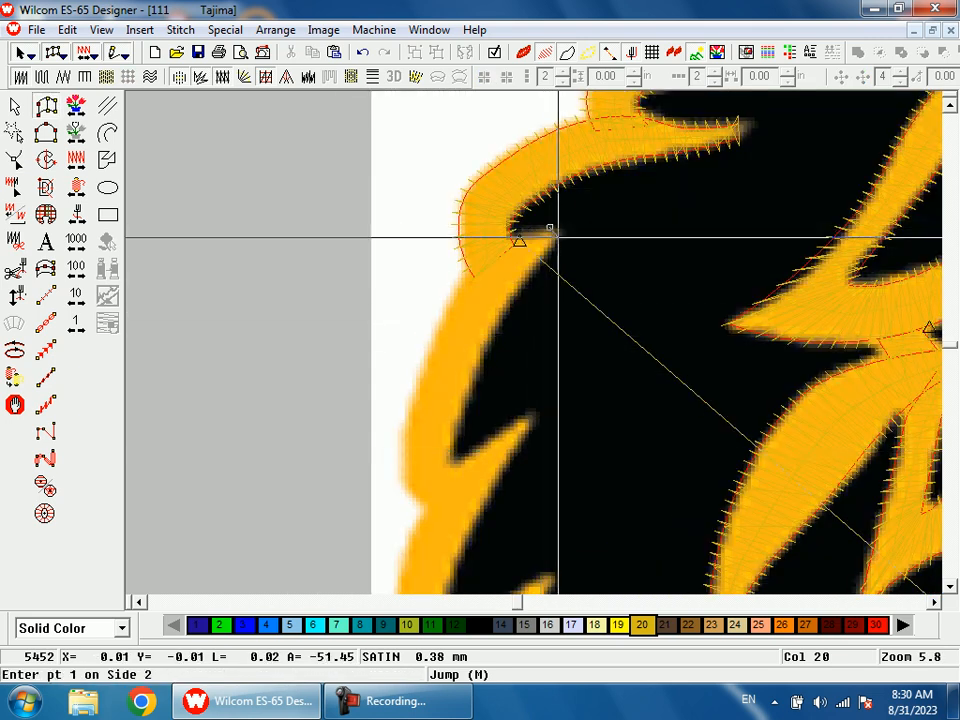
click(559, 240)
click(491, 248)
click(530, 273)
right_click(450, 309)
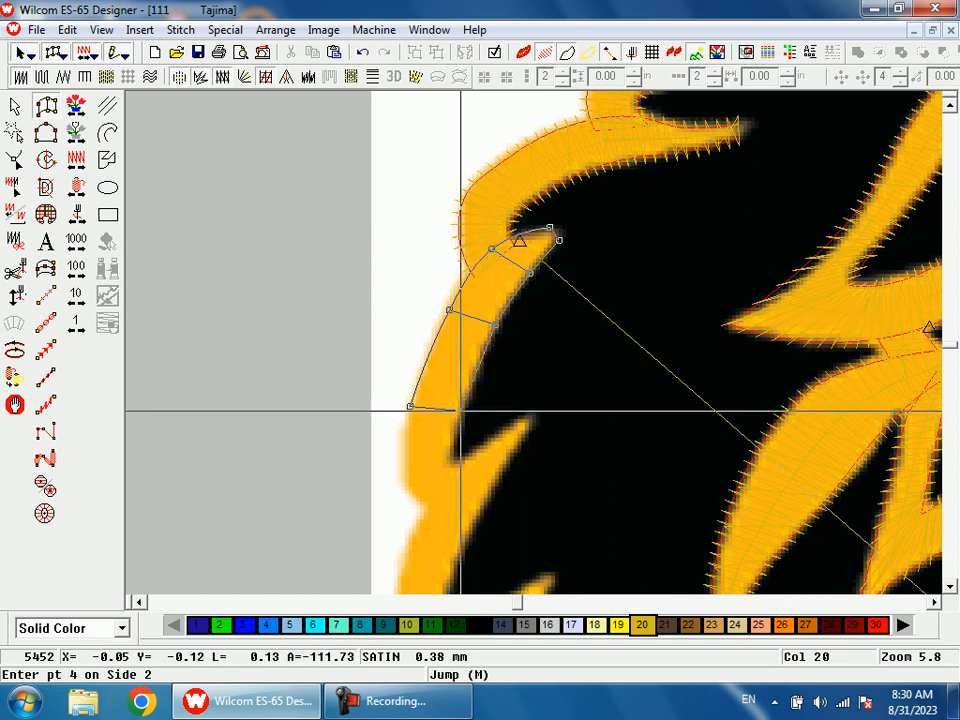
Complete the second spike's column down to the third notch and move its entry point to the previous column's end
scroll(463, 410, down, 2)
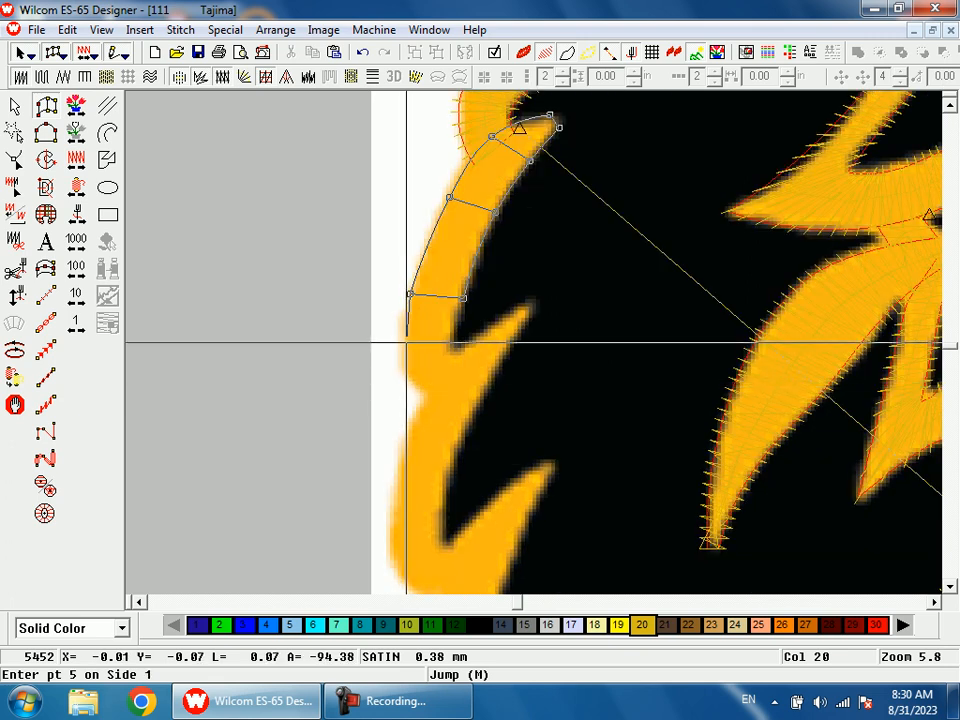
click(455, 335)
click(411, 383)
click(455, 344)
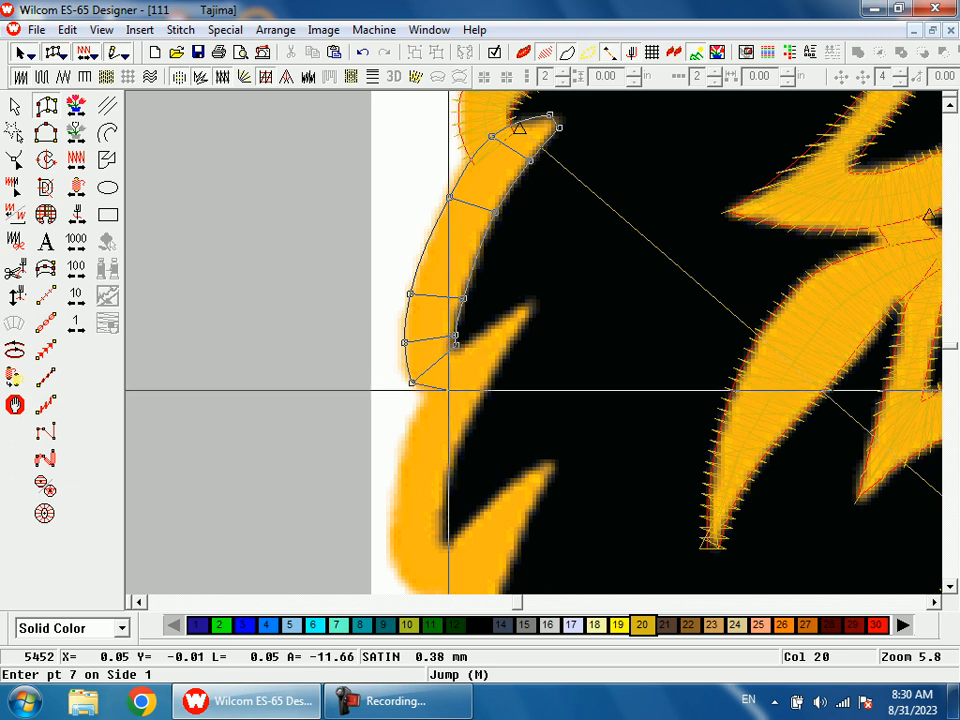
click(434, 401)
click(464, 358)
key(Return)
scroll(540, 300, up, 1)
key(h)
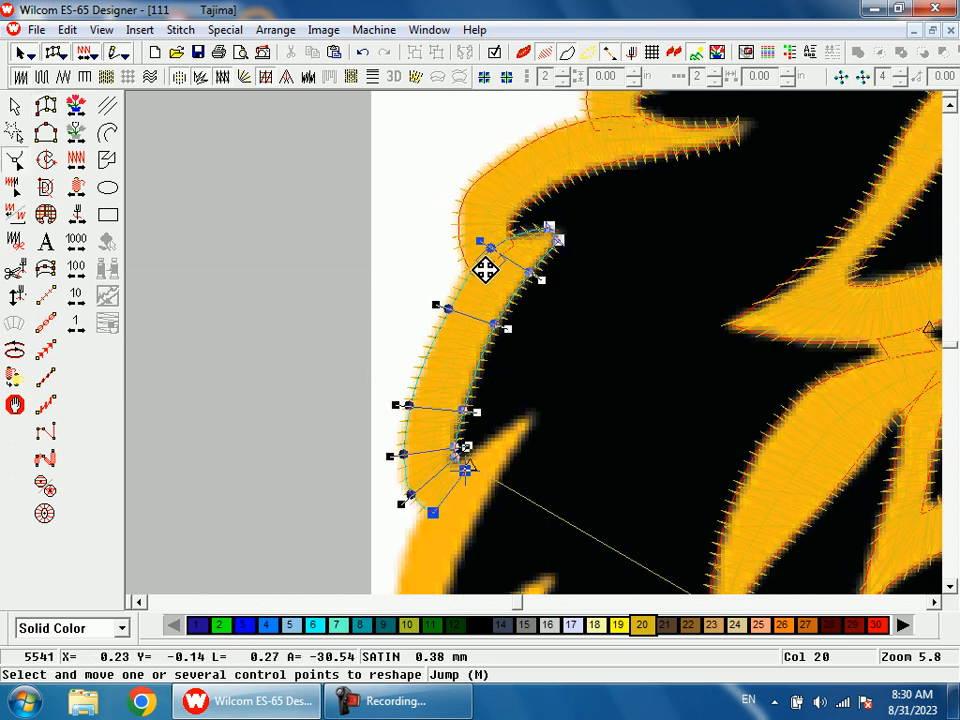
drag(485, 270, 486, 269)
Start a 0.38 mm satin column at the third inward mane spike's tip and trace it down the back of the mane
scroll(521, 327, down, 1)
key(space)
click(521, 304)
click(530, 314)
click(440, 372)
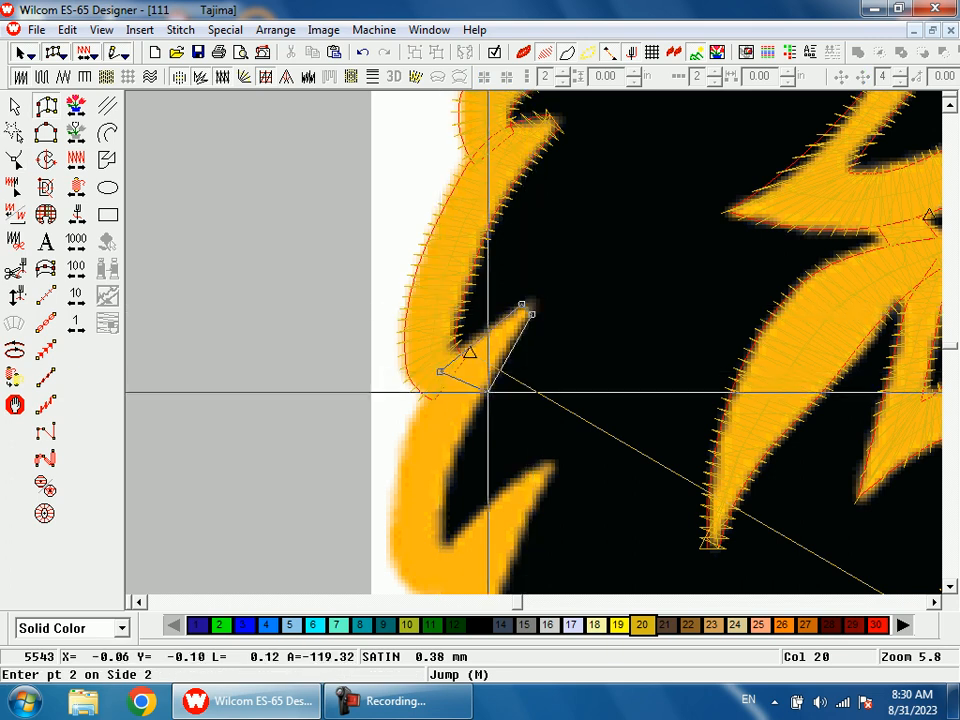
click(481, 391)
scroll(401, 392, down, 1)
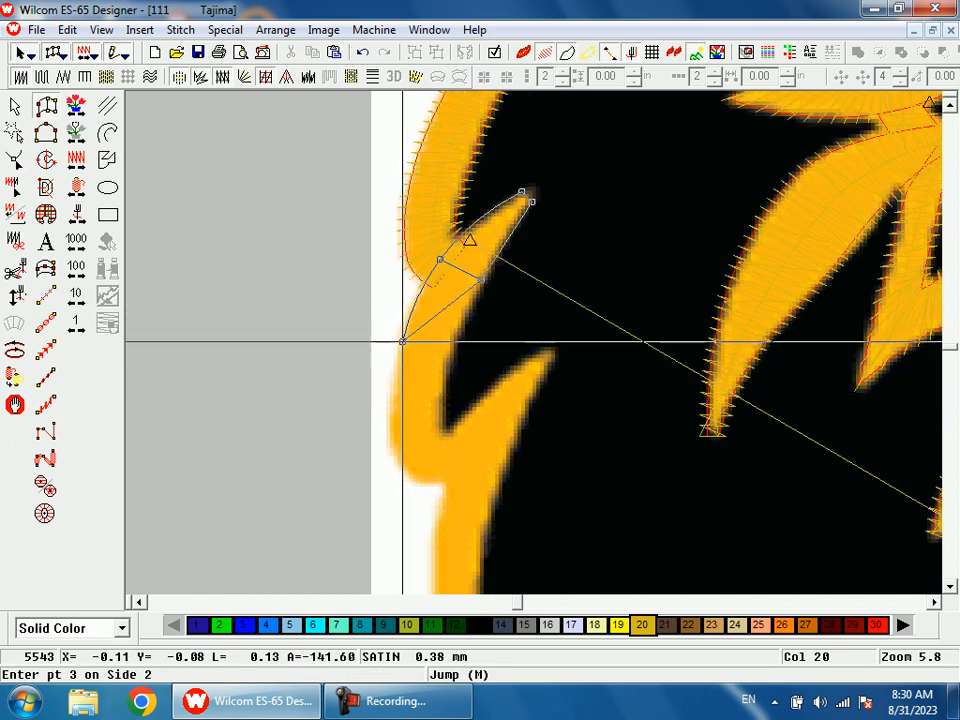
key(shift+z)
key(b)
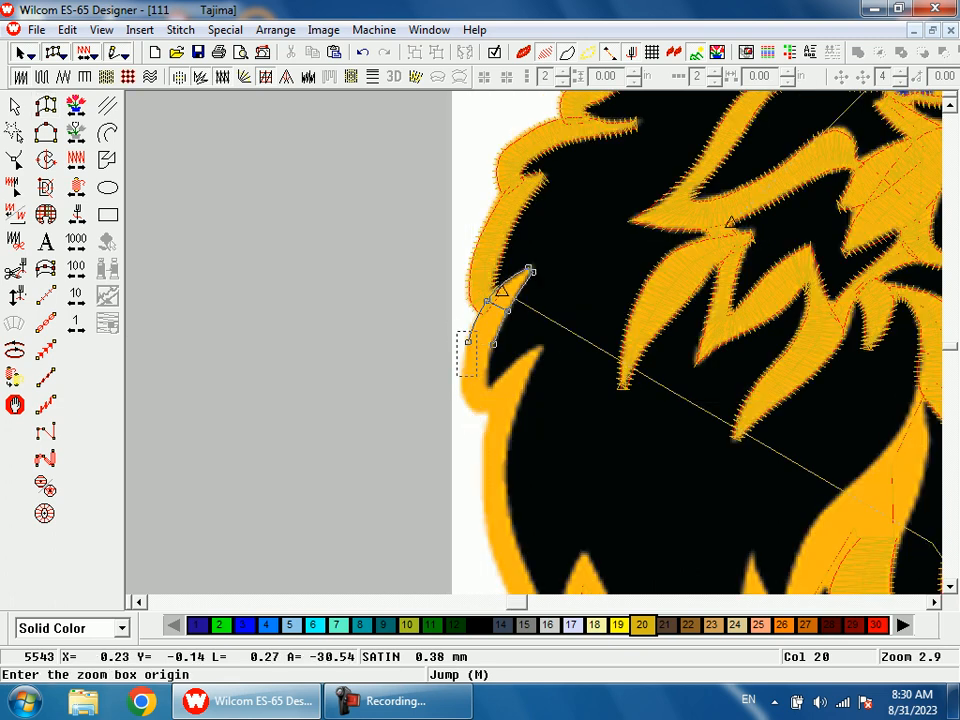
drag(456, 332, 502, 463)
click(468, 279)
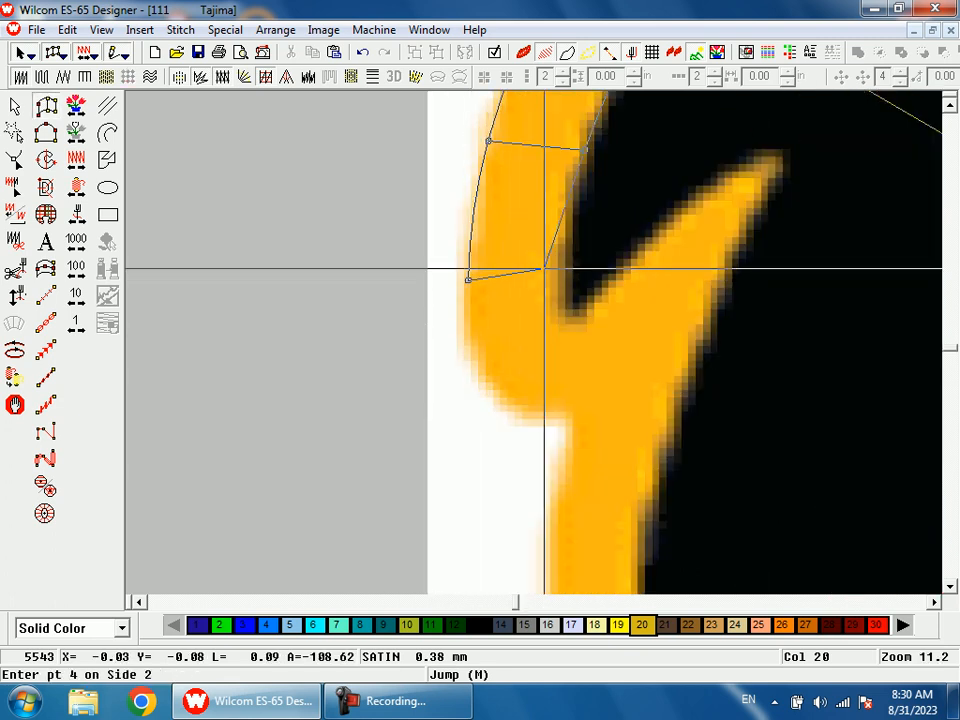
Complete the third spike's column around the curve to the fourth notch and move its entry point to the previous column's end
click(562, 275)
click(478, 358)
click(562, 306)
click(543, 414)
click(566, 316)
click(588, 413)
click(601, 318)
key(Return)
key(shift+z)
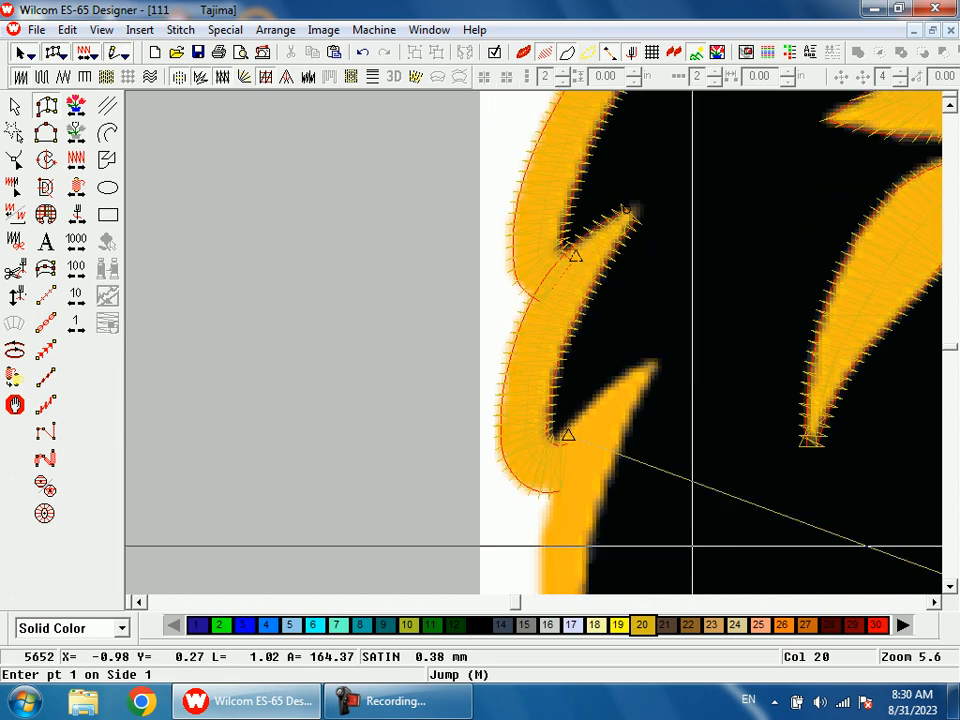
key(h)
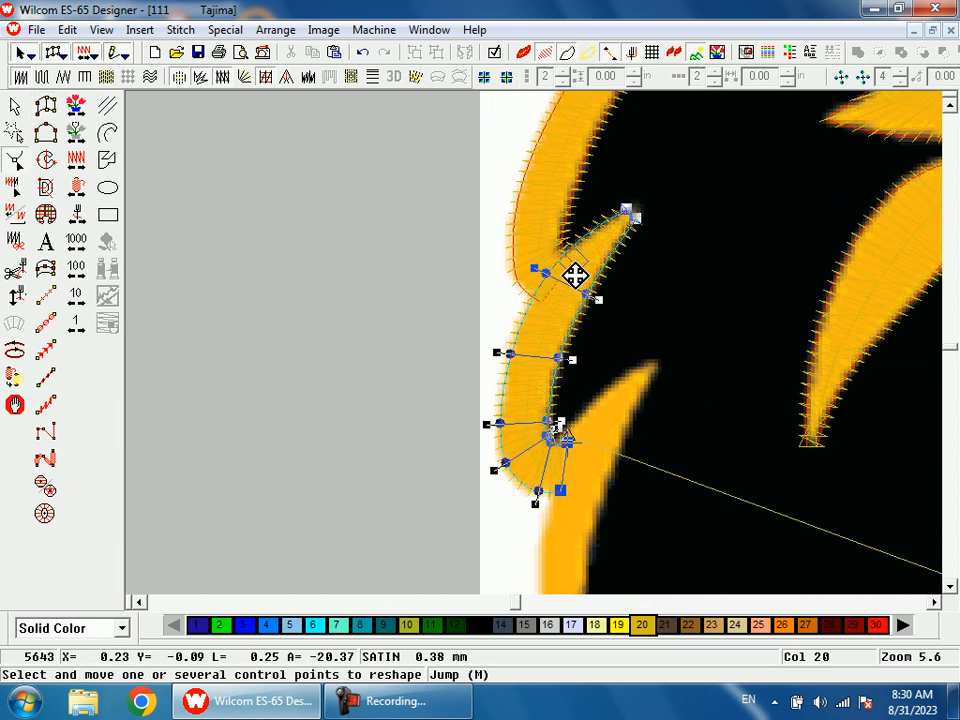
key(Escape)
Start a 0.38 mm satin column at the fourth inward spike's tip and trace down the long lower mane curve
key(shift+z)
key(shift+z)
key(b)
drag(520, 318, 573, 437)
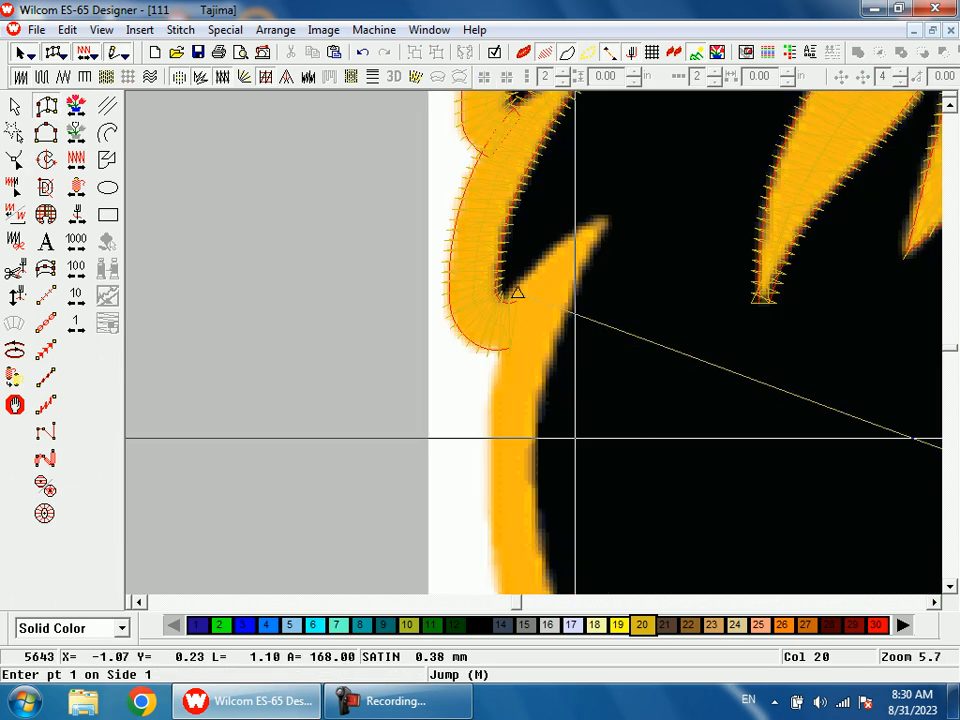
click(599, 215)
click(608, 222)
click(526, 283)
click(491, 408)
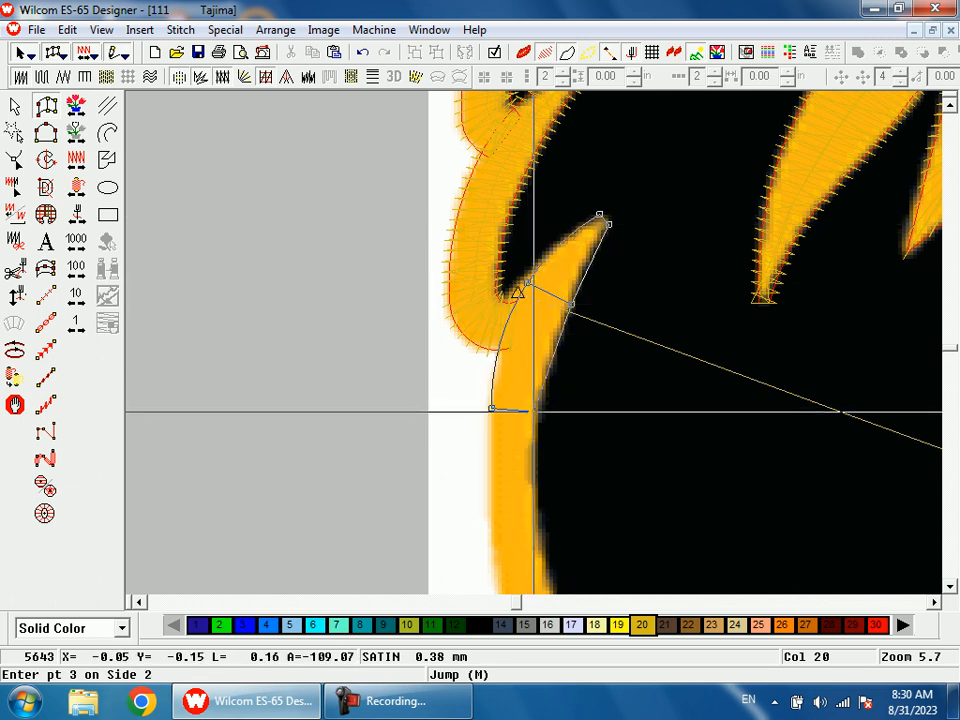
scroll(540, 410, down, 3)
click(510, 398)
scroll(561, 390, down, 1)
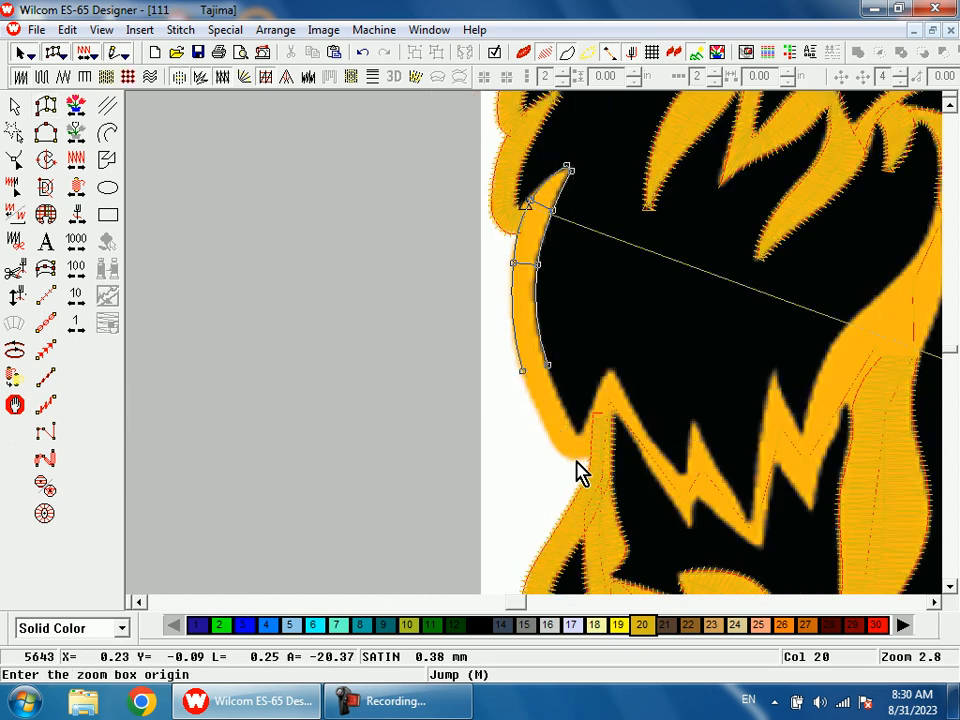
Continue the column around the mane's lower bend and up to the first zigzag peak
scroll(579, 467, up, 2)
click(476, 466)
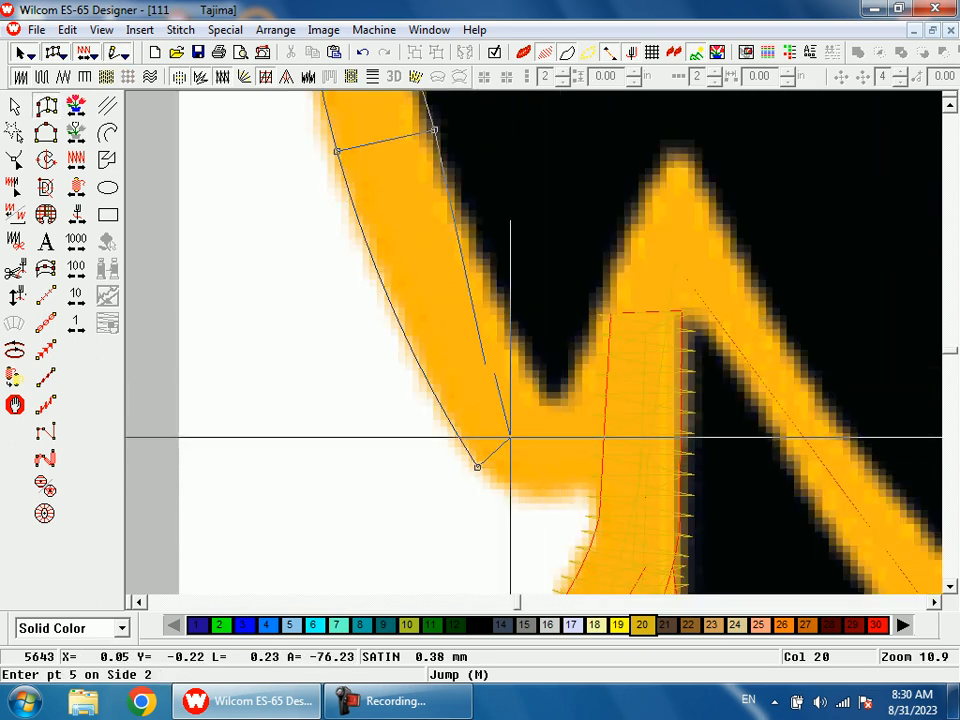
click(543, 393)
click(564, 489)
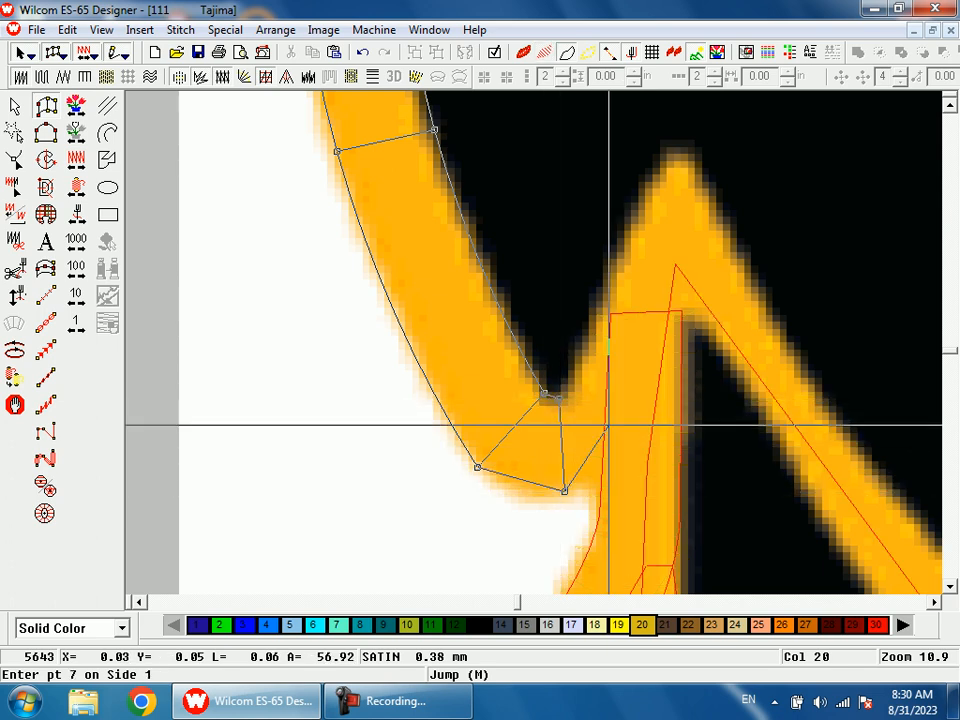
click(637, 443)
click(566, 387)
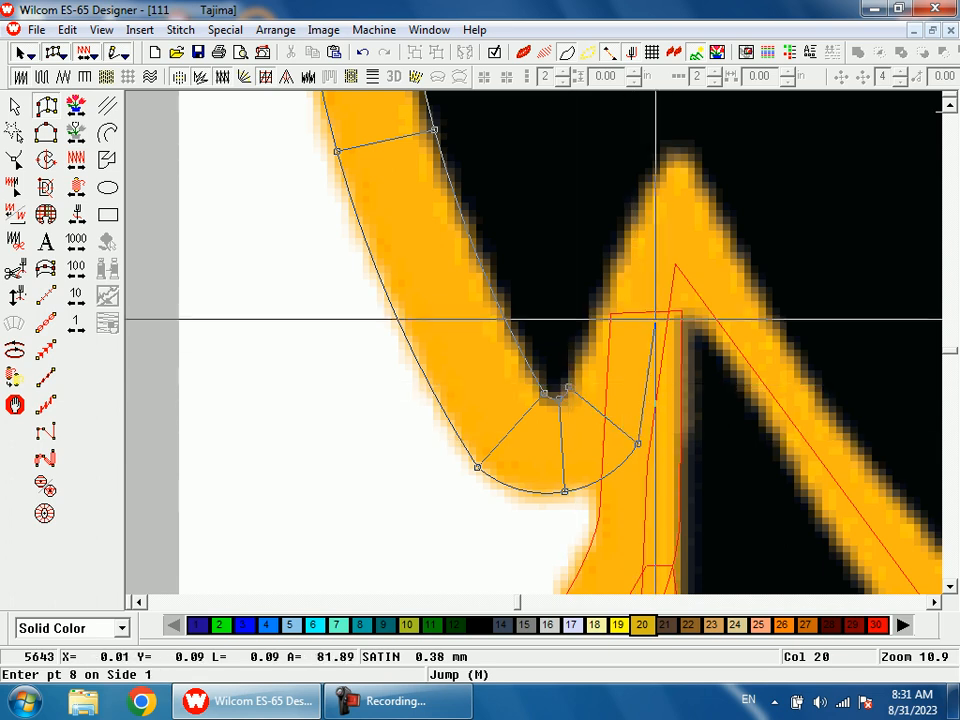
click(673, 125)
Trace the column down the first zigzag stroke to its lower tip and complete it
key(shift+z)
key(shift+z)
key(b)
drag(549, 285, 585, 380)
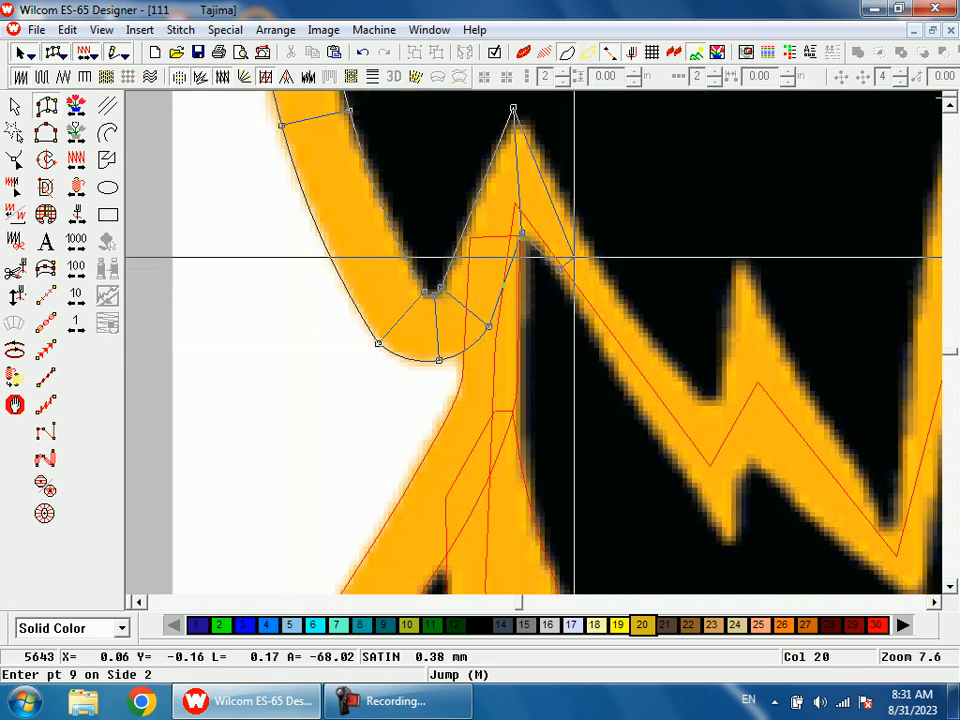
click(590, 250)
click(637, 404)
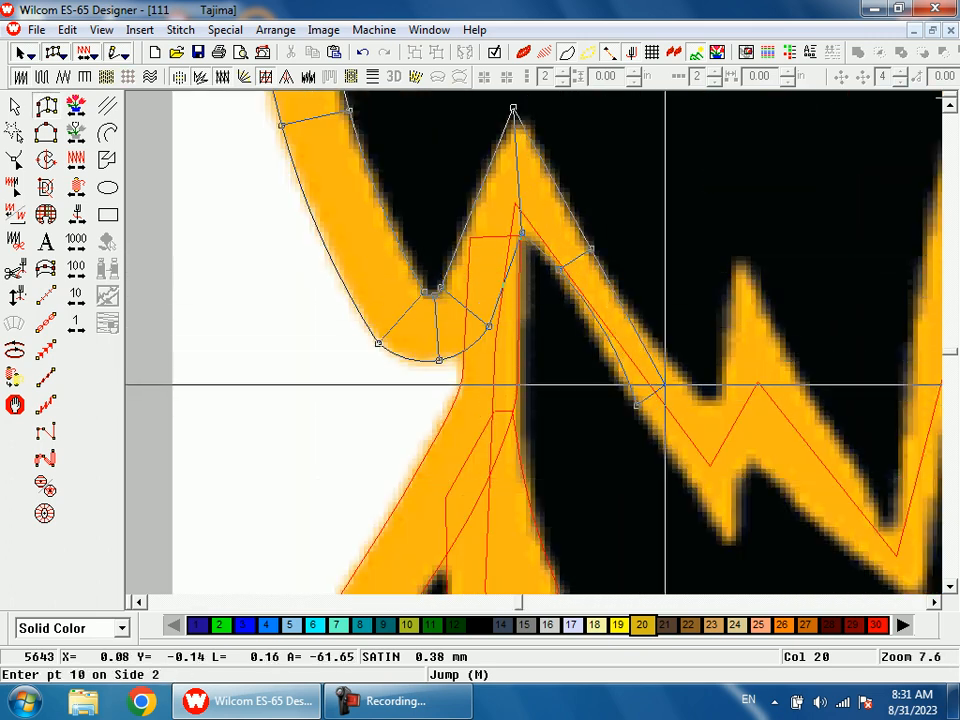
click(680, 379)
click(687, 480)
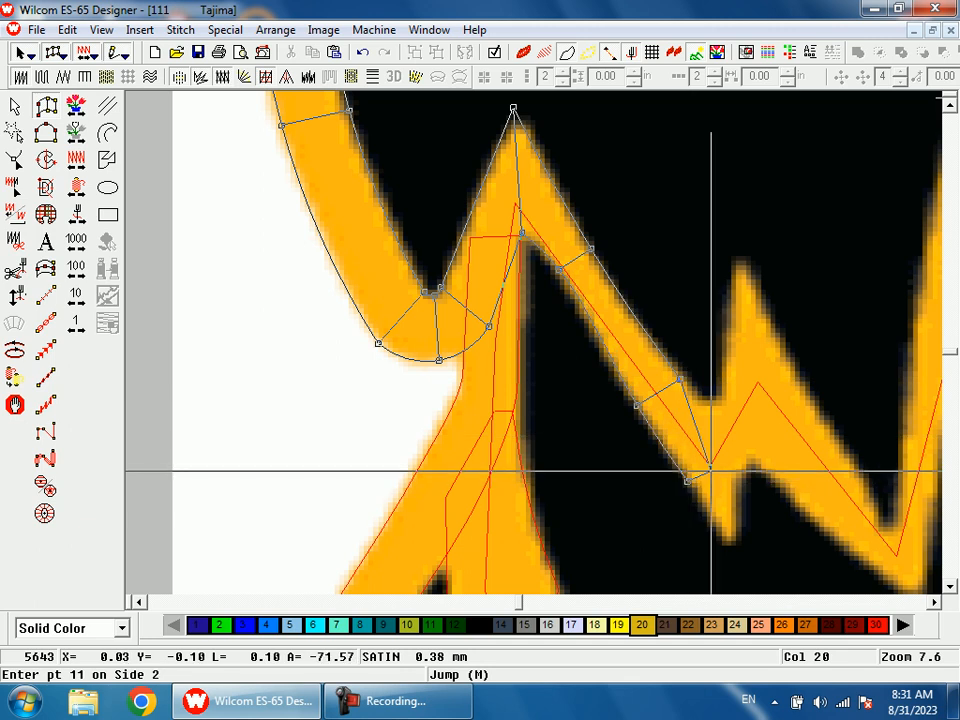
click(734, 545)
key(Return)
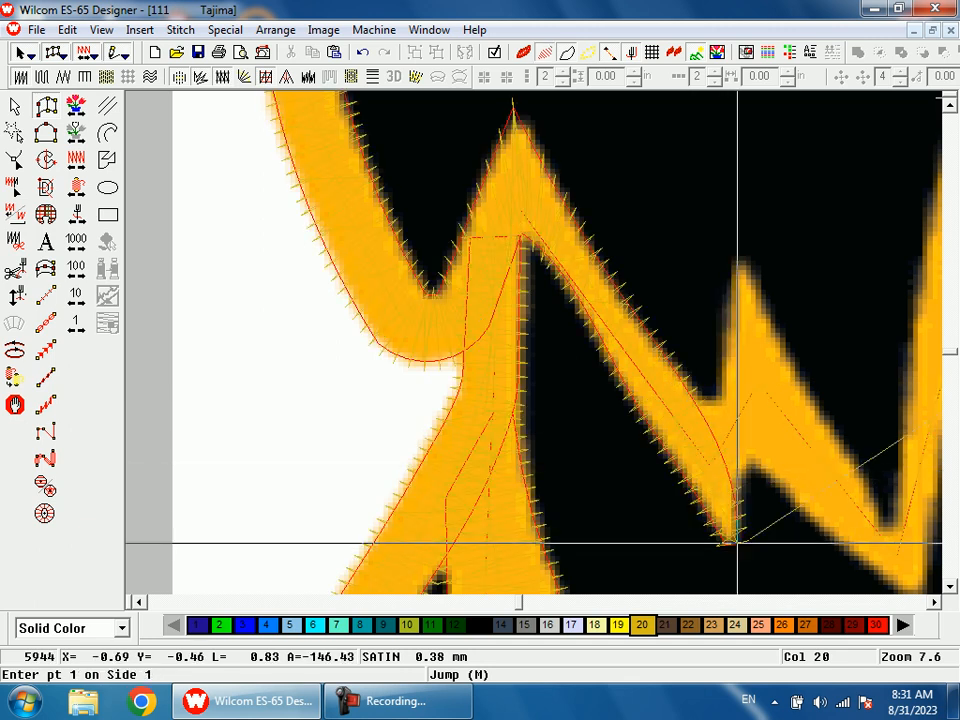
Refine the control points at the first zigzag peak and move the column's entry and exit points to the adjoining notches
key(h)
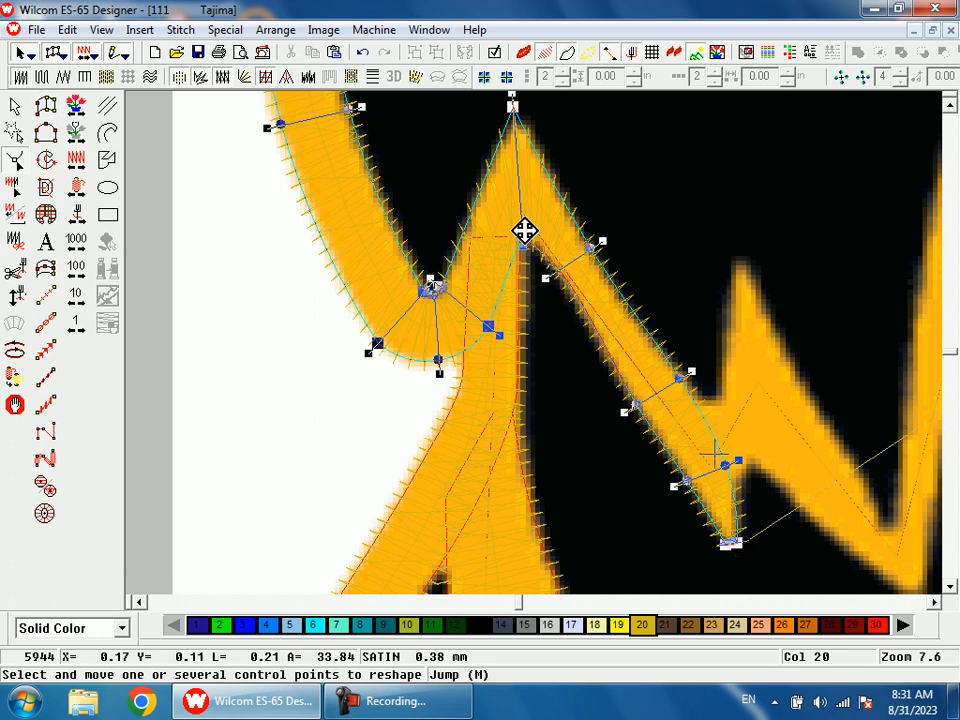
drag(529, 225, 528, 230)
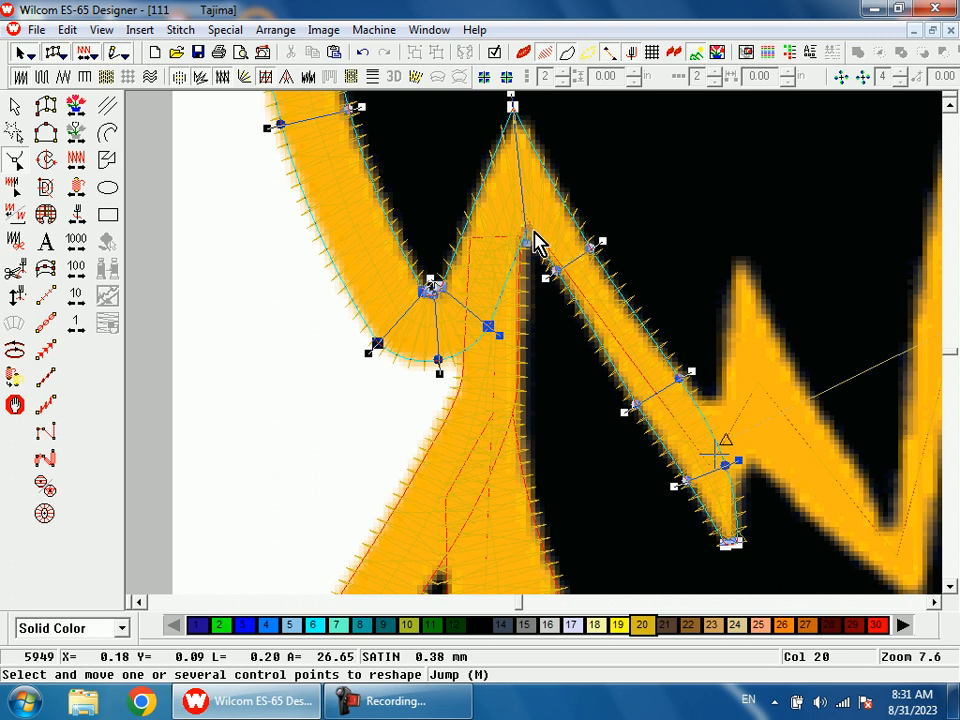
drag(516, 112, 527, 223)
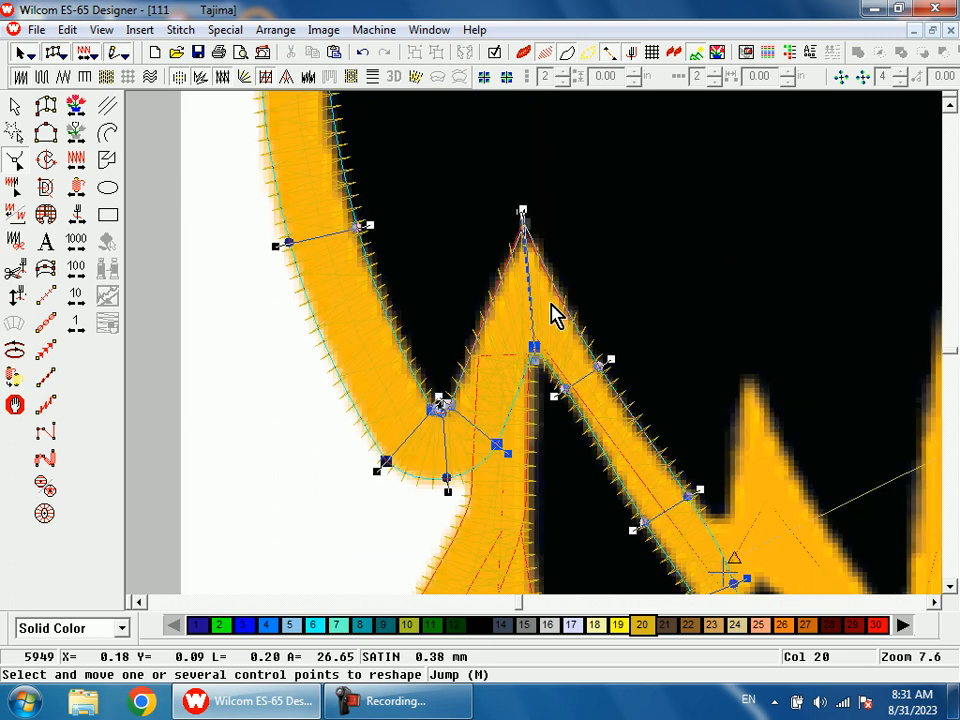
key(shift+z)
scroll(529, 231, up, 2)
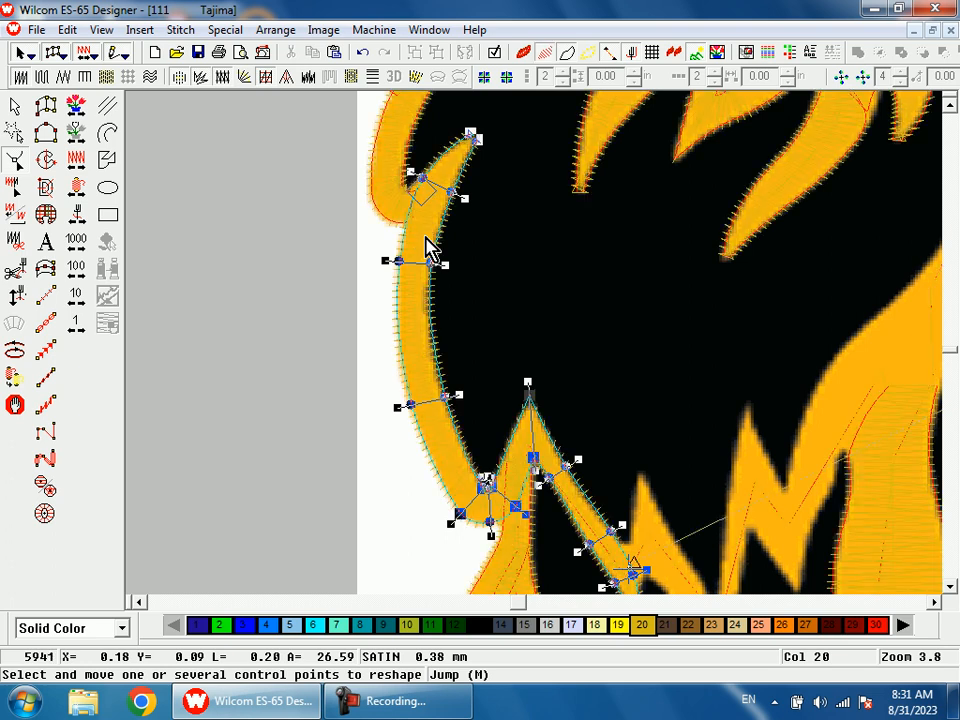
key(shift+z)
key(Escape)
Digitize a short 0.38 mm satin column bridging the first zigzag stroke and the base of the second spike
key(shift+z)
key(b)
drag(564, 342, 582, 430)
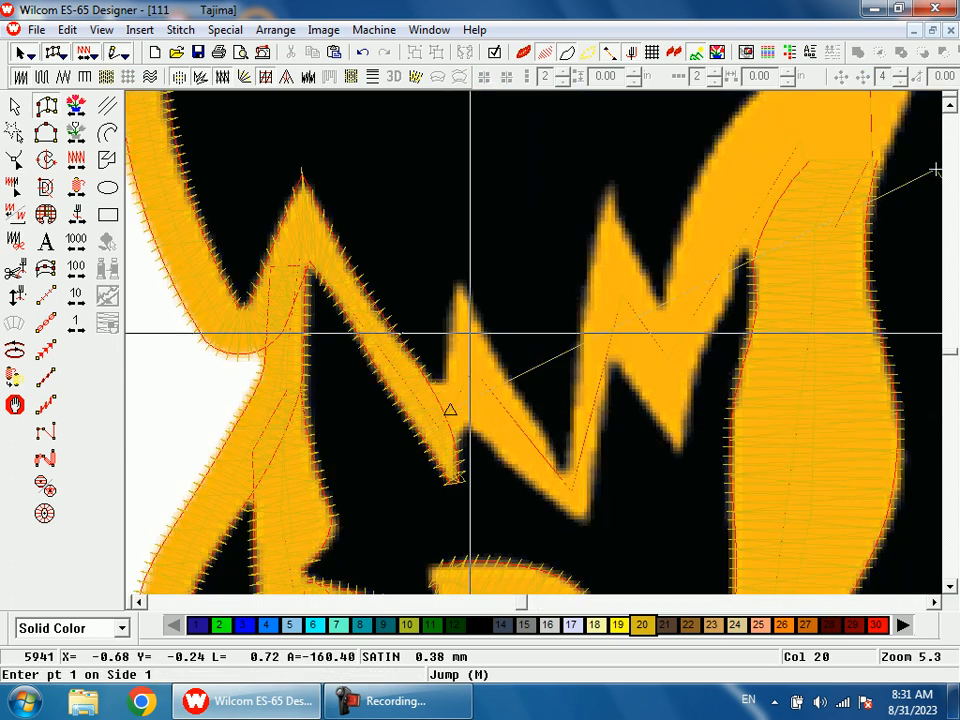
click(454, 437)
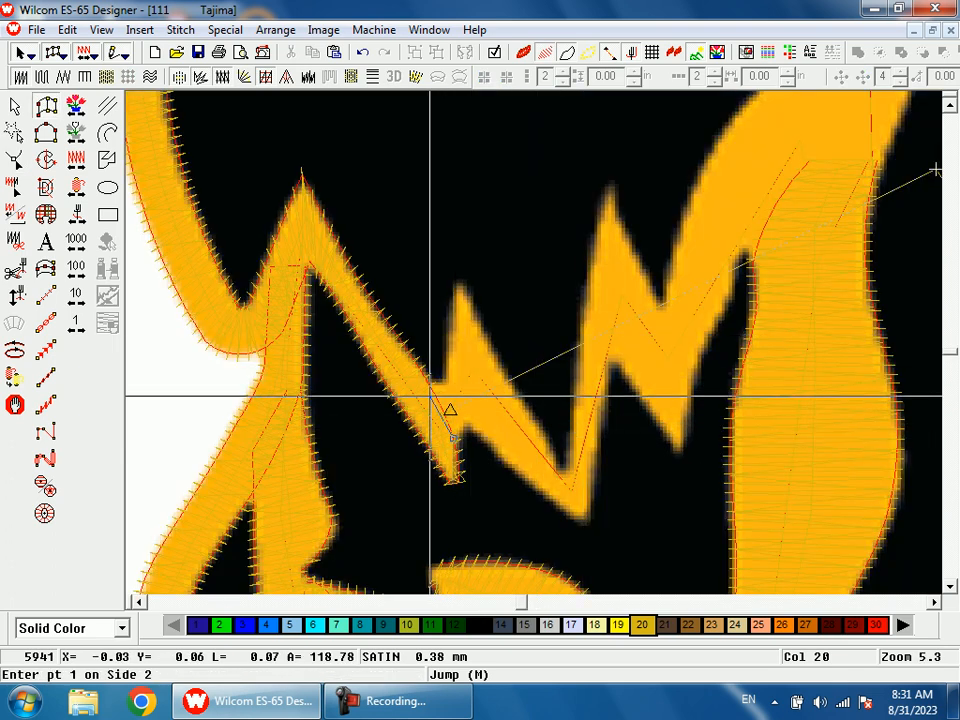
click(427, 386)
click(472, 418)
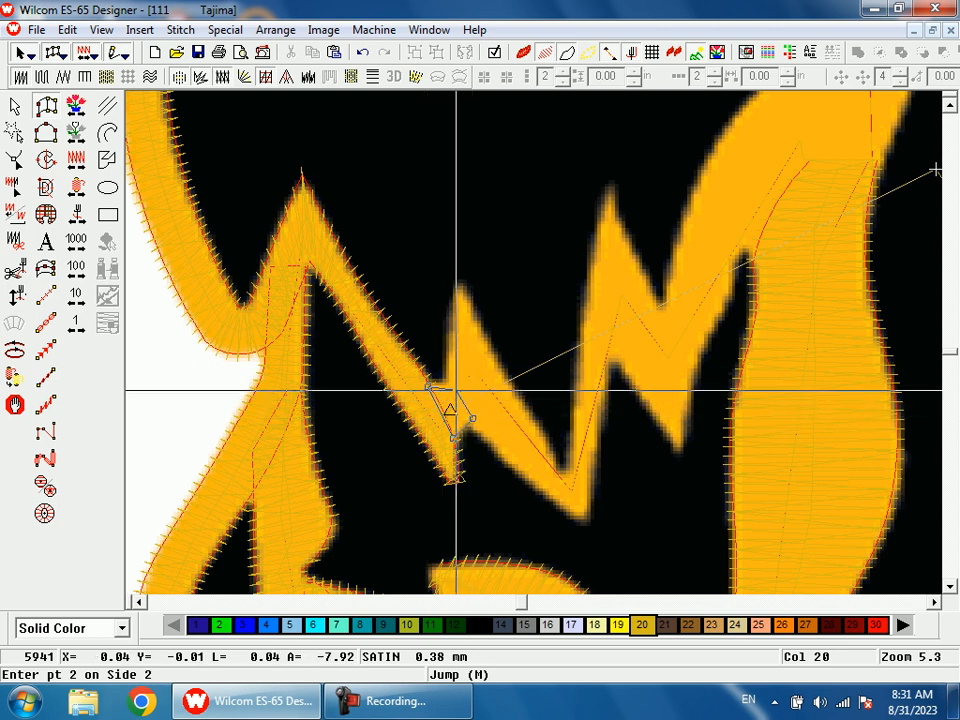
Start a 0.38 mm satin column at the second zigzag spike's tip and trace both edges down its slope
click(455, 289)
click(458, 368)
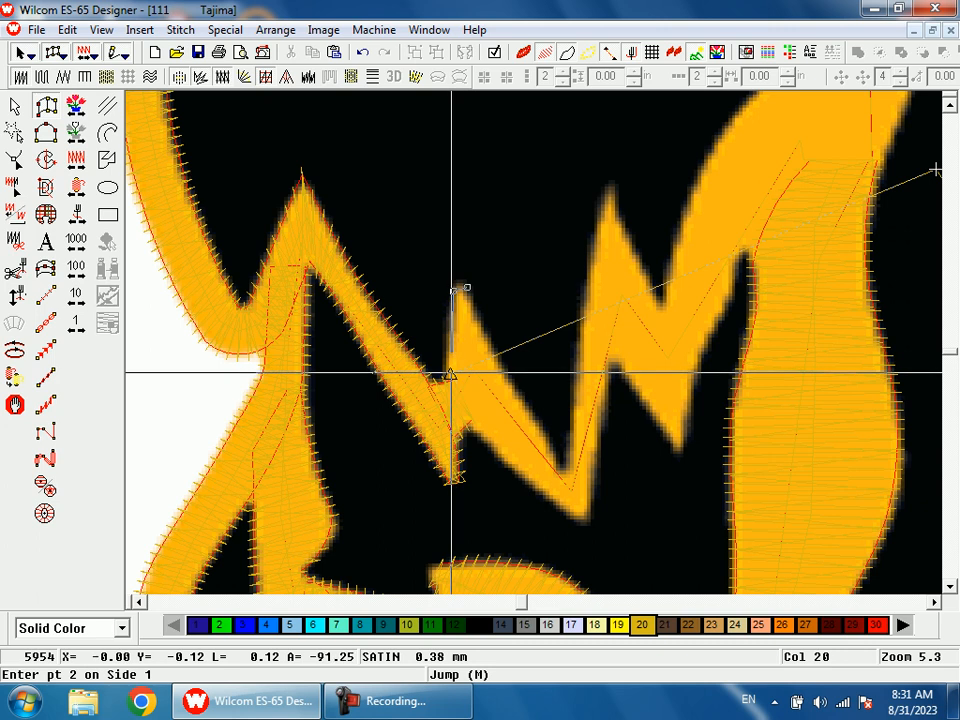
click(493, 357)
click(483, 438)
click(521, 414)
Continue the second spike's column down to the zigzag's lower corner, pairing its outer tip with the inner notch
key(shift+z)
key(b)
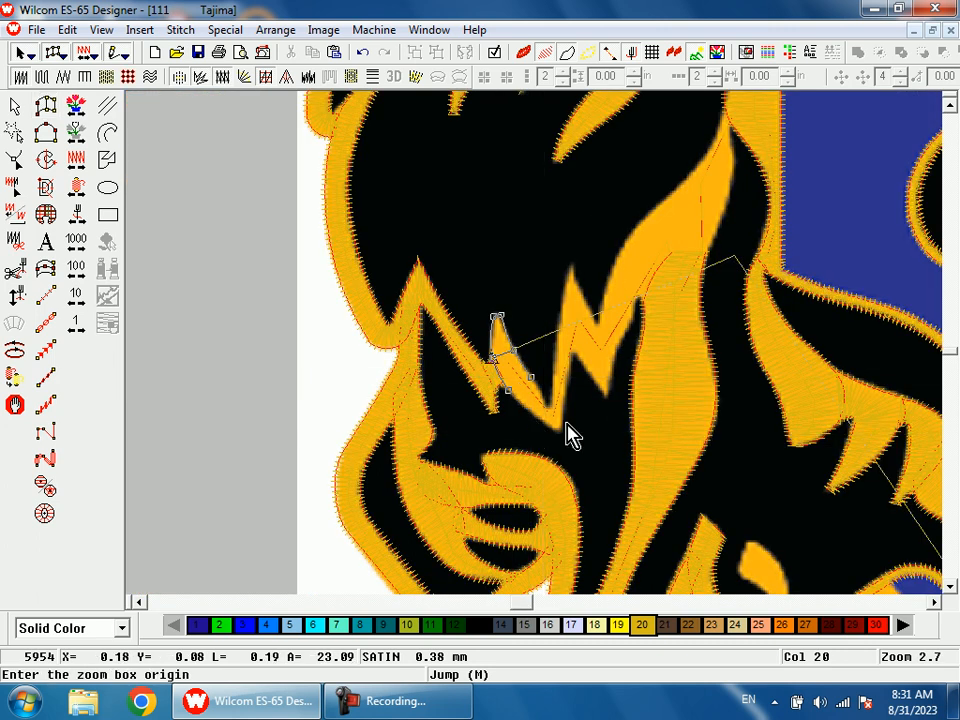
drag(516, 334, 580, 465)
click(443, 367)
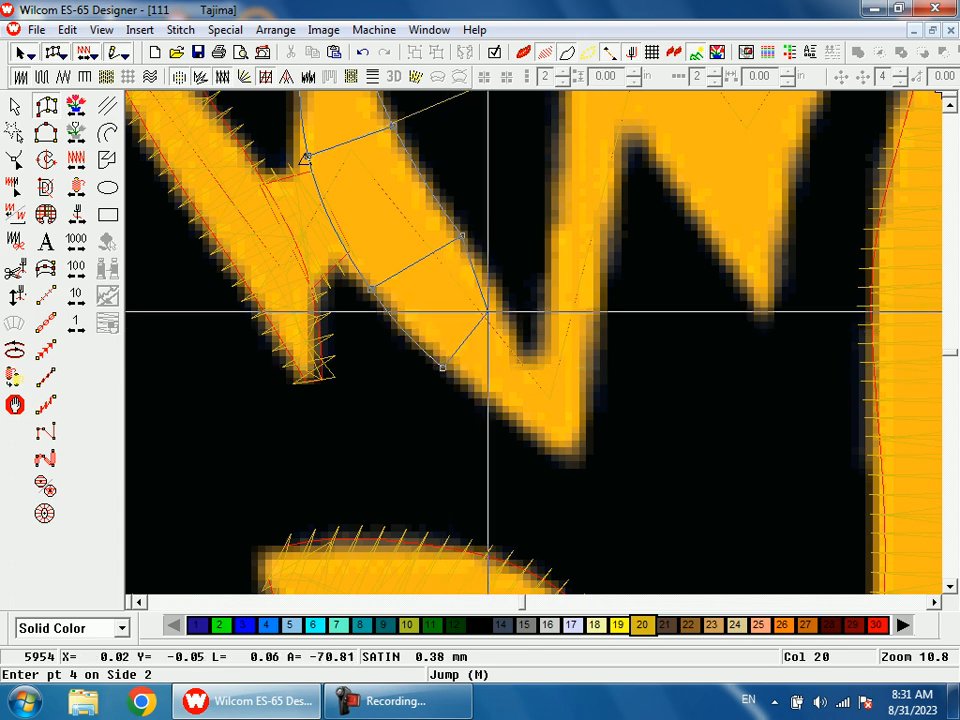
click(496, 305)
click(576, 465)
click(520, 358)
Extend the column up the narrow rising stroke into the tall spike's base and complete it
key(shift+z)
key(shift+z)
key(b)
drag(521, 196, 575, 368)
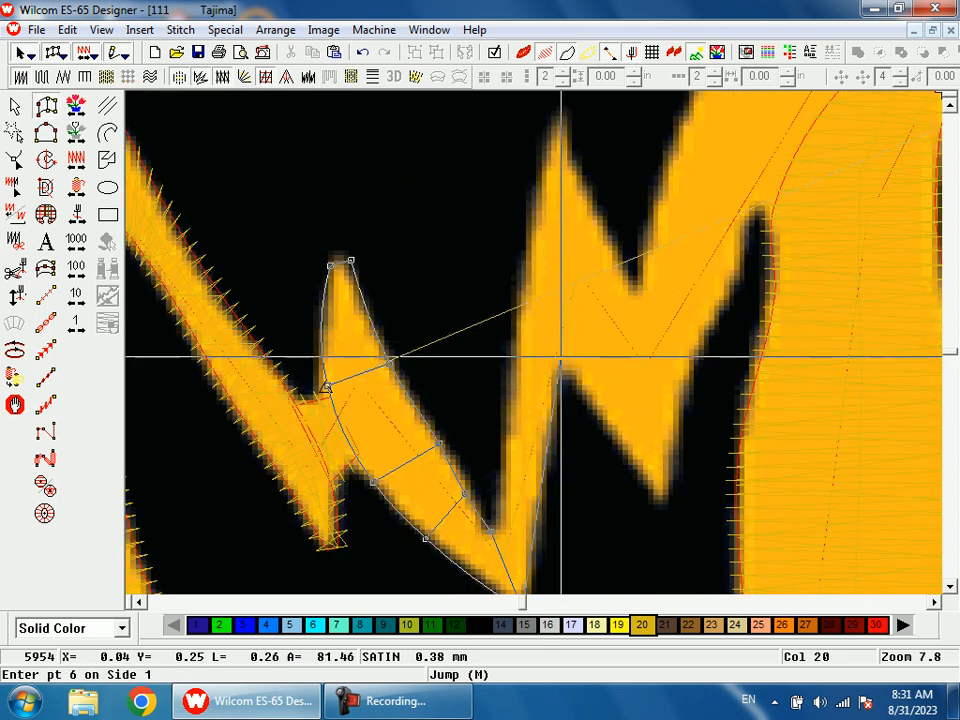
click(572, 281)
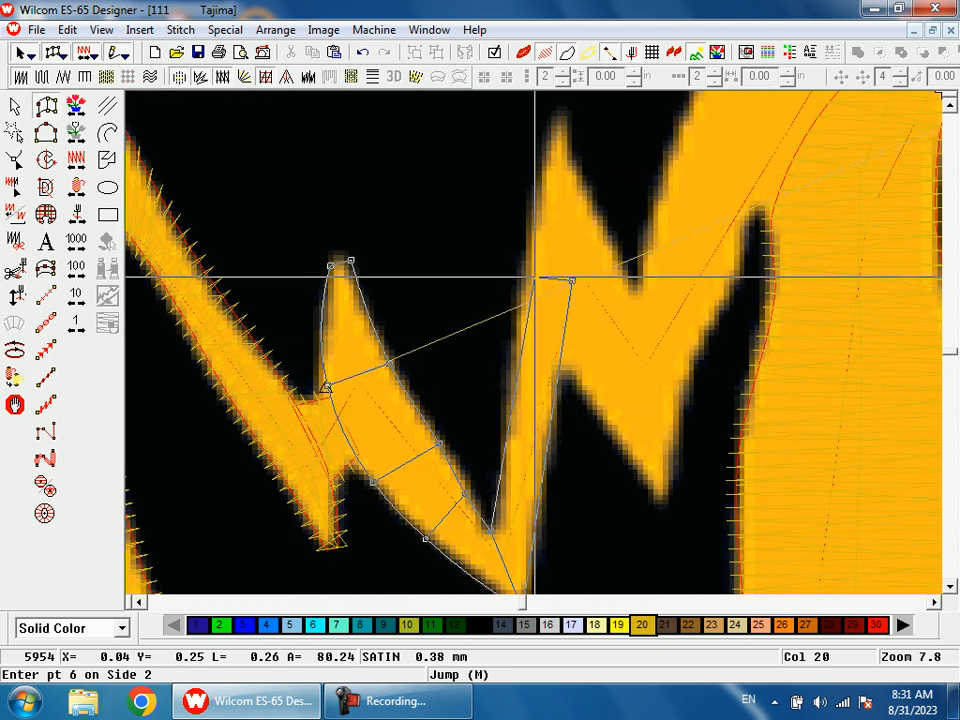
key(Return)
Shift the rising stroke's outer control point upward and move the column's entry point to the bridging column
key(h)
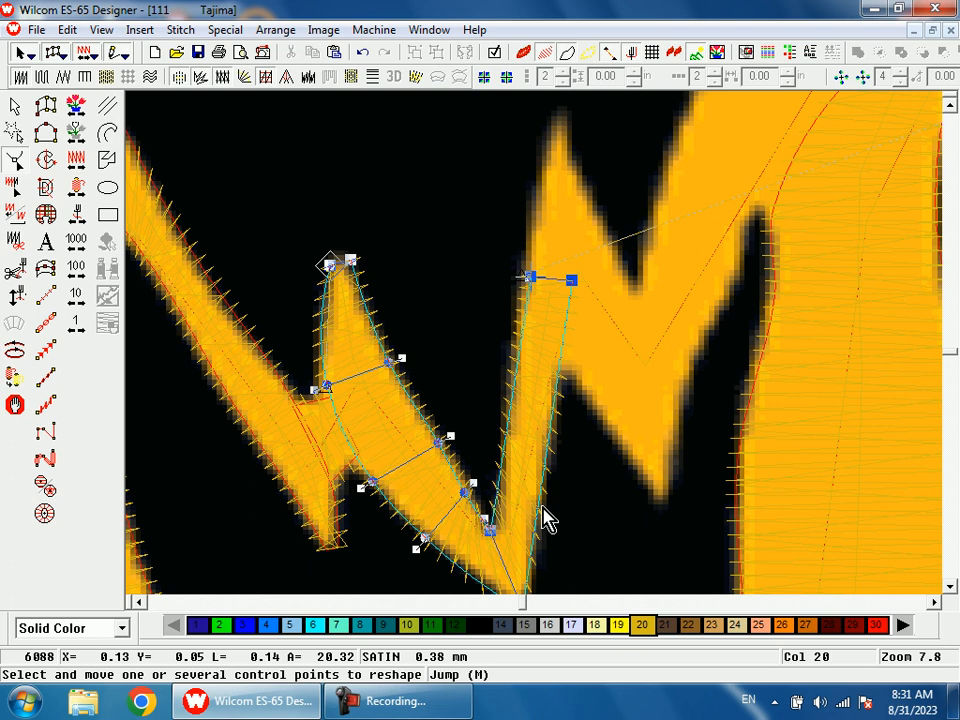
scroll(562, 494, down, 3)
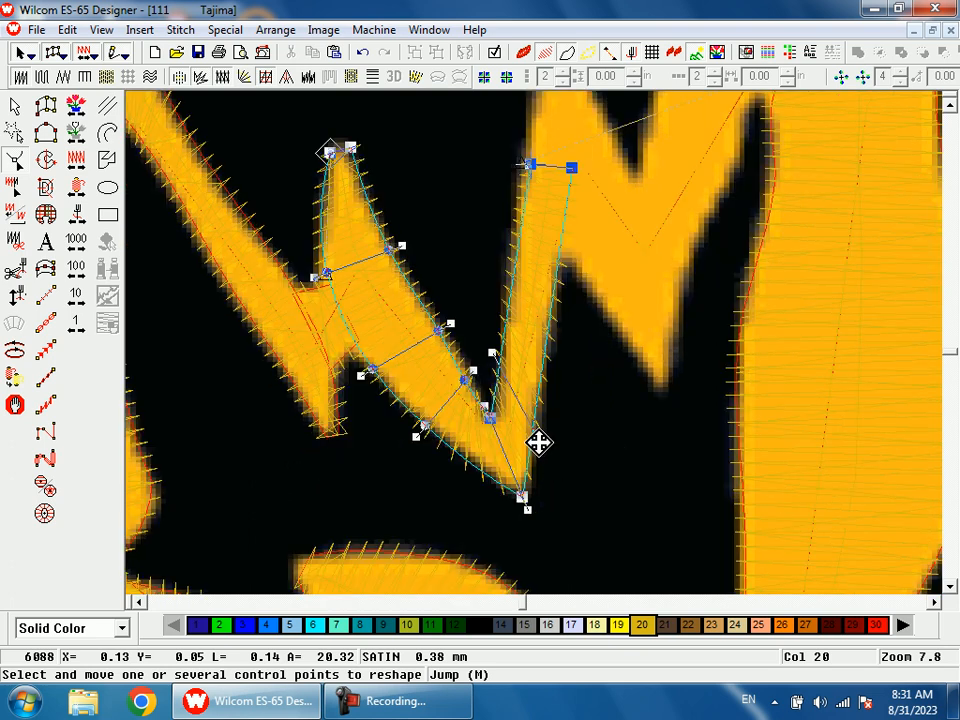
drag(588, 397, 553, 385)
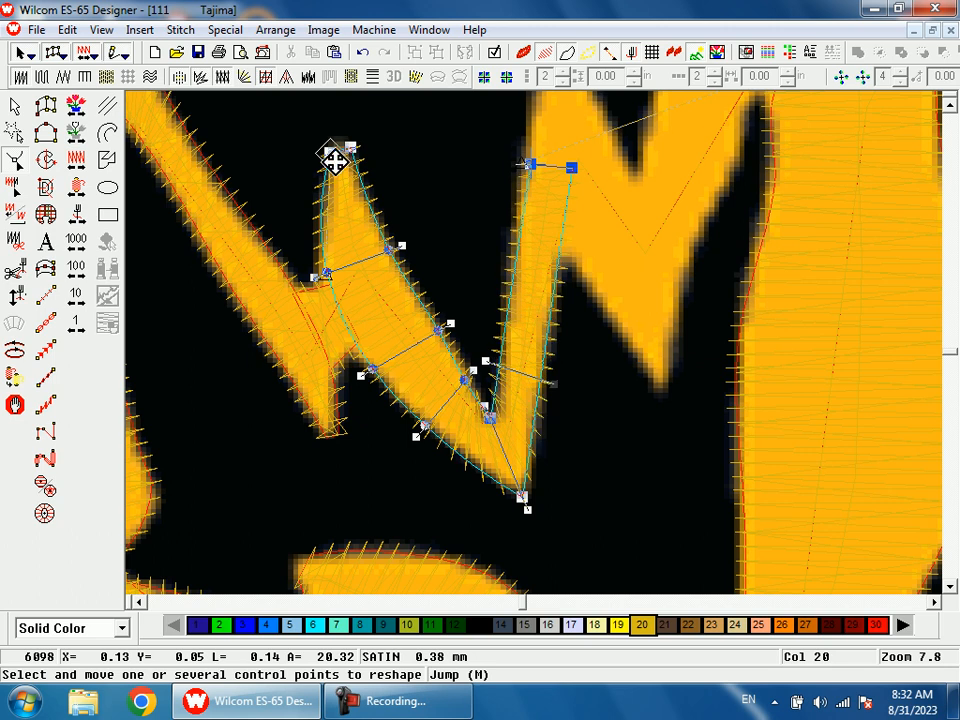
scroll(367, 315, up, 6)
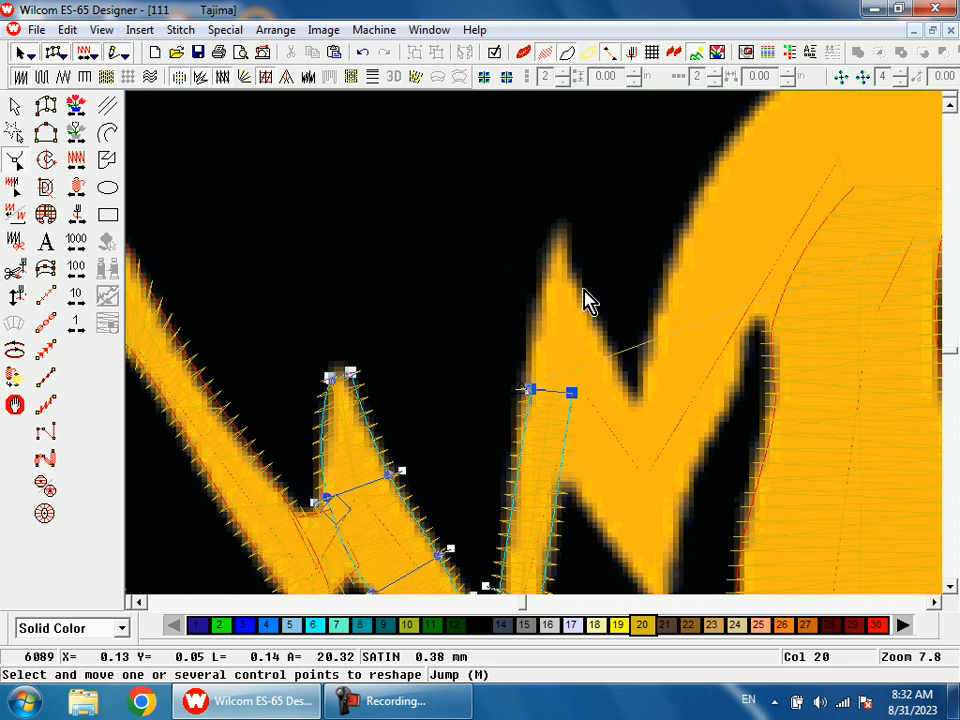
Start a 0.38 mm satin column at the tall spike's tip and trace it down around the V notch and lower point
key(b)
click(567, 231)
click(536, 325)
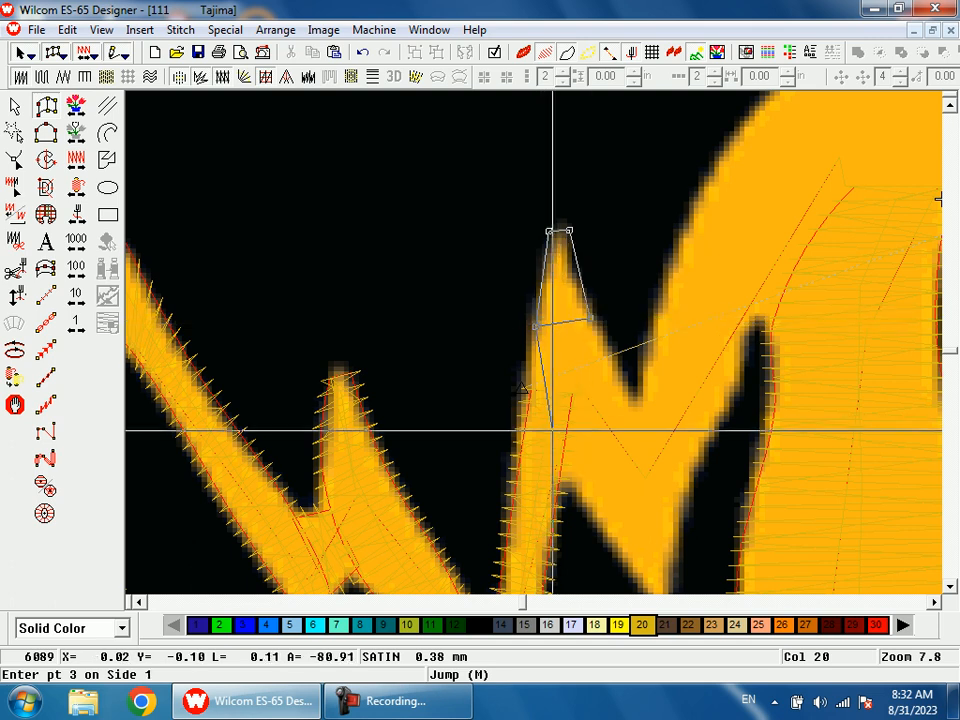
click(543, 420)
click(621, 381)
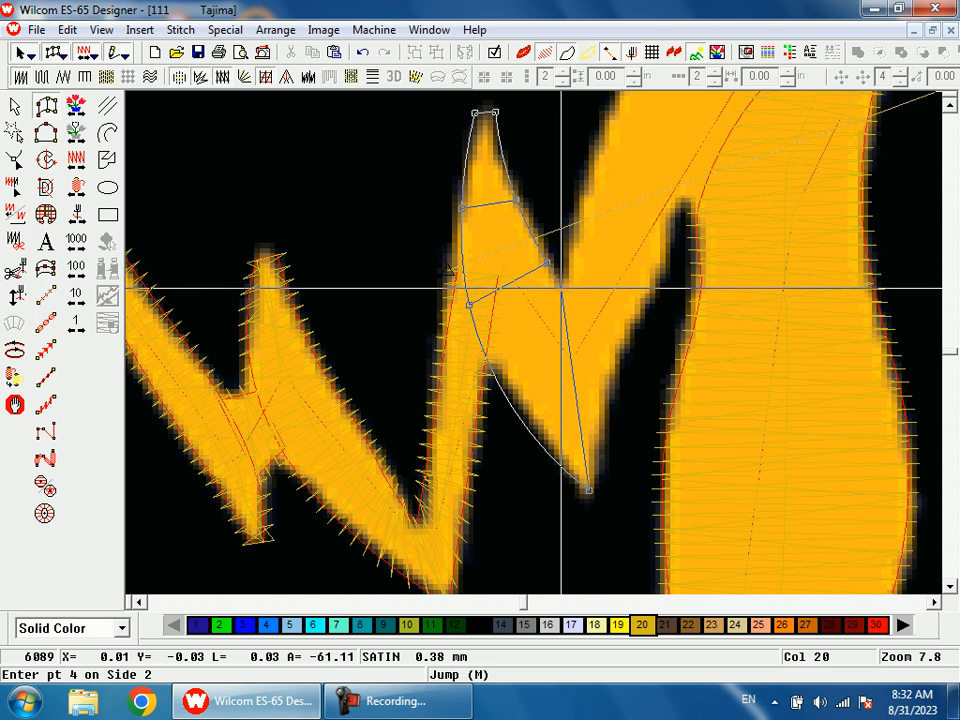
click(633, 320)
click(566, 270)
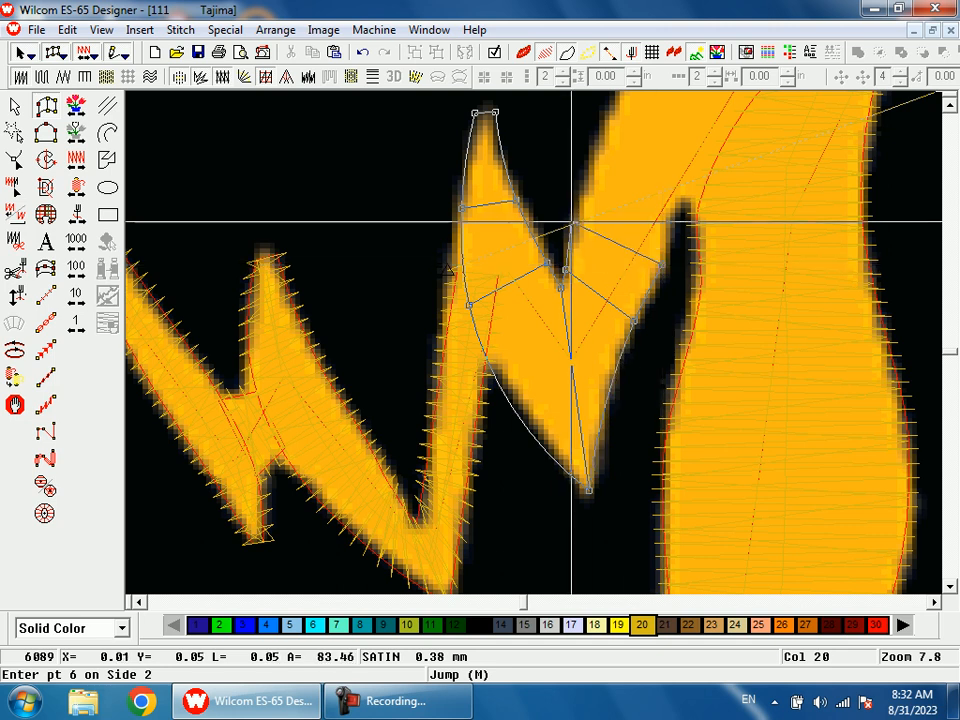
Continue the column up the rising chest band, pairing points along its outer edge with the edge beside the front leg
click(571, 223)
click(625, 300)
click(529, 231)
scroll(545, 260, down, 3)
key(b)
drag(544, 221, 596, 347)
click(634, 440)
click(476, 330)
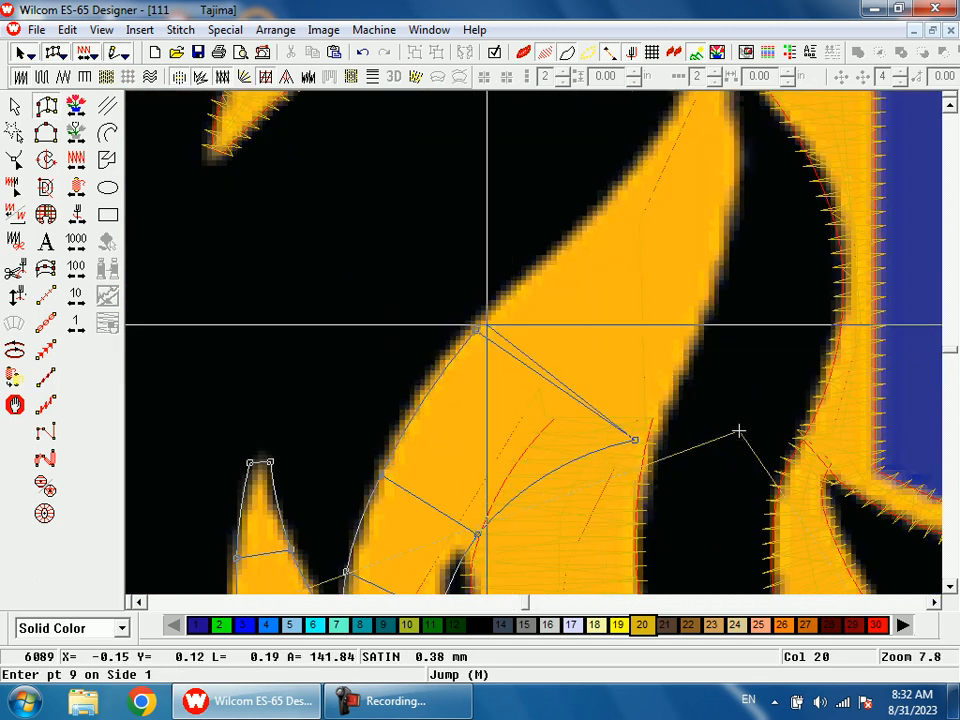
Taper the column up both edges of the chest band to its narrow tip at the neck and complete it
click(696, 330)
click(566, 243)
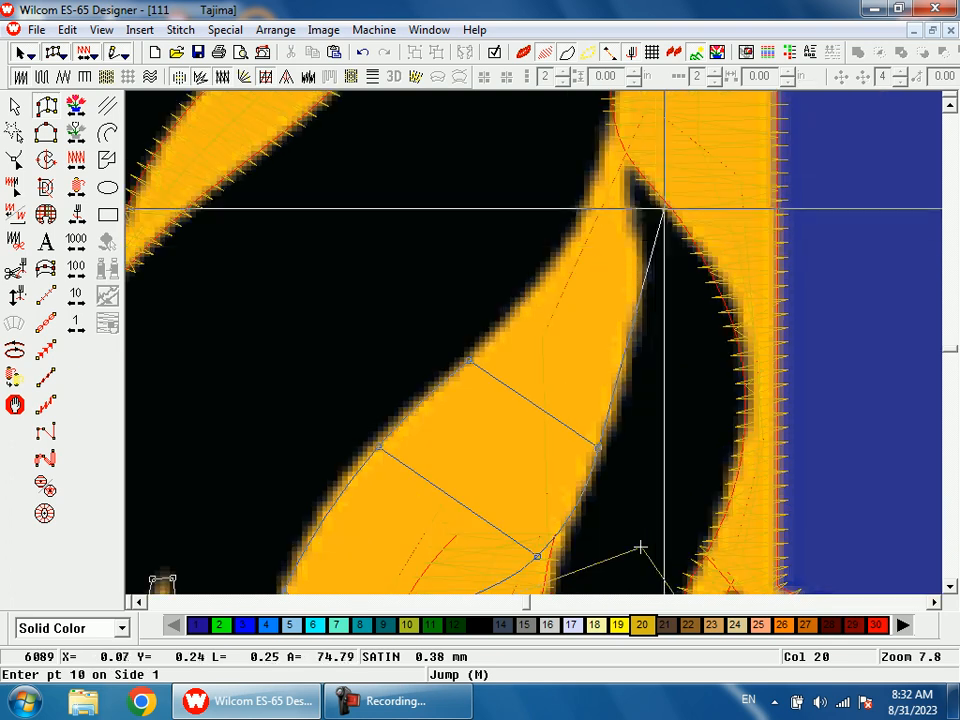
click(638, 298)
click(550, 273)
click(625, 206)
click(584, 196)
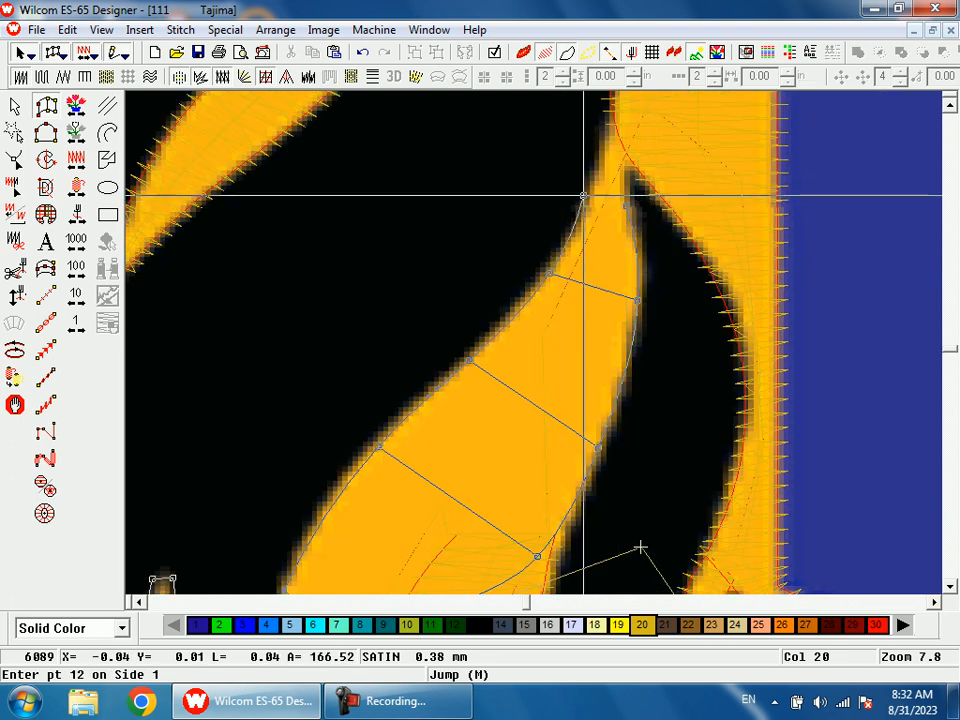
click(632, 153)
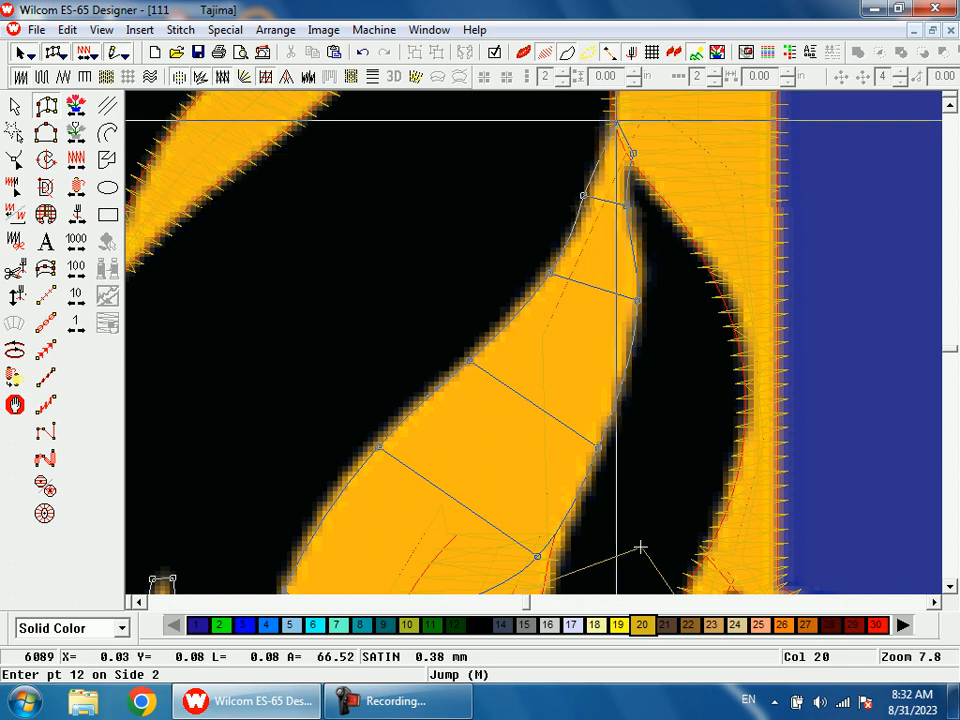
key(Return)
key(shift+z)
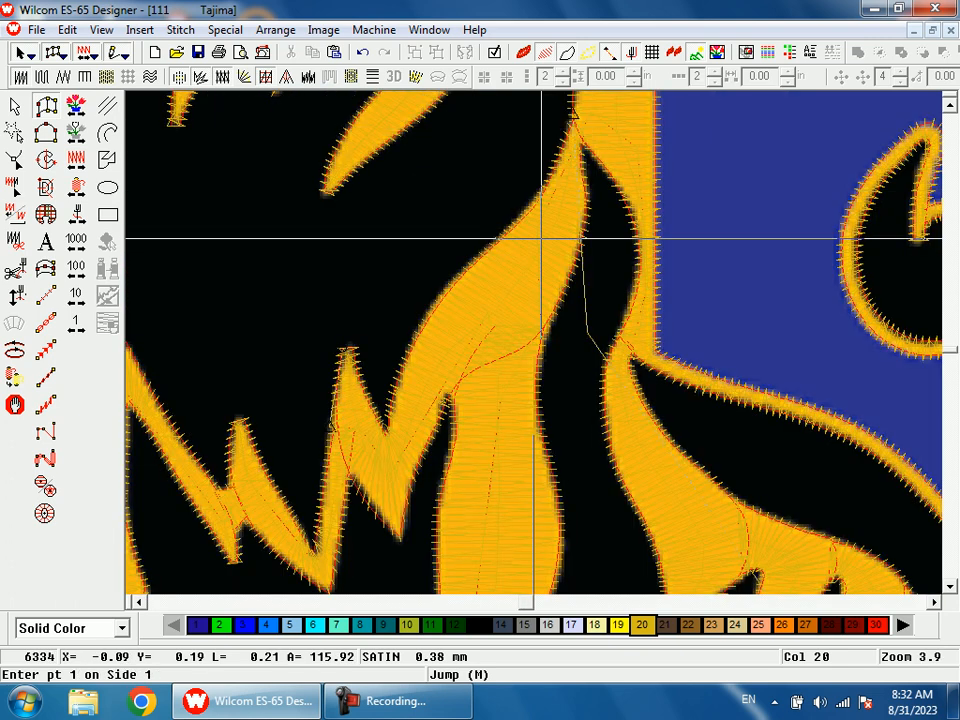
Reshape the chest column by adding a control point near the top of the narrow black gap and adjusting neighbouring points to the artwork edge
key(h)
click(440, 405)
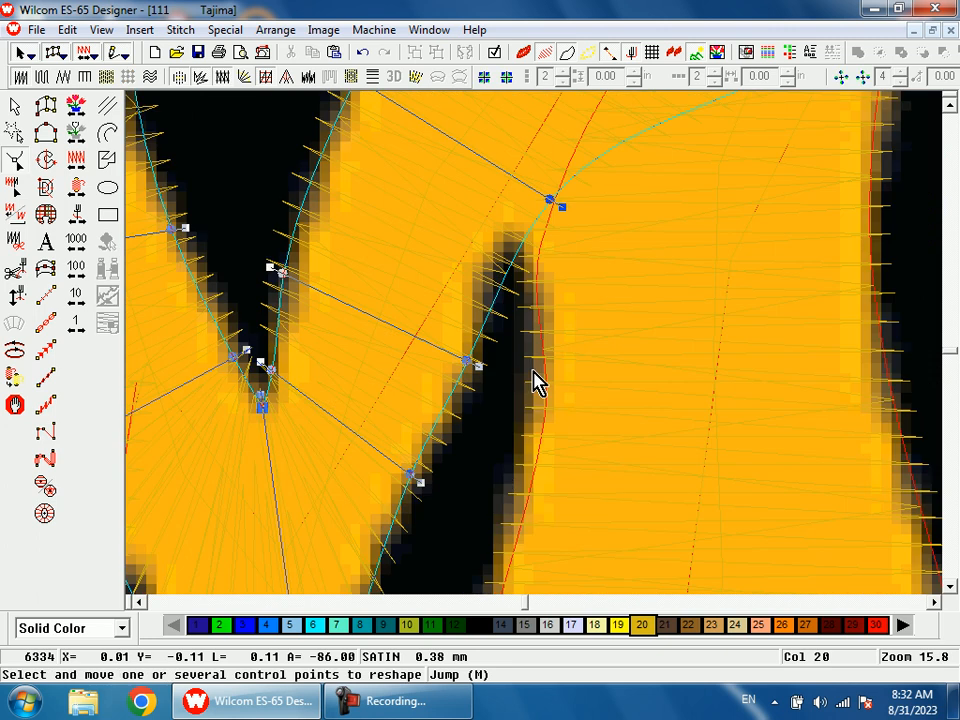
right_click(503, 282)
mouse_move(503, 282)
mouse_down()
mouse_move(492, 268)
mouse_move(492, 278)
mouse_up()
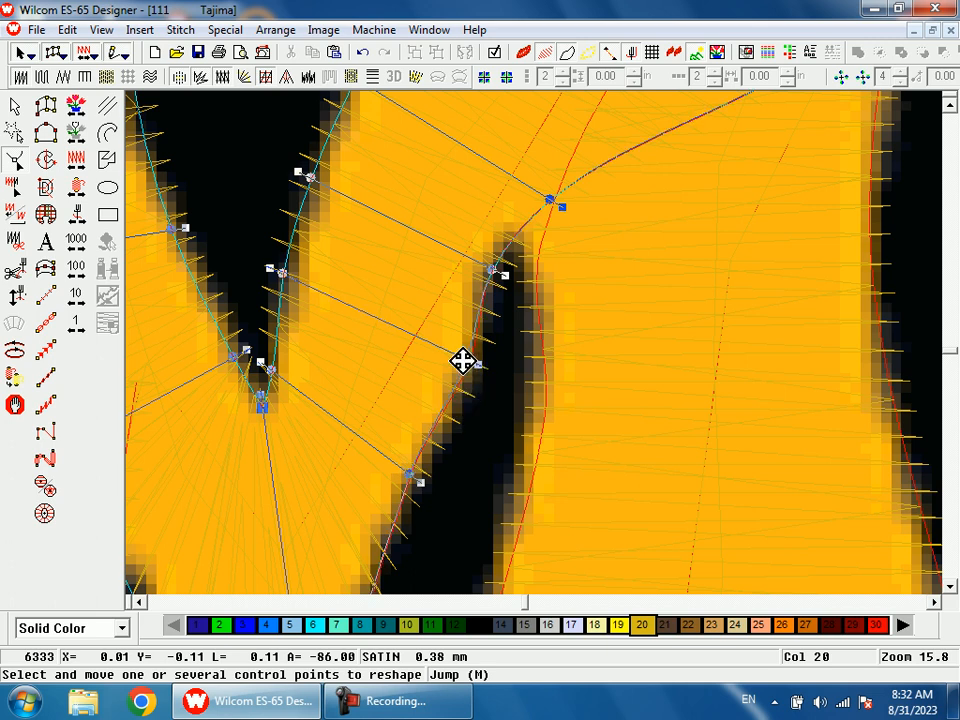
drag(461, 361, 461, 361)
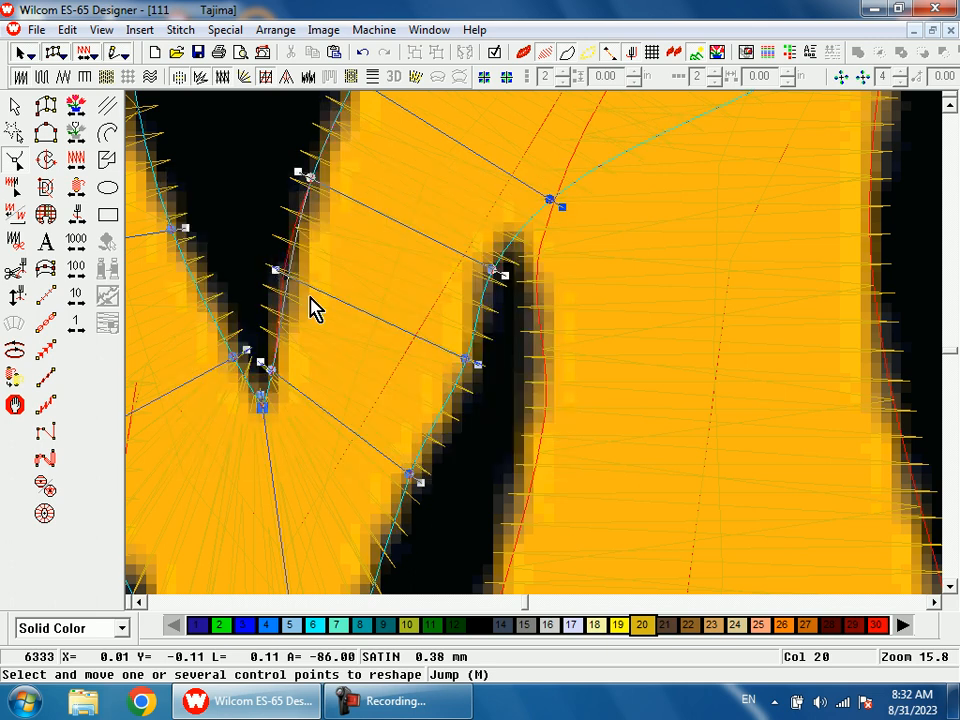
key(shift+z)
scroll(606, 474, up, 1)
key(s)
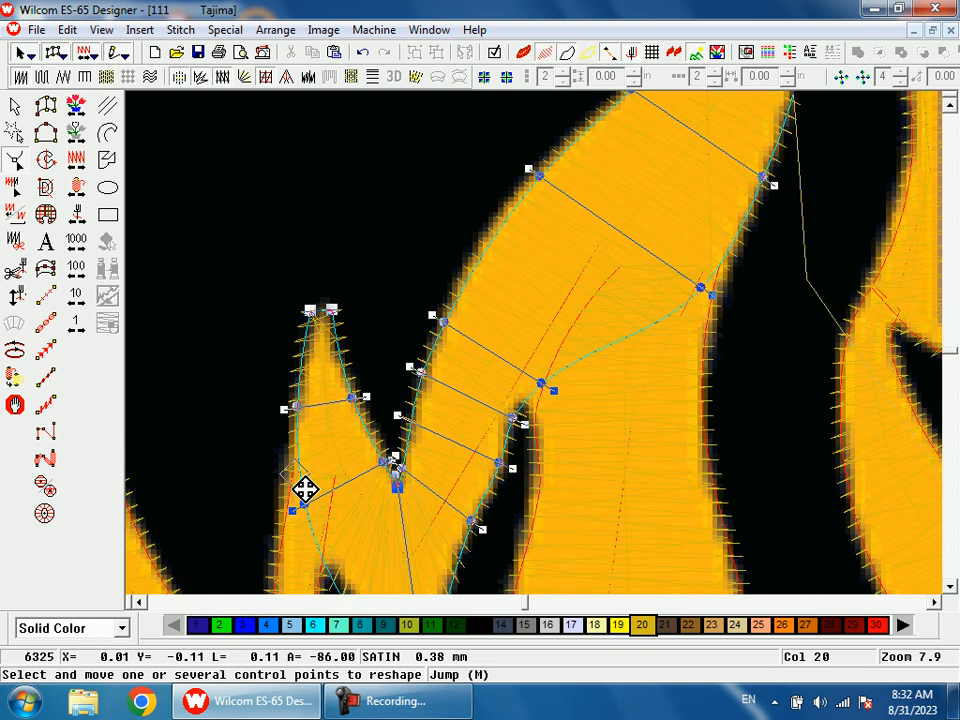
Examine the whole lion in realistic stitch view, first with the background artwork hidden and then with it shown
key(shift+z)
key(shift+z)
key(shift+z)
key(Escape)
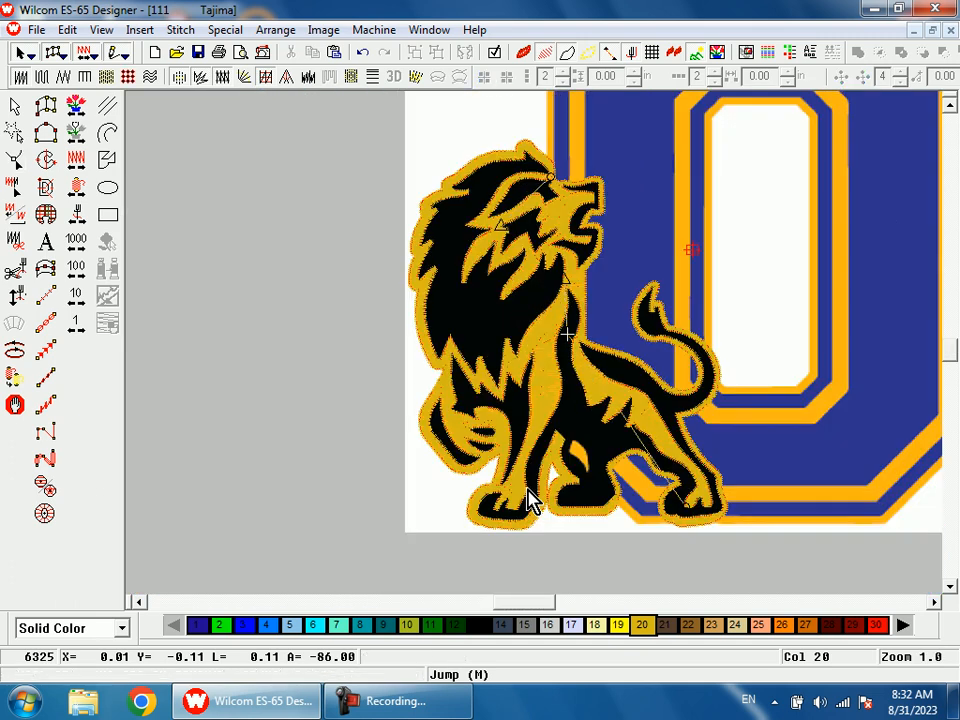
key(d)
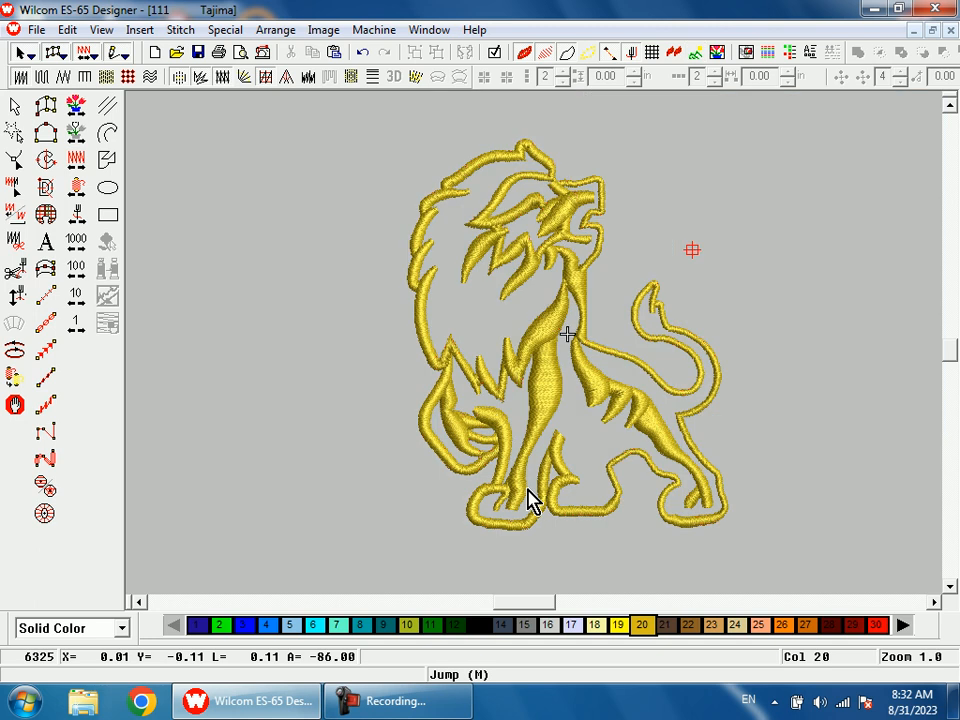
key(1)
key(d)
scroll(530, 500, down, 2)
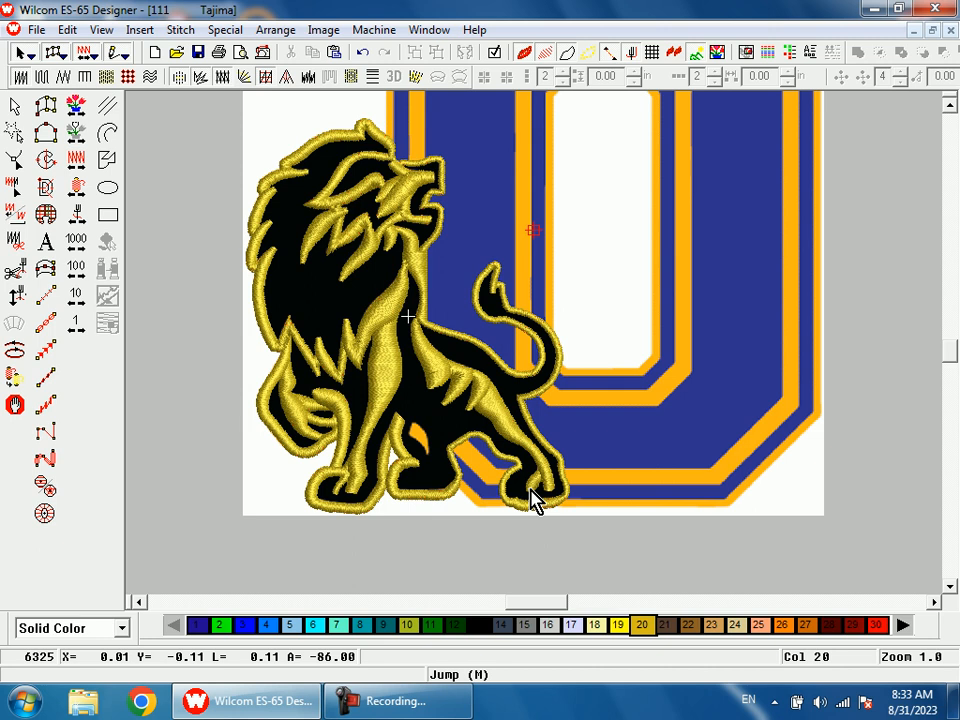
Digitize the small isolated yellow marking on the hind leg as a 0.38 mm satin column from its wide end to its lower tip
key(space)
key(b)
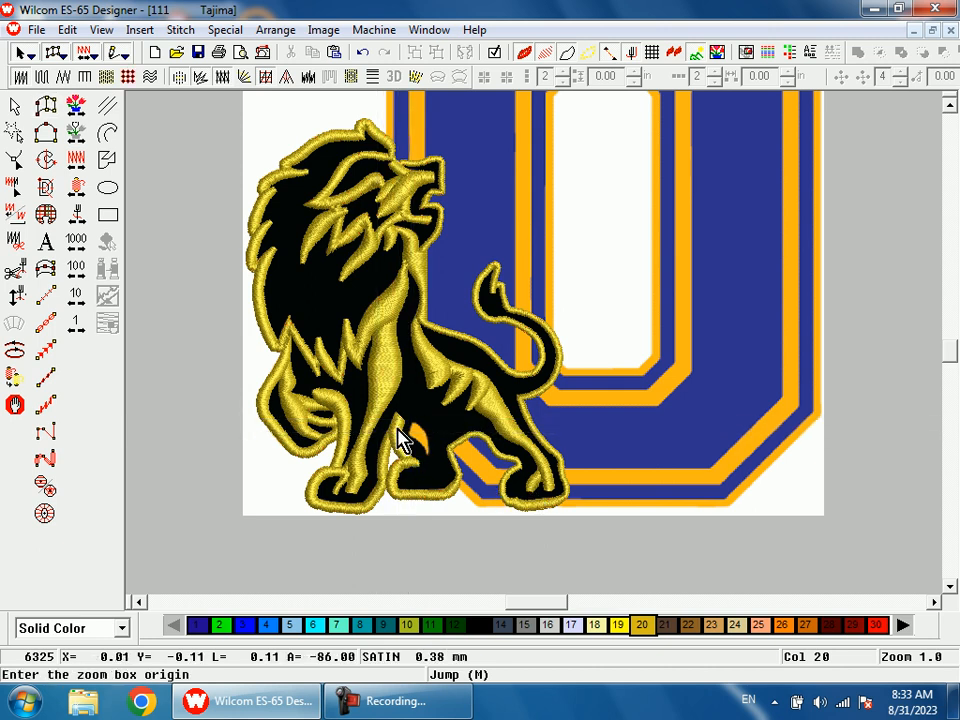
drag(400, 398, 448, 478)
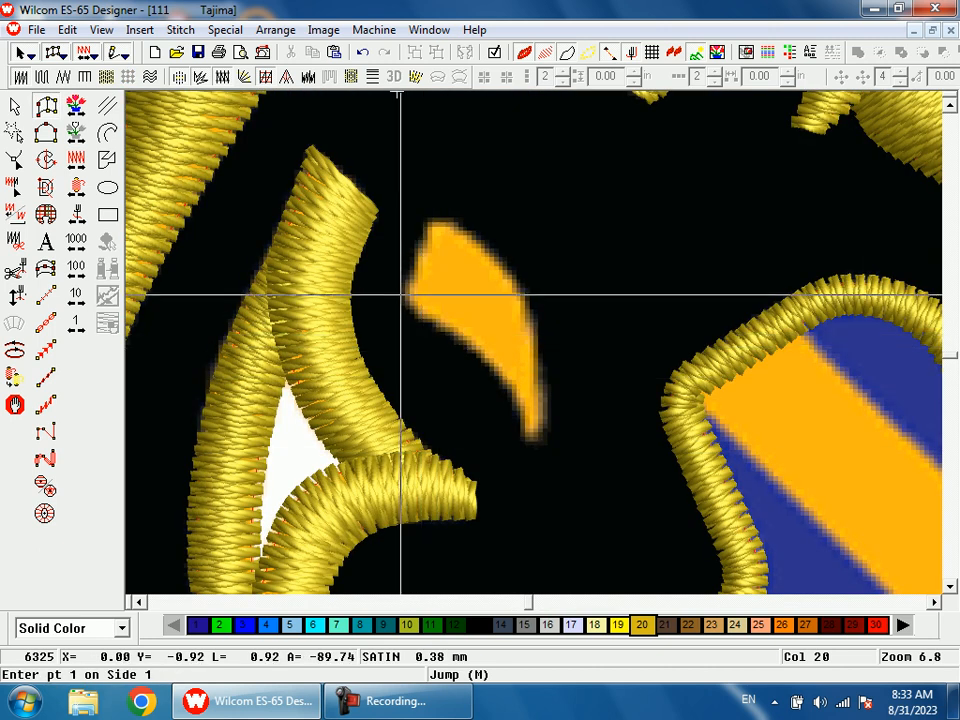
click(401, 293)
click(432, 218)
click(433, 318)
click(482, 246)
click(490, 366)
click(540, 342)
click(527, 436)
click(545, 436)
key(Return)
Examine the stitched lion against the complete artwork and dismiss the Windows color scheme prompt without choosing an option
key(shift+z)
key(shift+z)
key(shift+z)
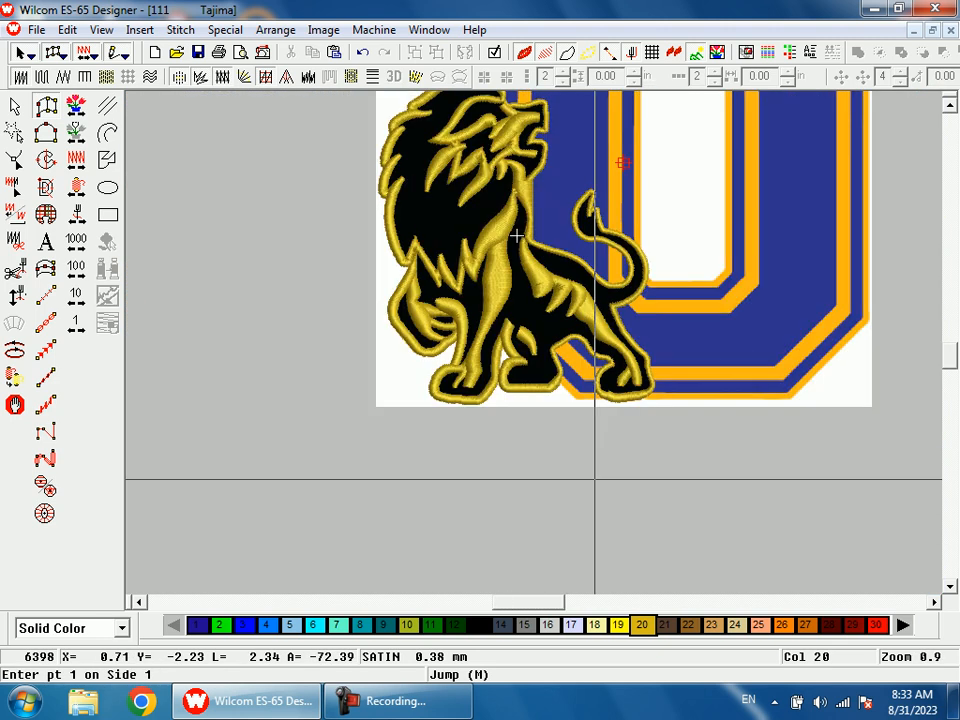
key(Escape)
scroll(595, 492, up, 2)
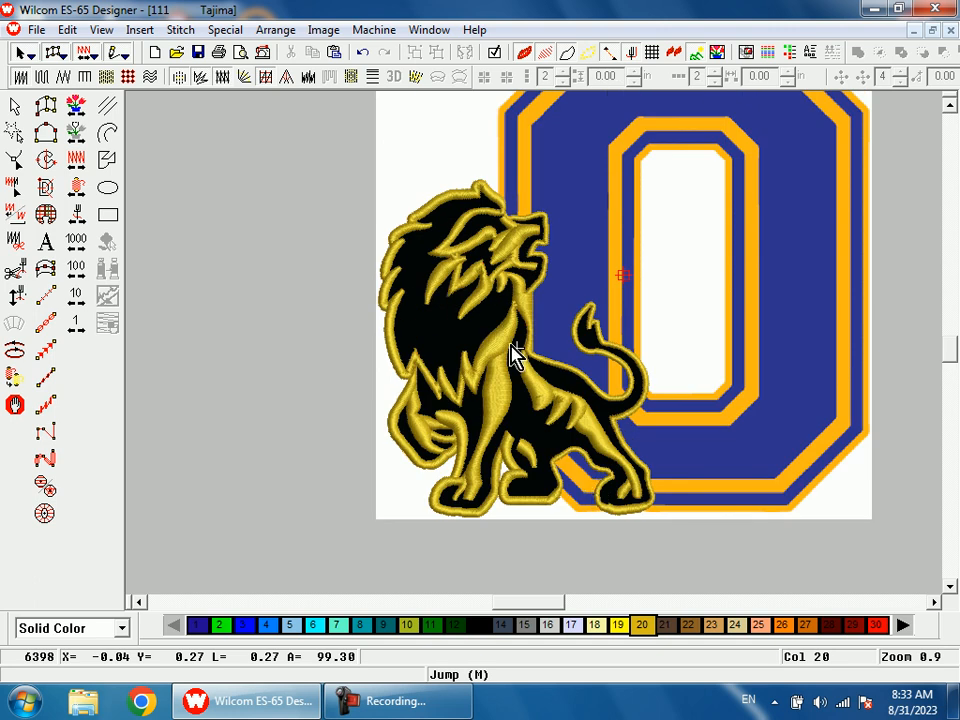
key(shift+z)
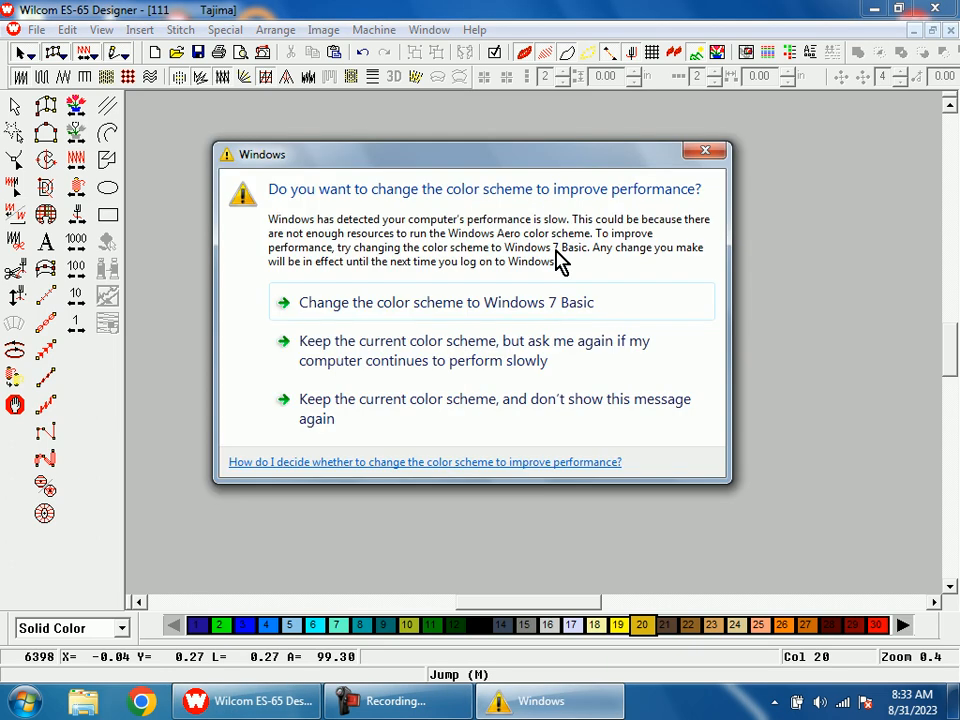
click(703, 152)
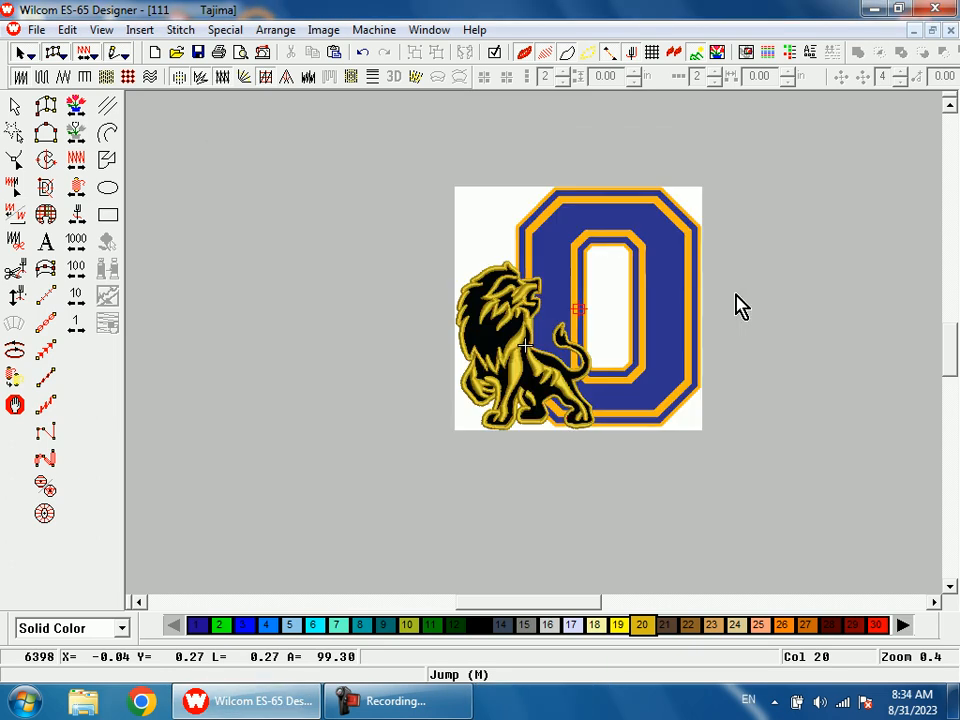